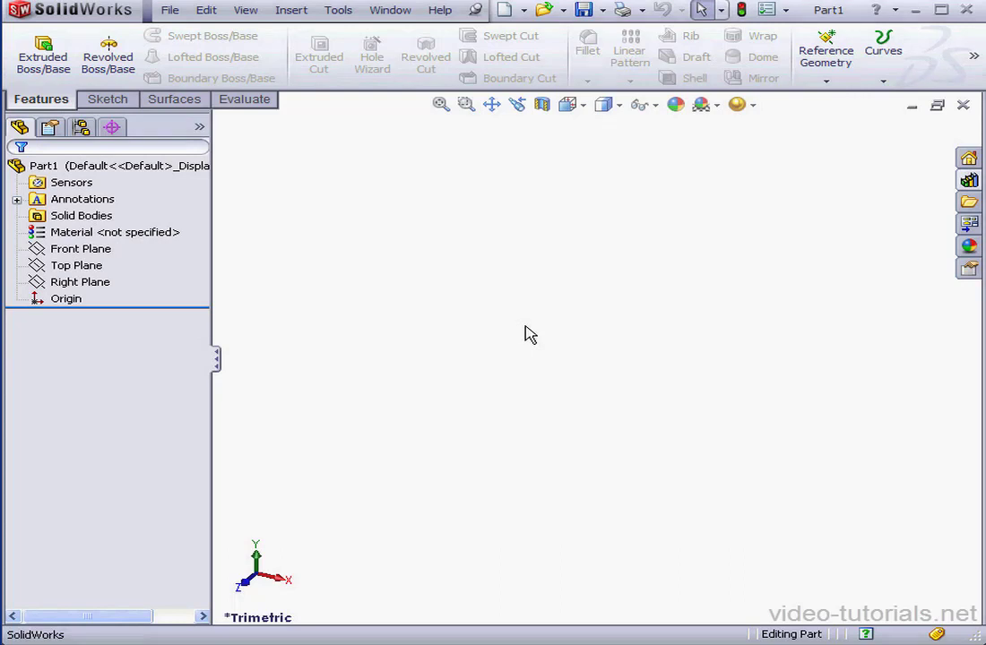
- Start Sketch1 on the Front Plane using its right-click menu
click(87, 252)
right_click(85, 253)
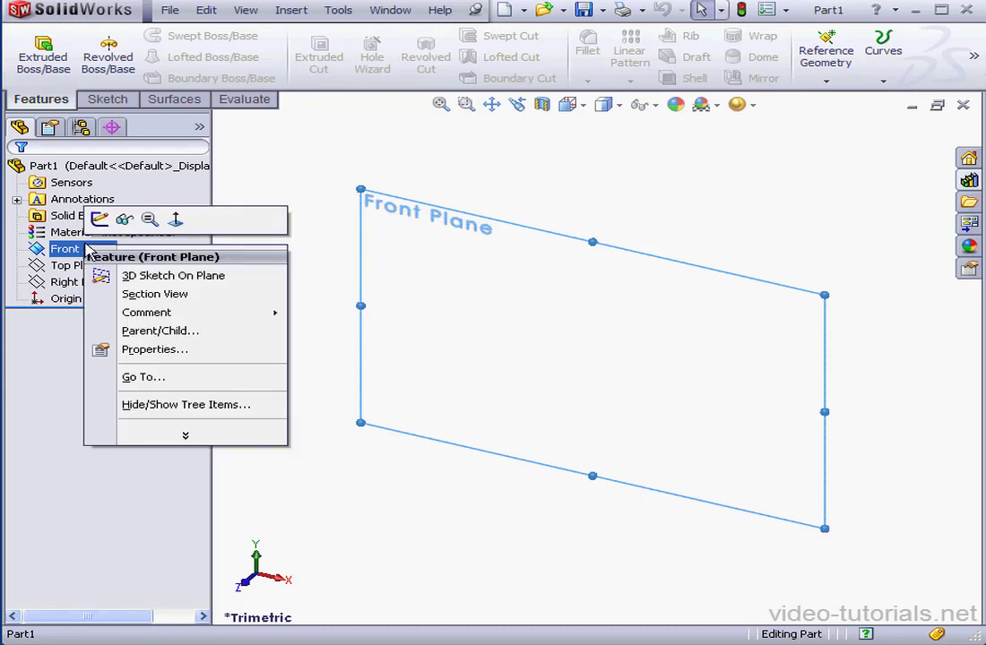
click(97, 216)
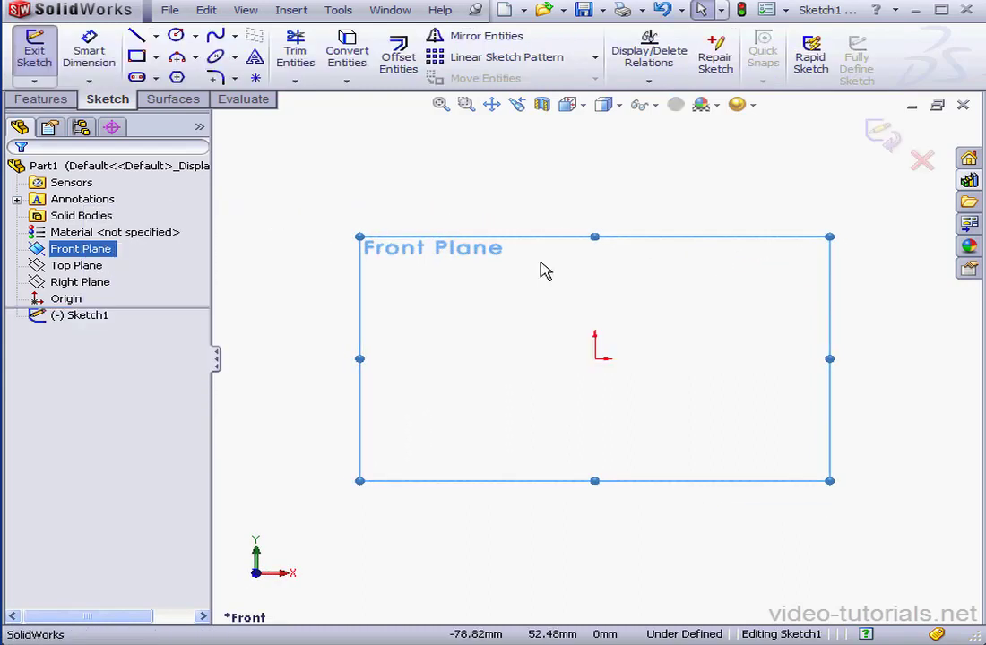
- Draw the horizontal base, vertical and slanted lines from the origin
click(136, 35)
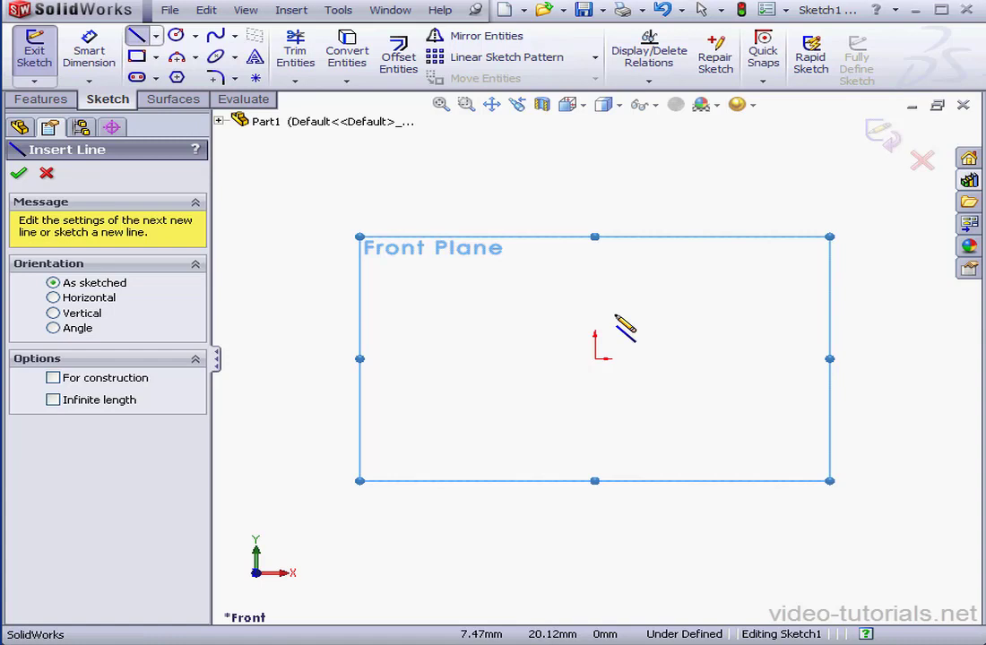
click(594, 358)
click(748, 359)
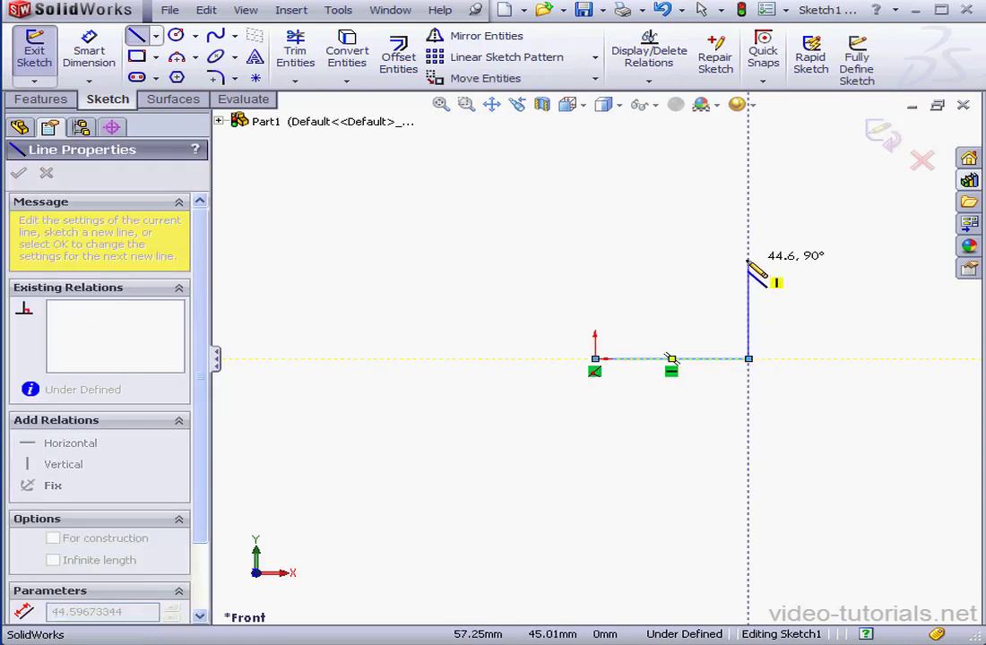
click(749, 233)
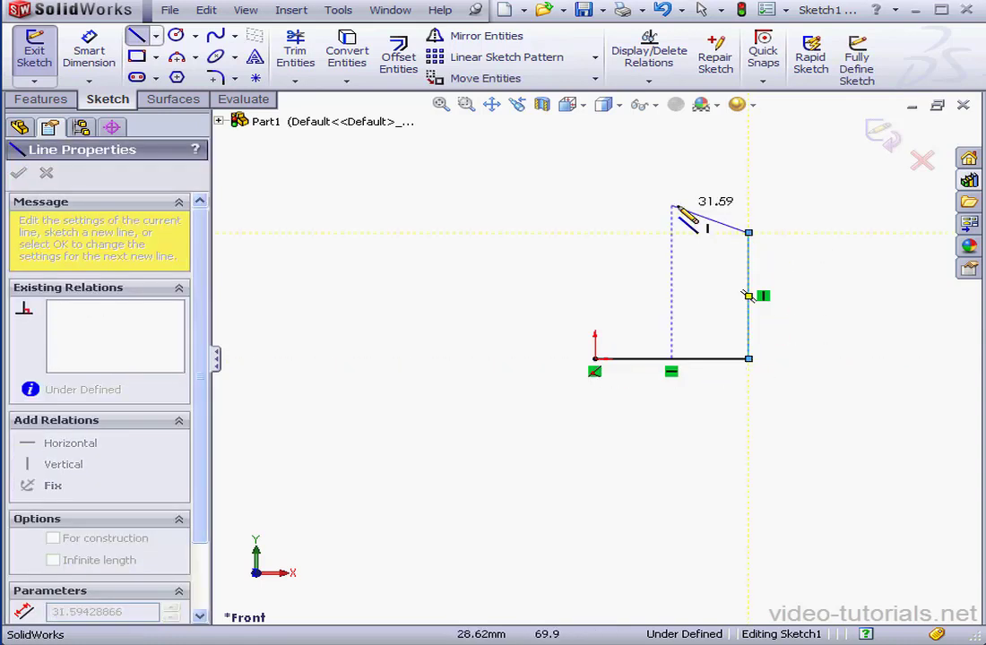
click(634, 164)
right_click(642, 197)
click(696, 207)
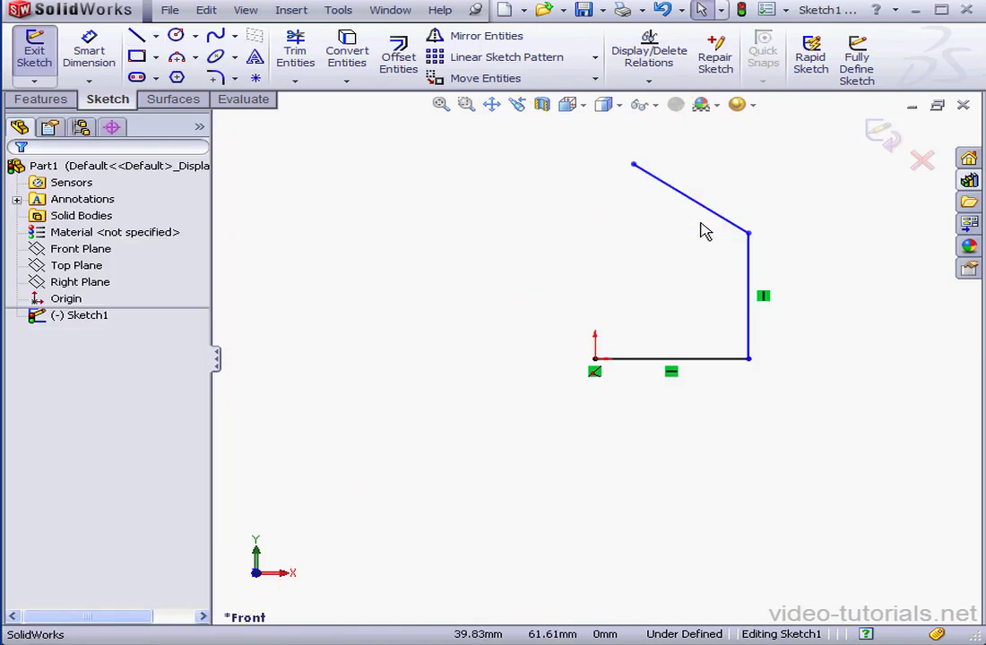
- Draw a centerline from the slanted line's midpoint, perpendicular, then straight down to the base
click(155, 36)
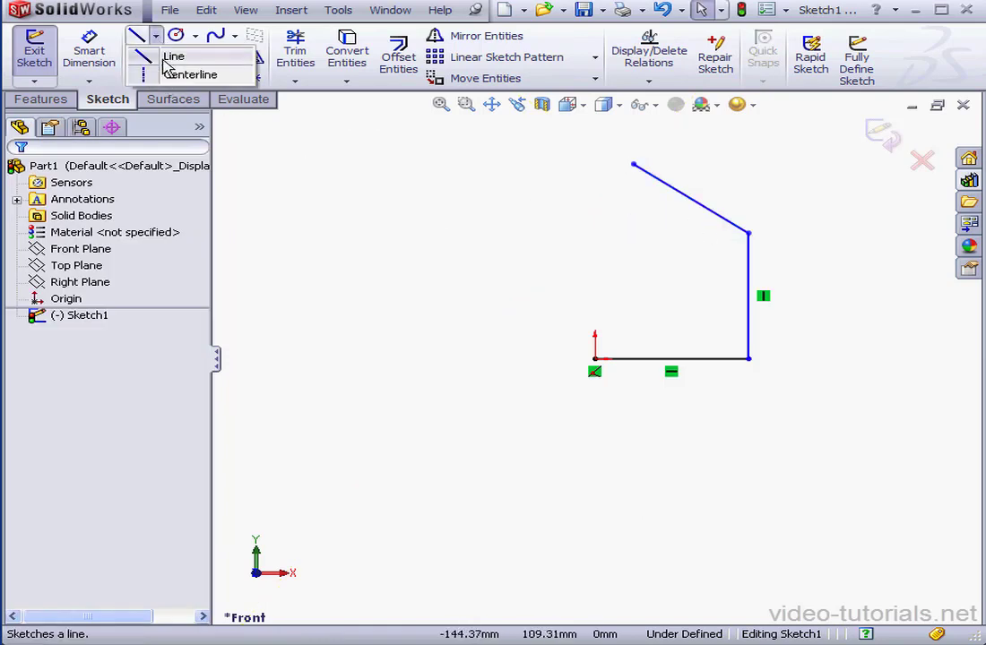
click(154, 78)
click(690, 198)
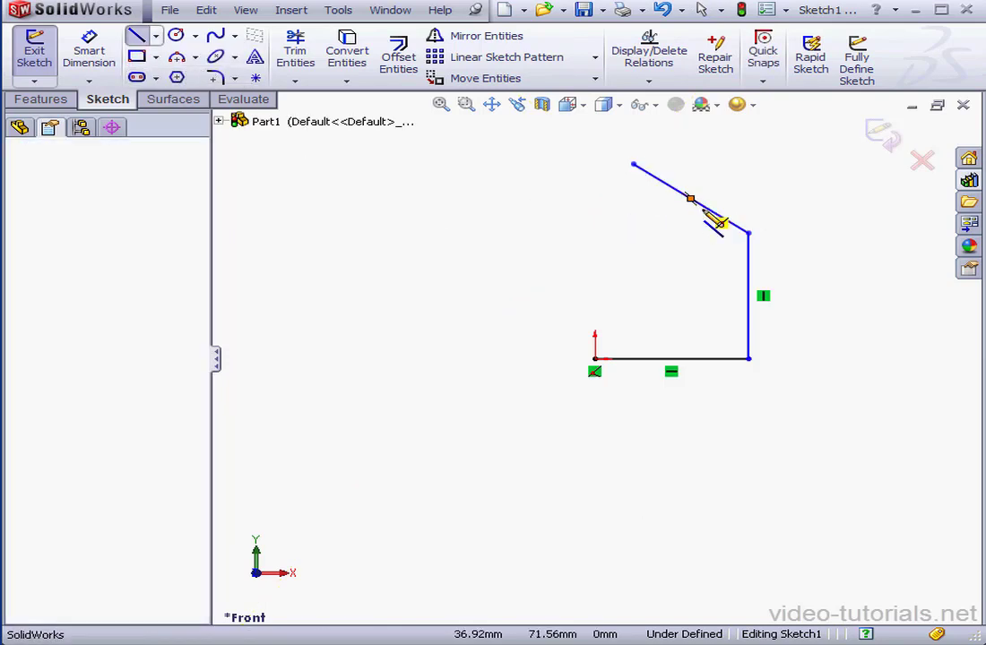
click(624, 275)
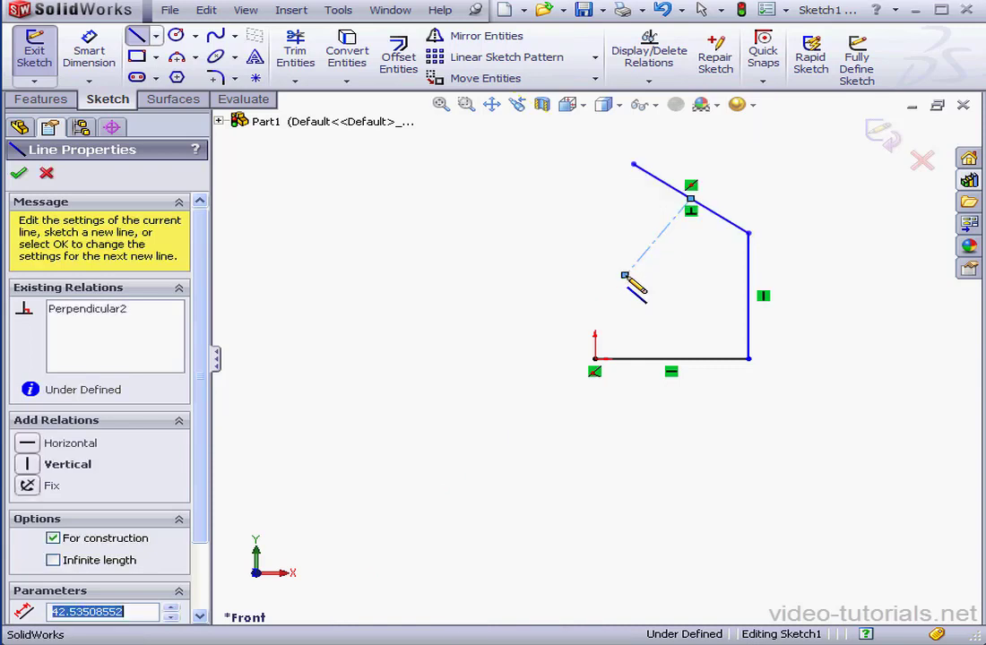
click(624, 359)
right_click(645, 343)
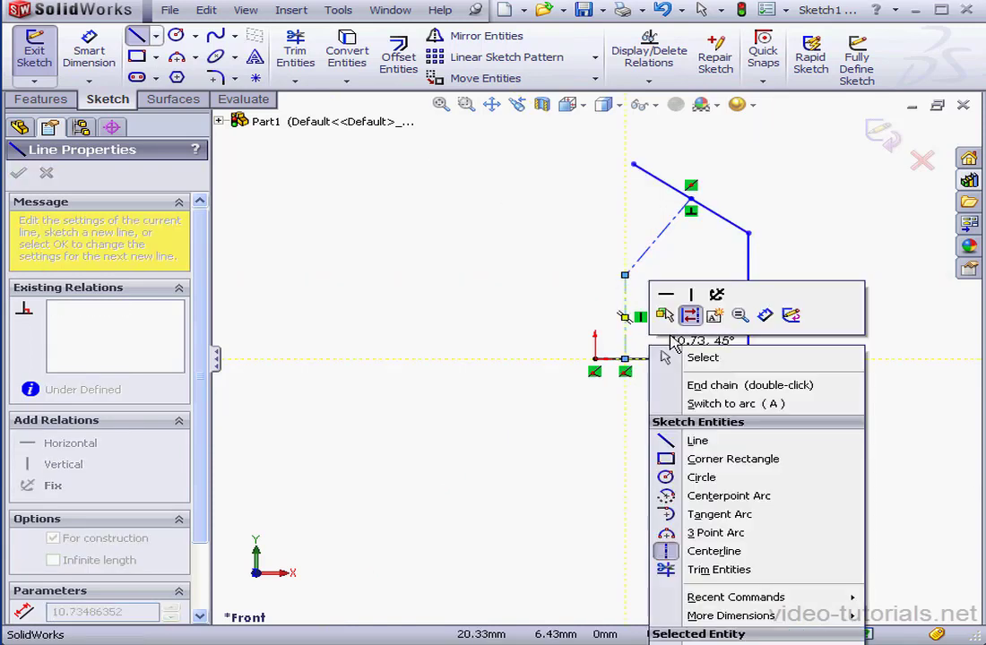
click(699, 358)
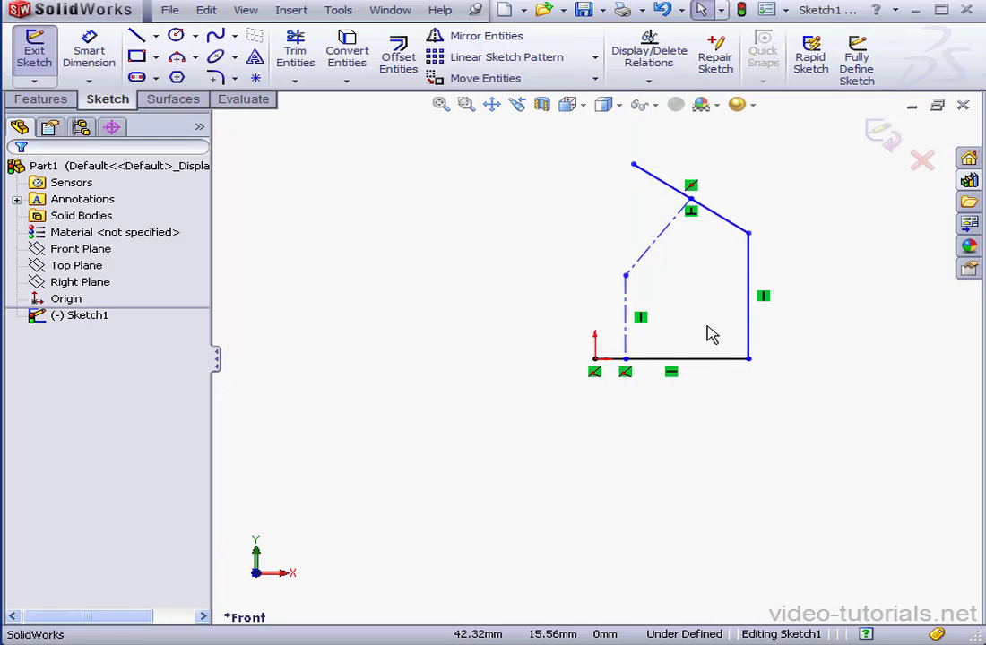
- Dimension the base line to 70 and the centerline foot 20 from the origin
click(88, 56)
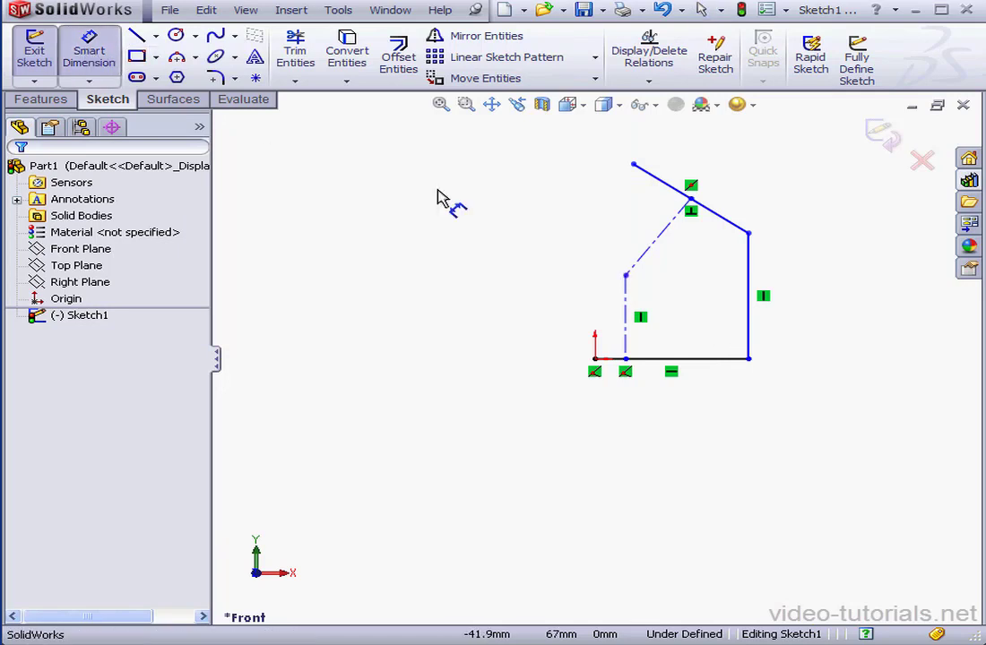
click(710, 361)
click(713, 403)
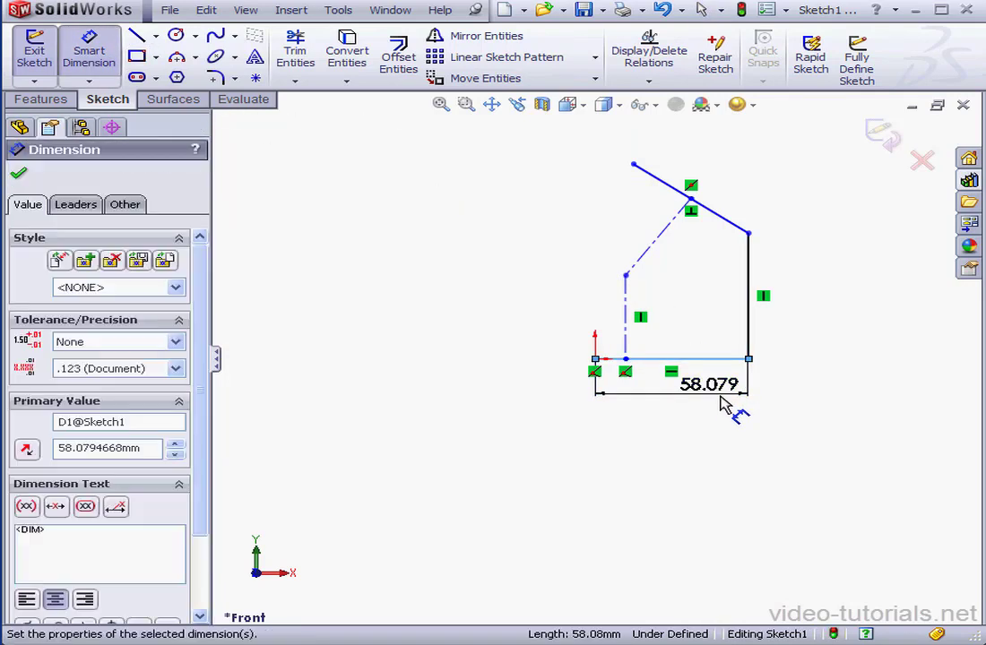
text(70)
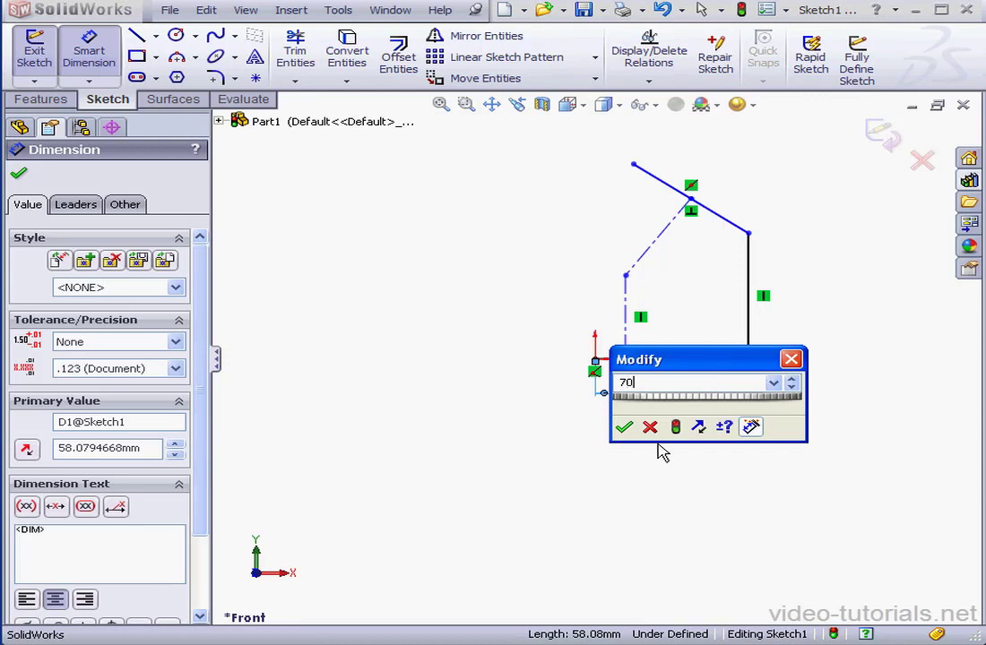
click(623, 428)
click(624, 361)
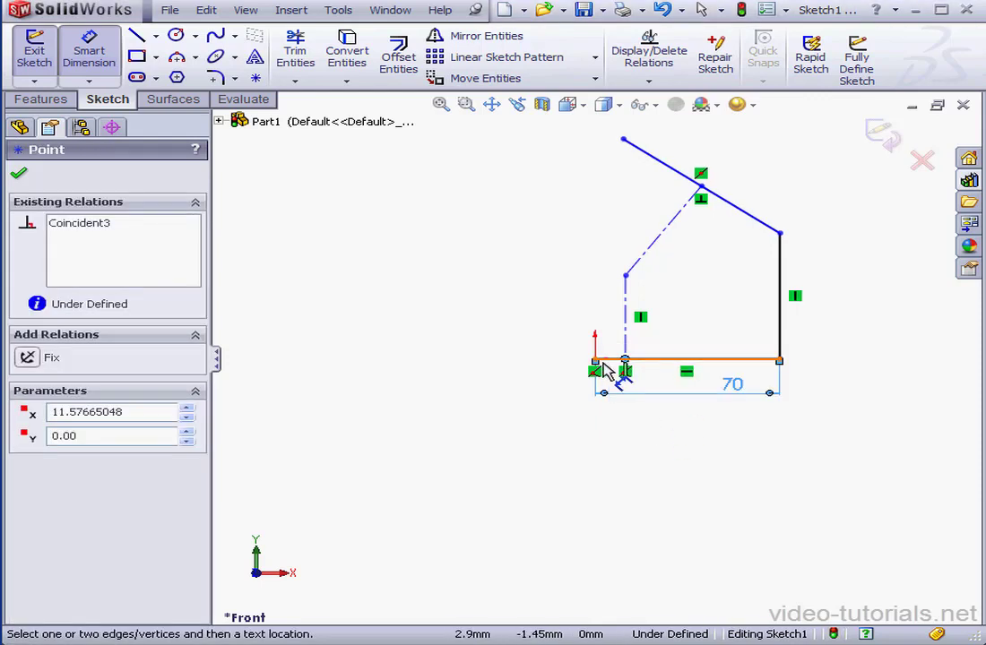
click(596, 363)
click(599, 375)
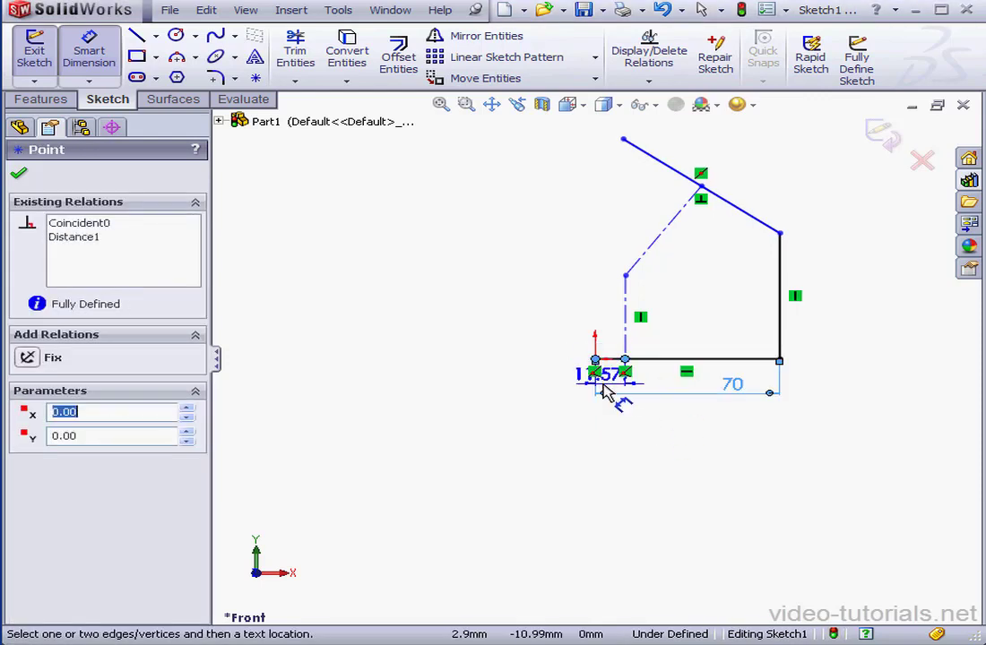
click(567, 398)
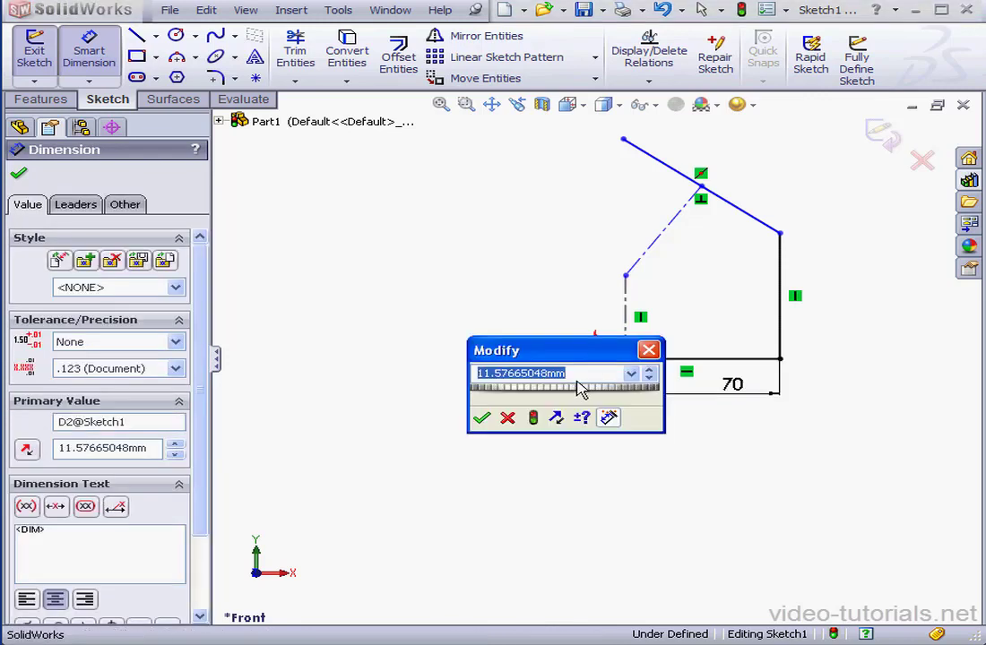
text(20)
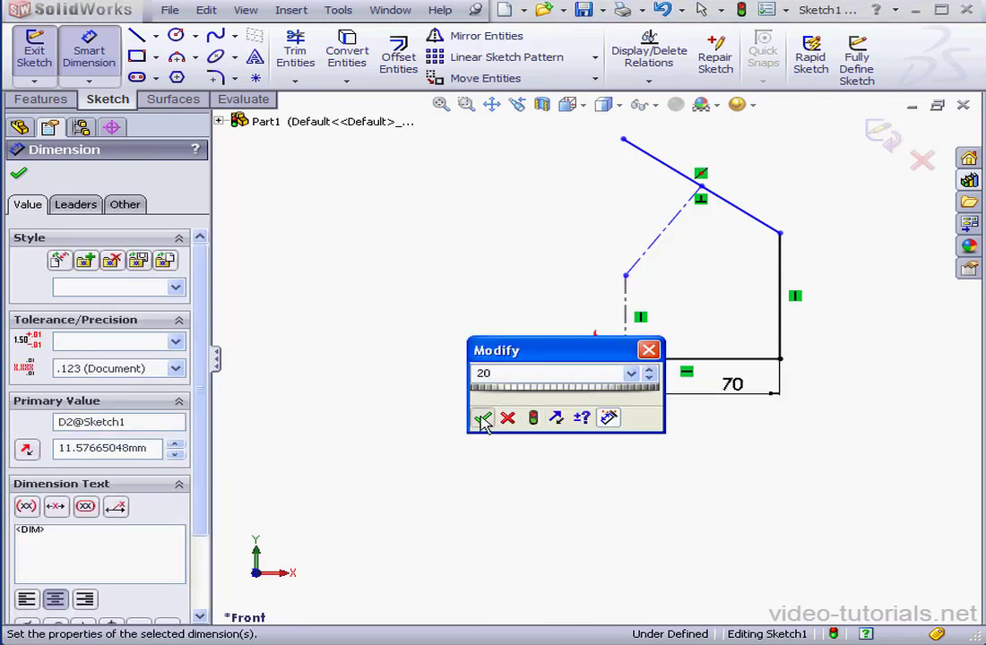
click(481, 418)
- Add the 120° bend angle and 45 vertical centerline dimensions, then select both centerlines
click(762, 228)
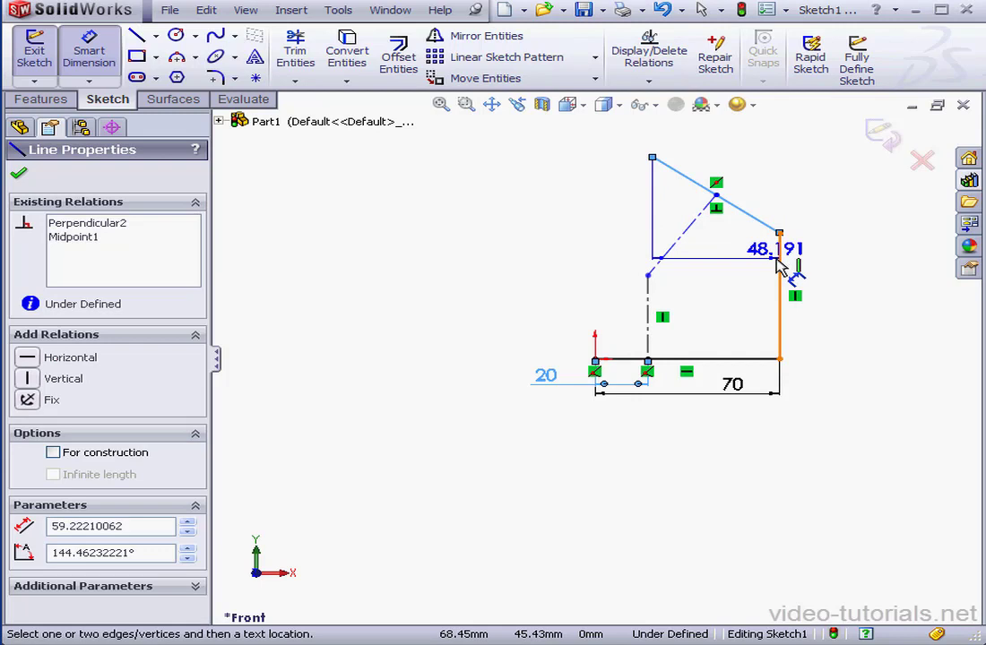
click(778, 258)
click(779, 260)
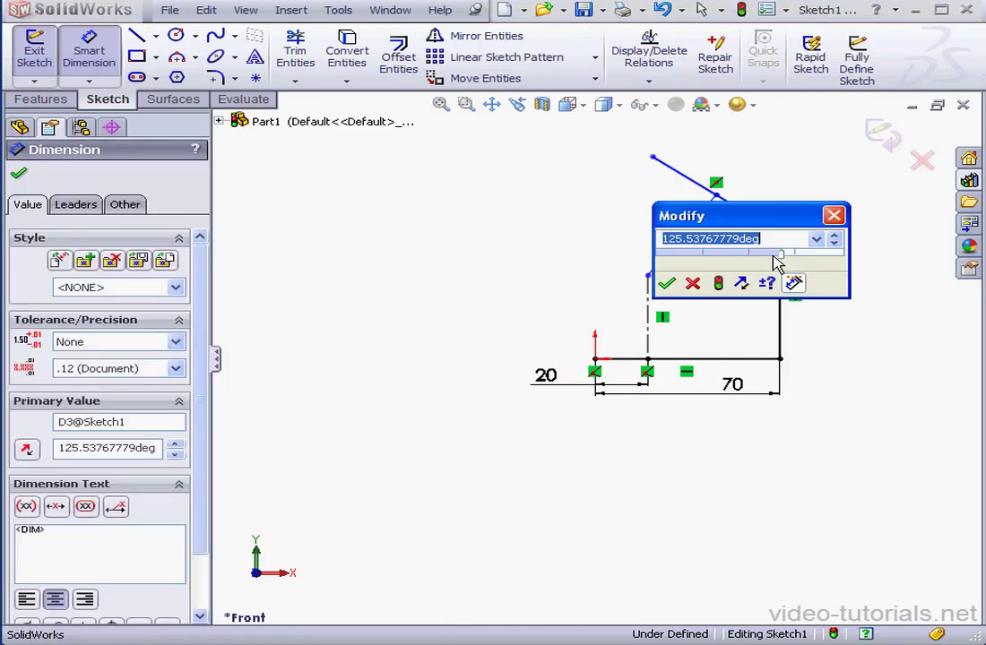
text(120)
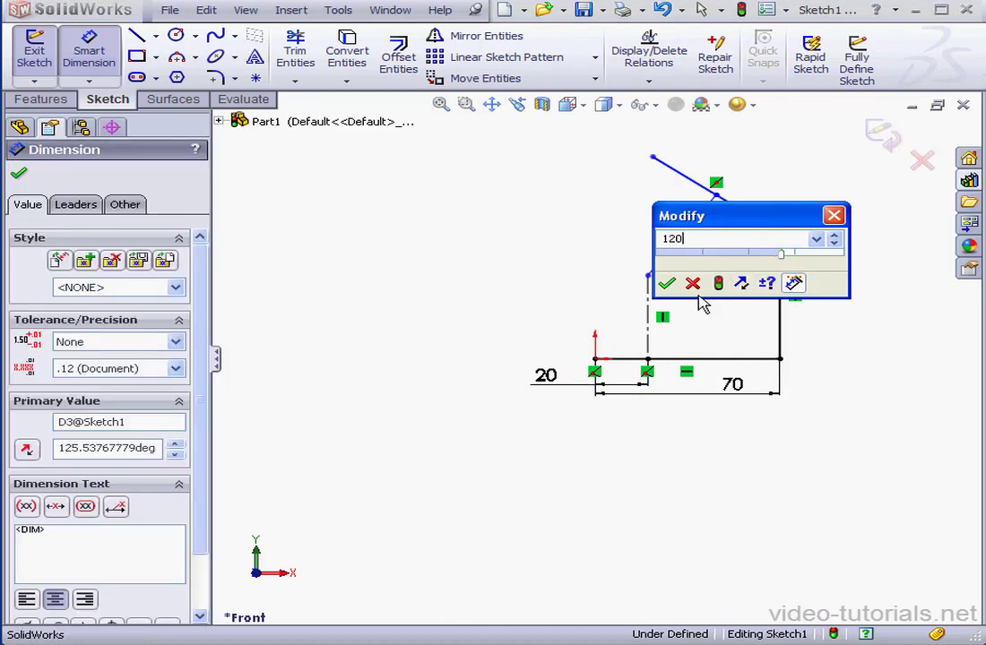
click(668, 286)
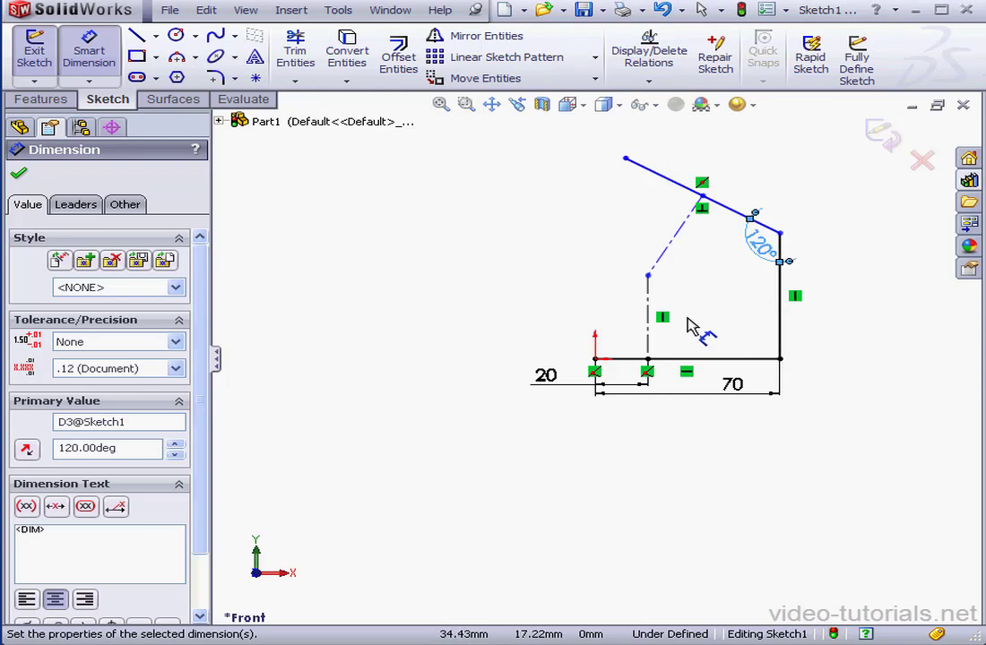
click(650, 334)
click(641, 335)
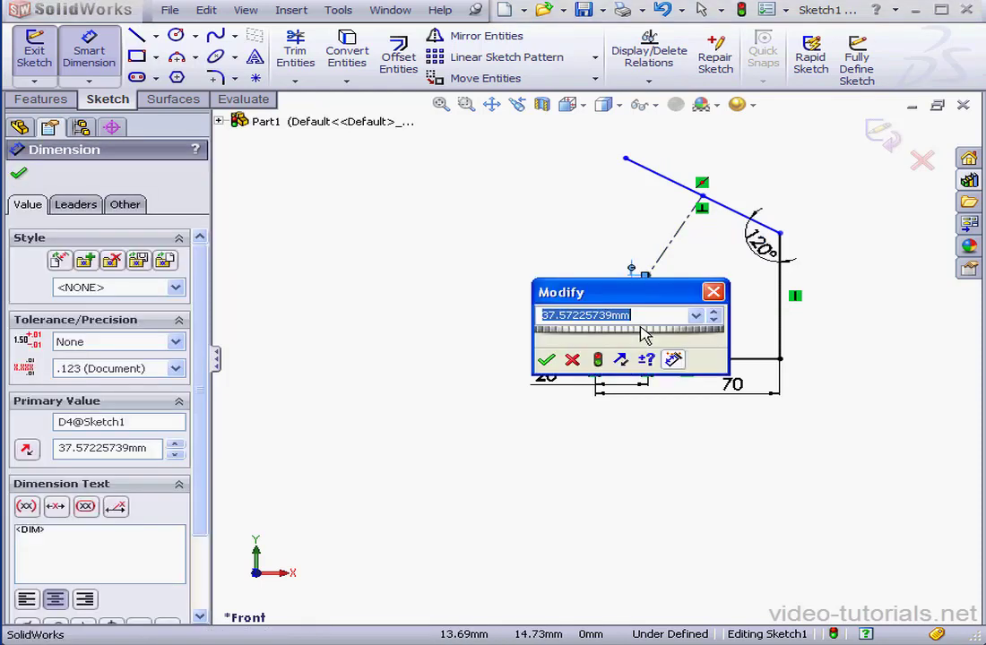
text(45)
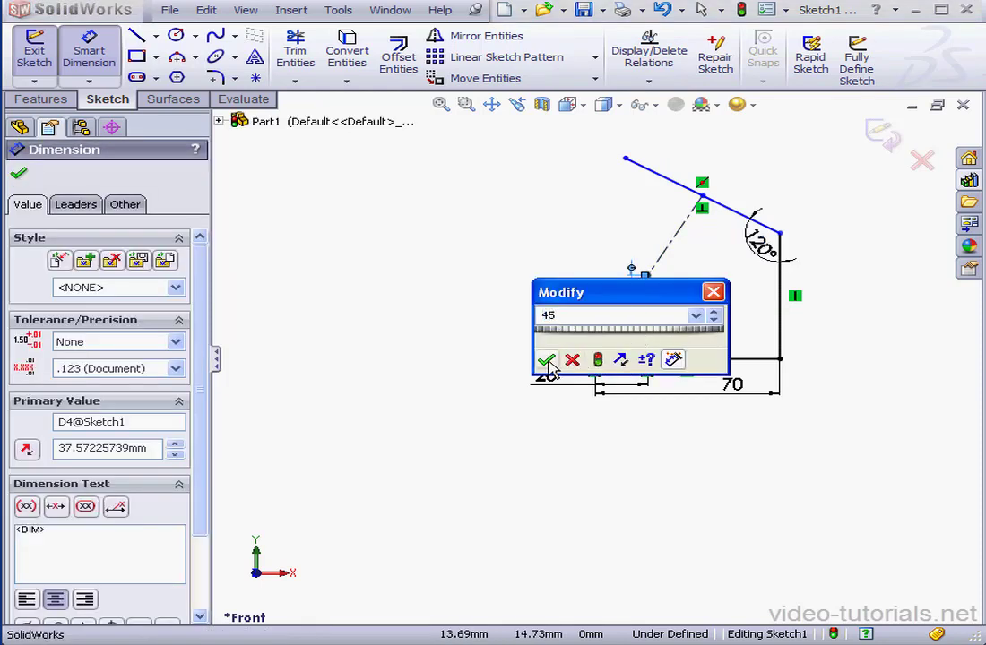
click(545, 360)
right_click(697, 303)
click(776, 310)
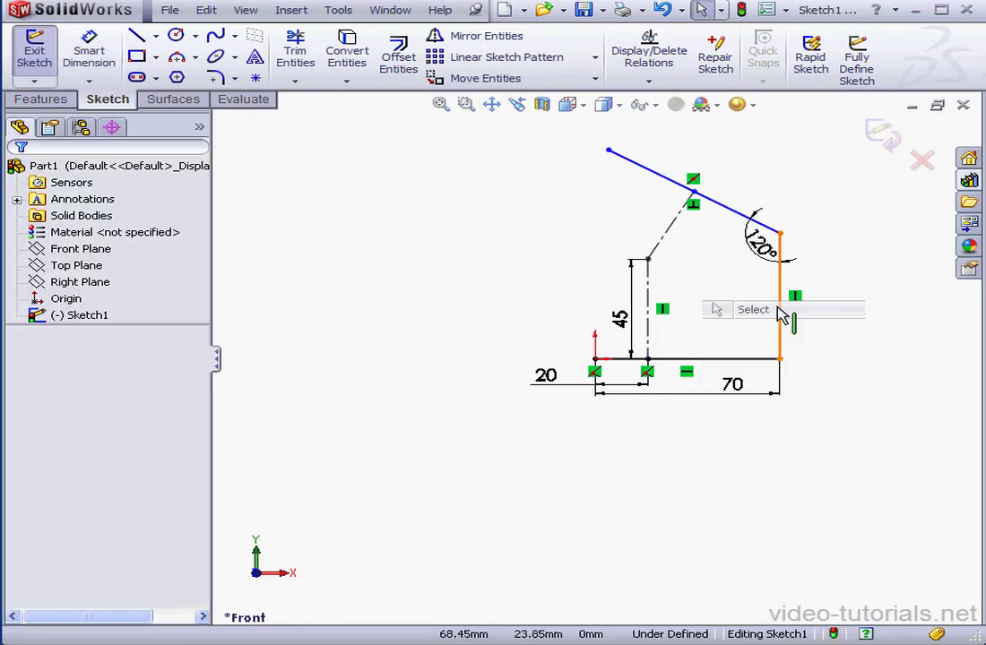
drag(688, 242, 654, 287)
- Apply an Equal relation to the two centerline segments and close Add Relations
click(32, 573)
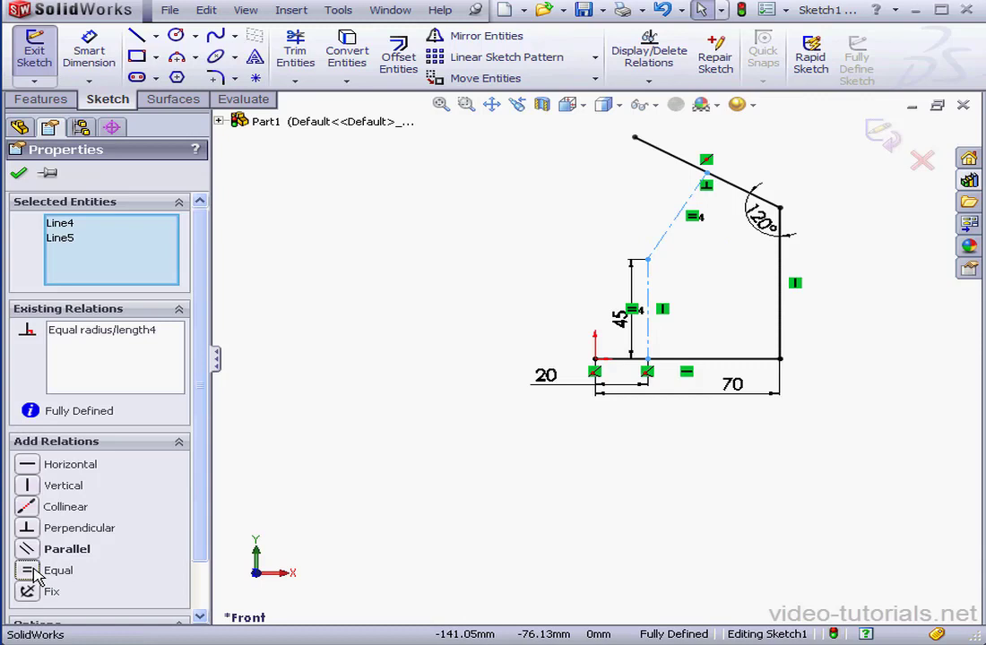
click(19, 174)
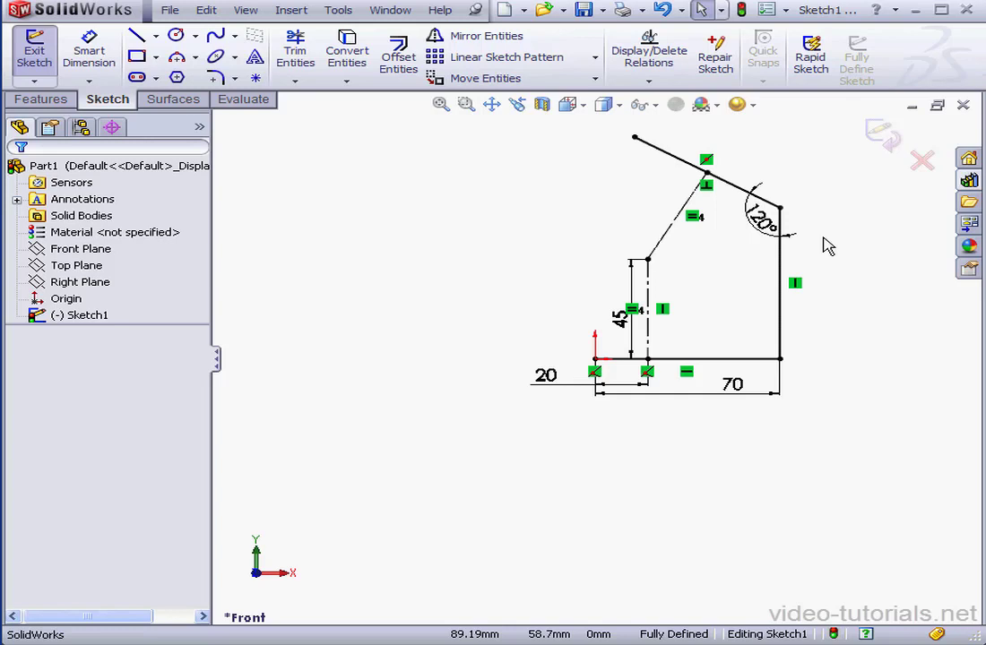
- Extrude the sketch as a 5 mm thin feature, Mid Plane, 40 mm deep
click(881, 131)
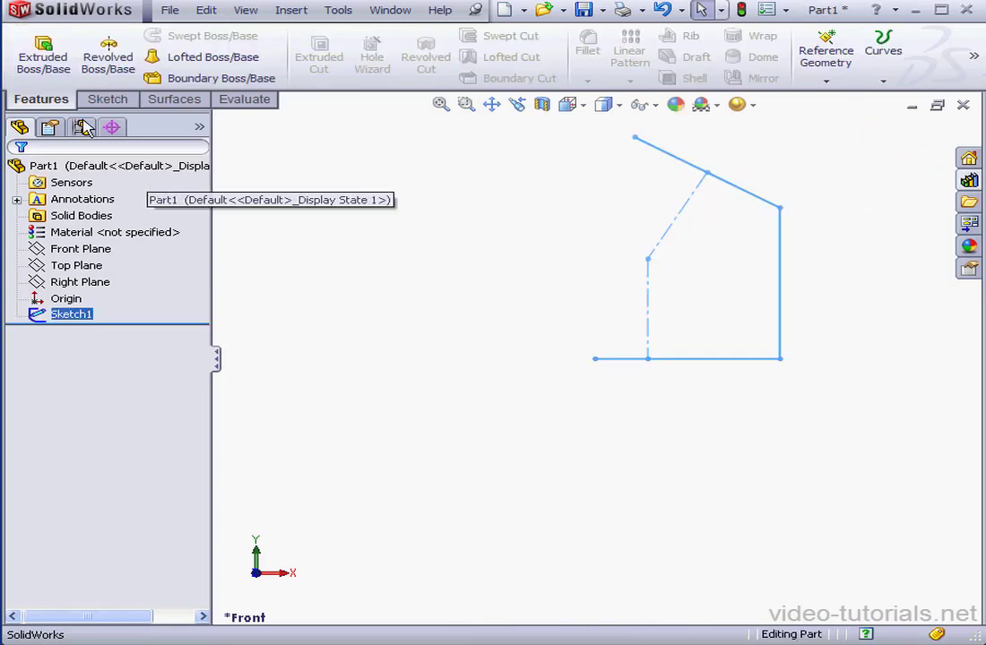
click(43, 56)
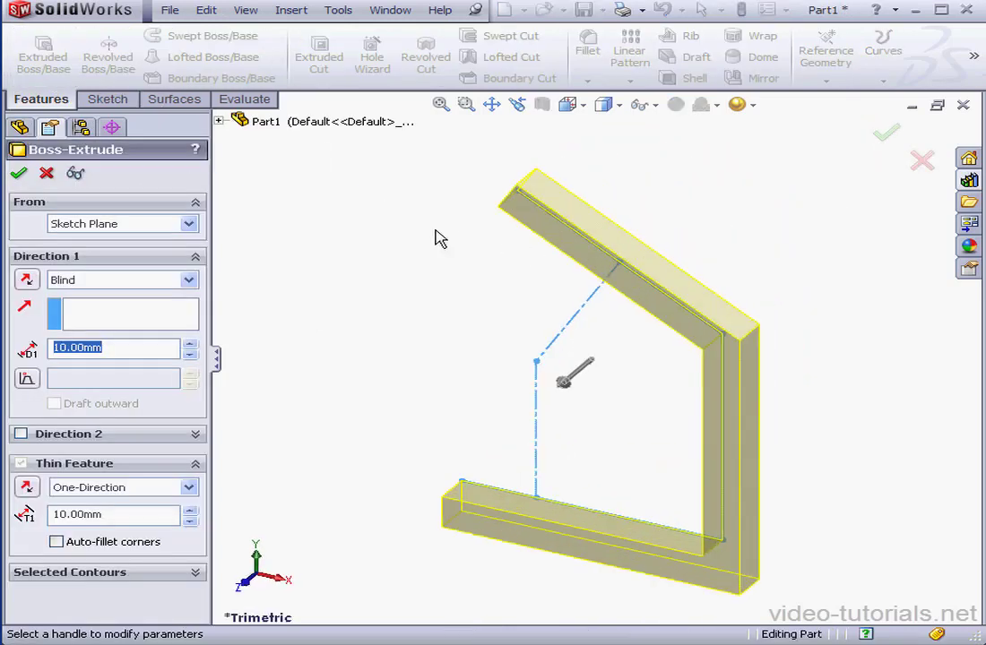
click(109, 513)
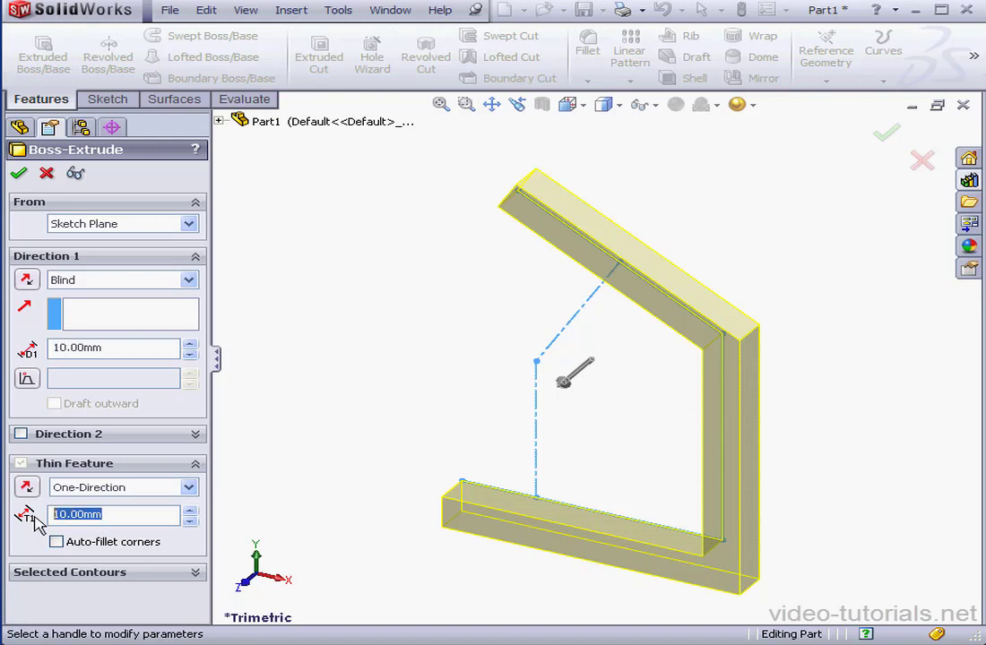
text(5)
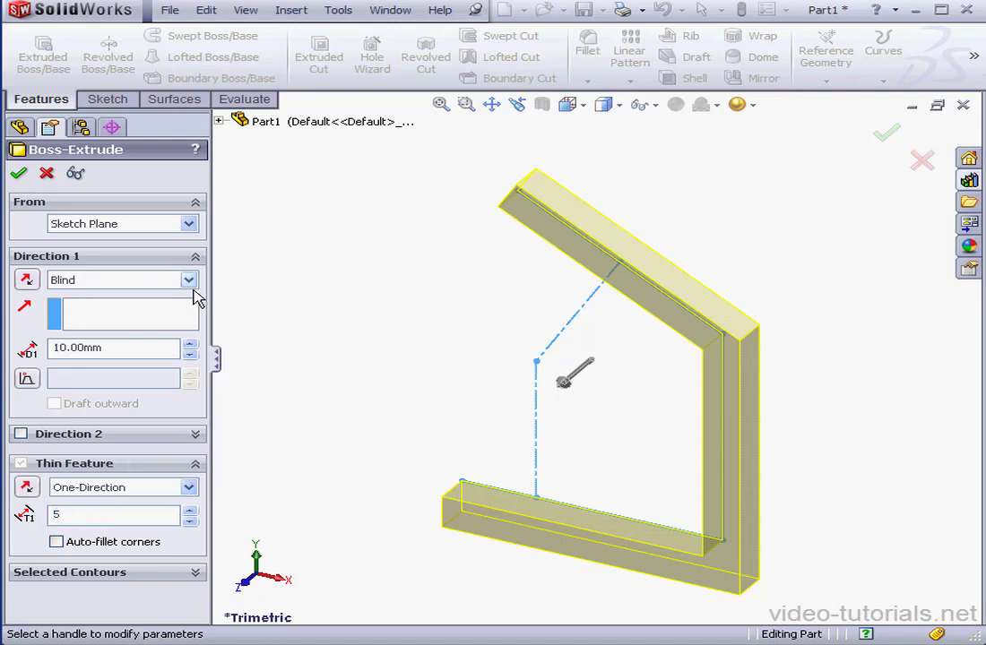
click(189, 280)
click(136, 358)
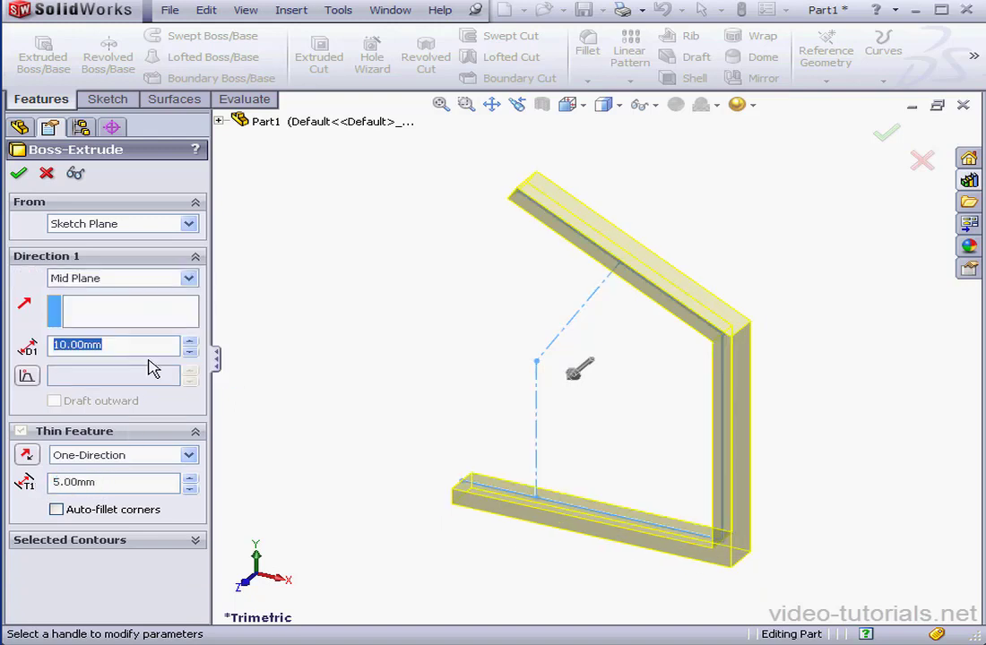
click(190, 342)
click(190, 342)
click(190, 341)
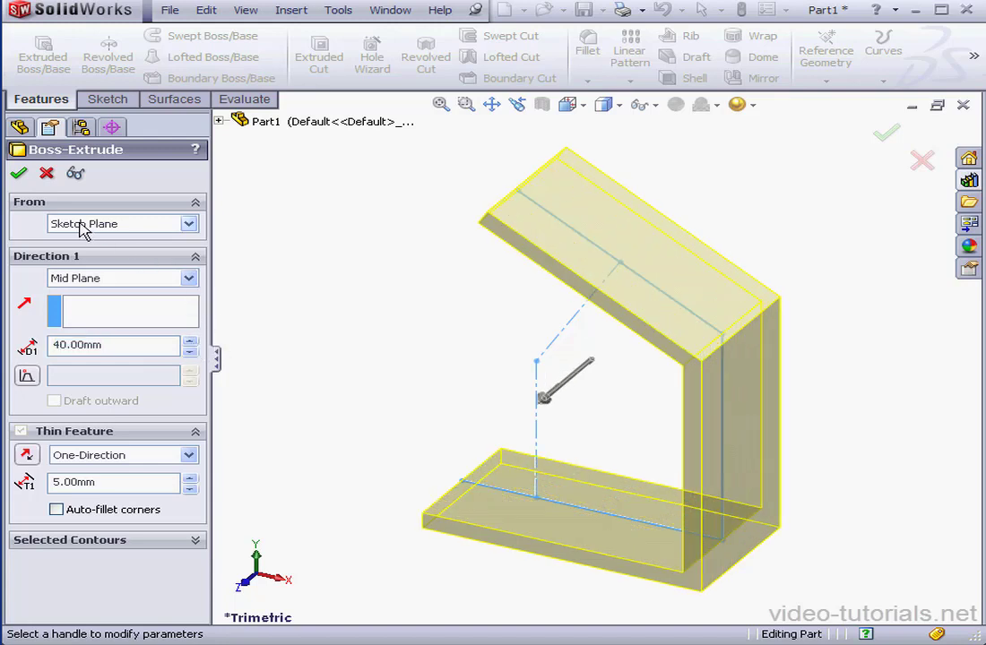
click(19, 174)
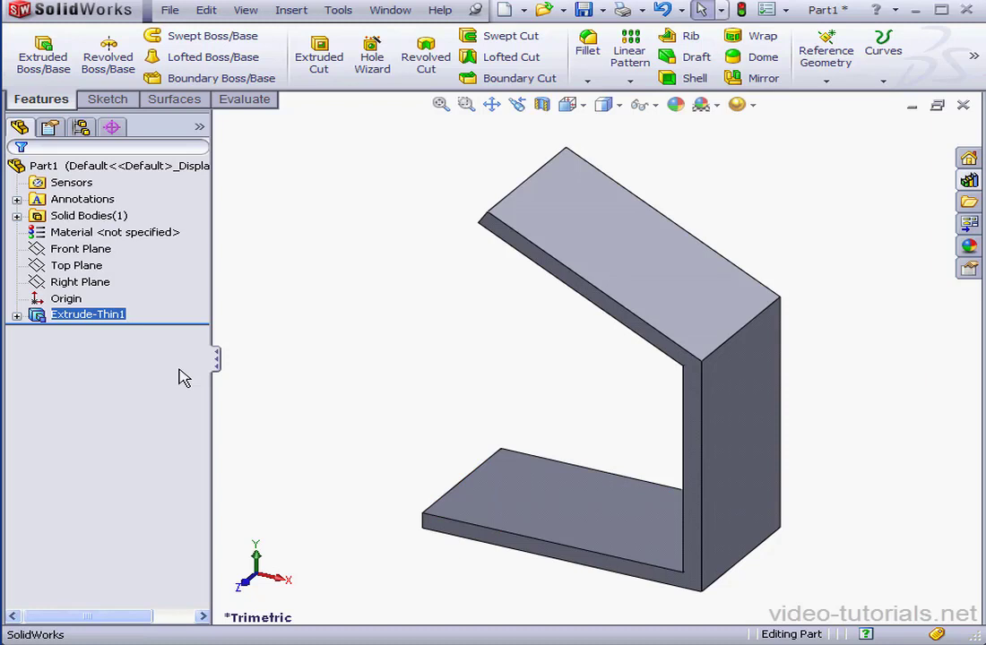
- Show Sketch1 and sketch a circle on the bottom flange face
click(17, 316)
right_click(95, 333)
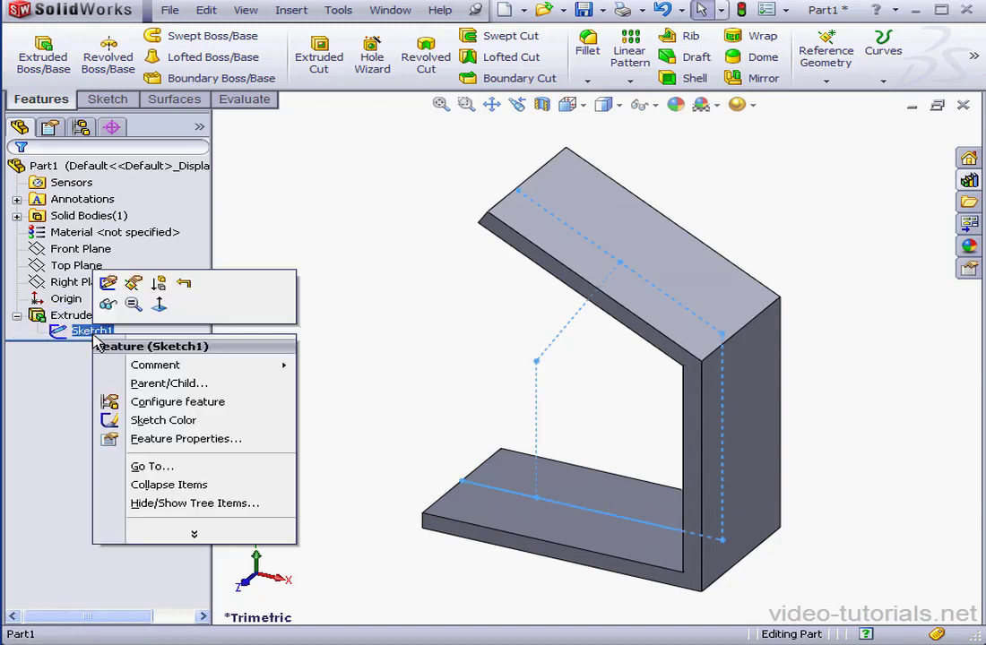
click(108, 303)
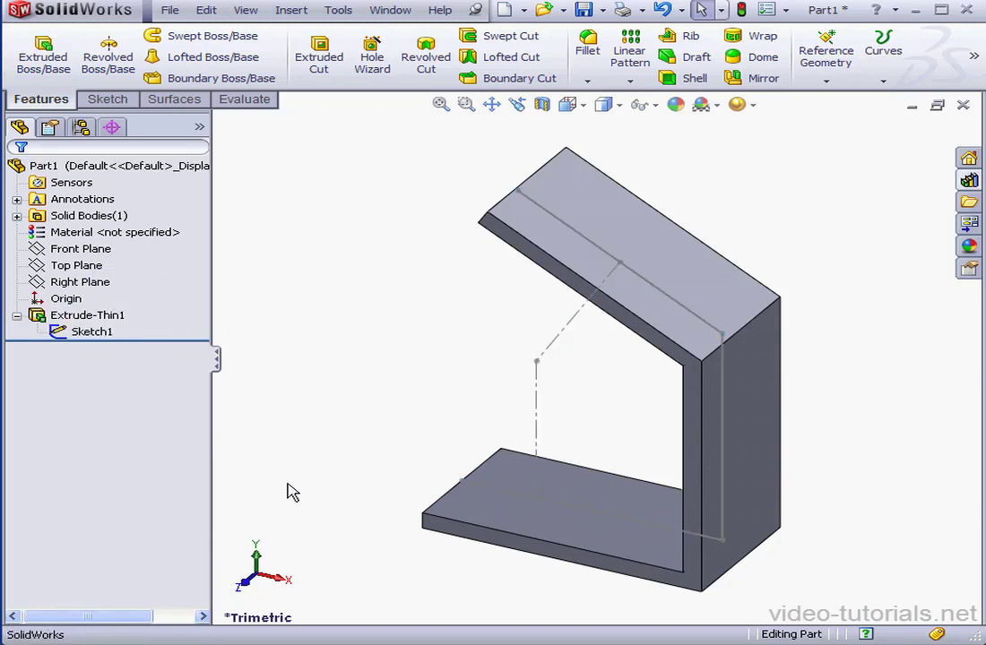
right_click(548, 523)
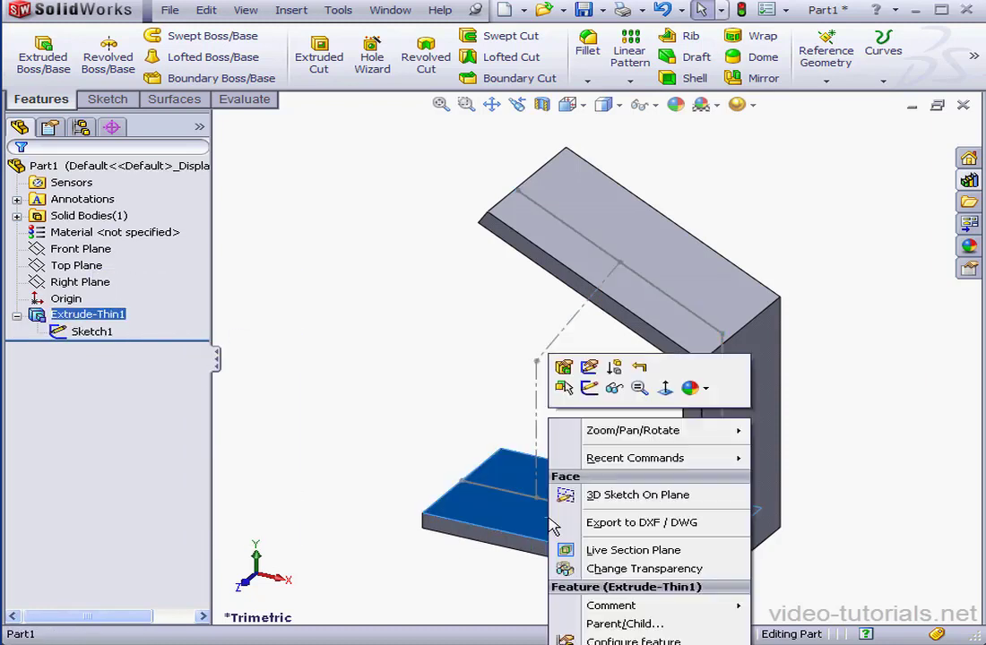
click(589, 388)
click(177, 36)
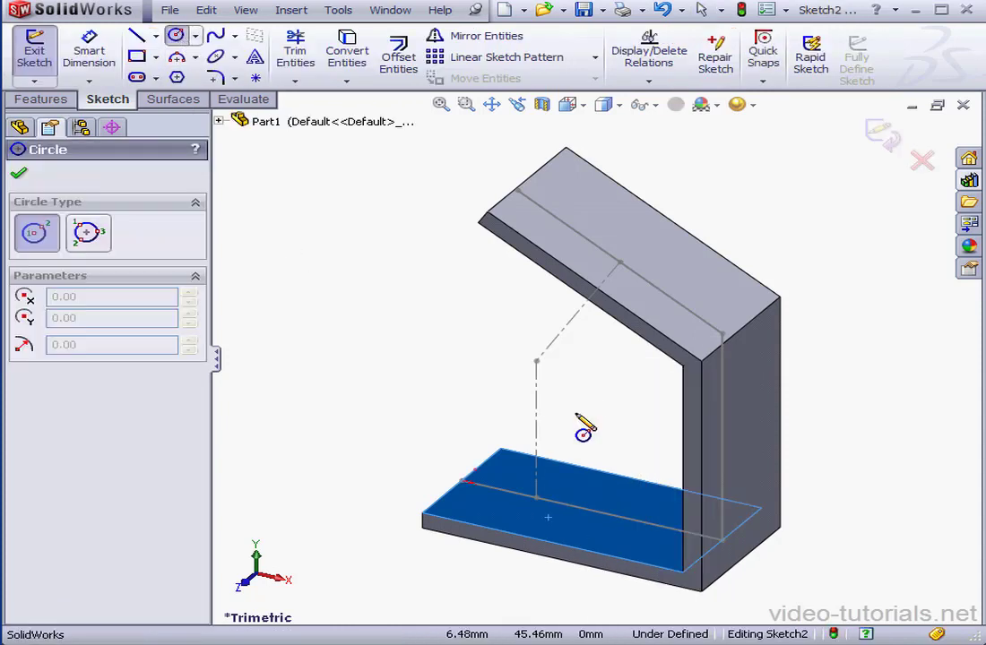
click(536, 498)
click(570, 507)
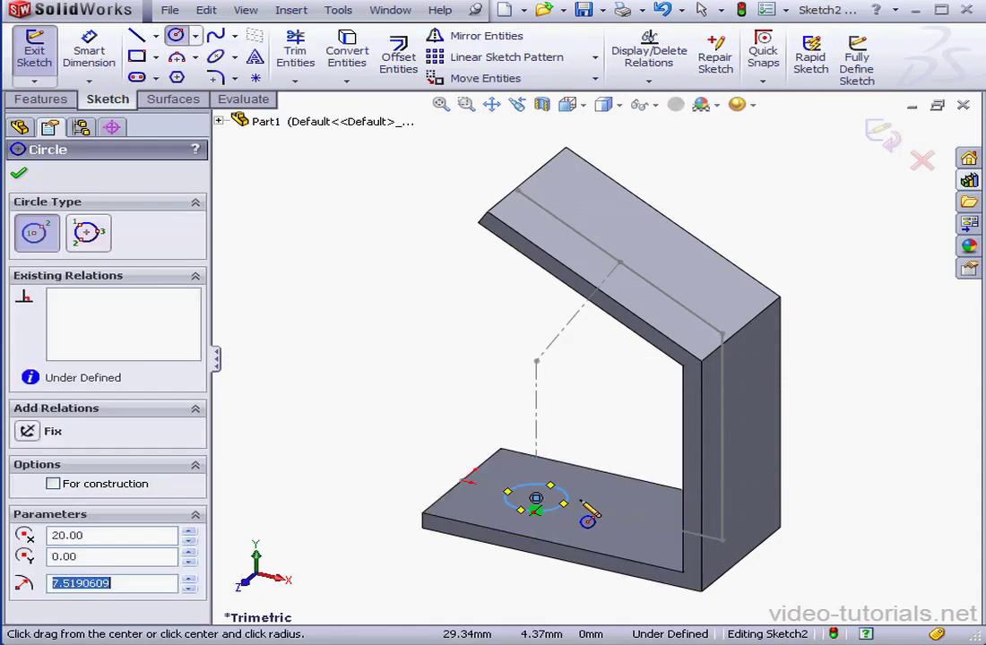
- Dimension the circle to 14 mm diameter and extrude-cut it through the bottom flange
click(94, 54)
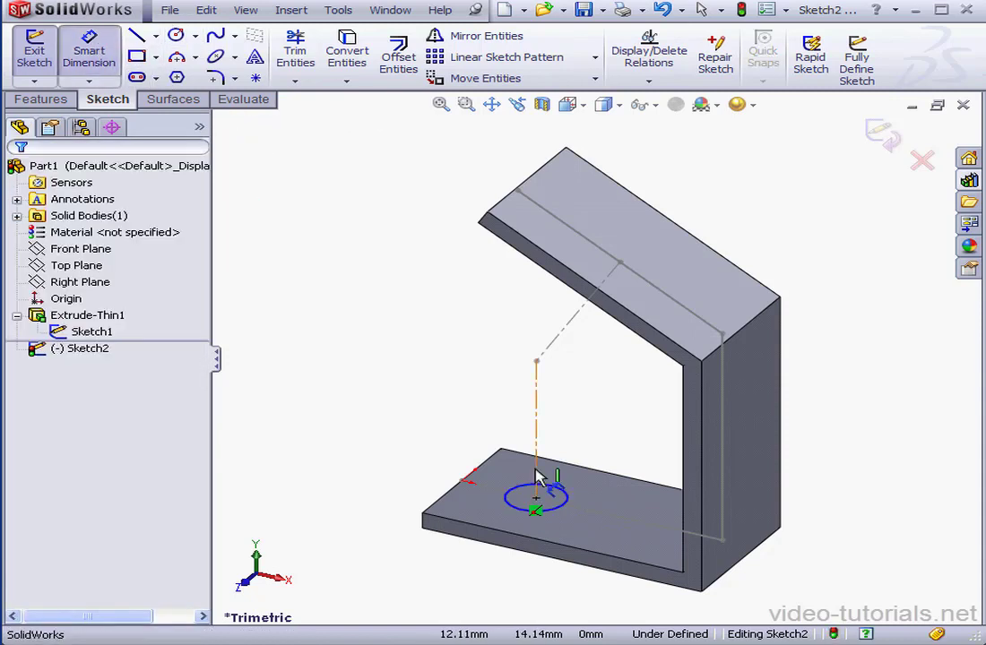
click(576, 509)
click(600, 512)
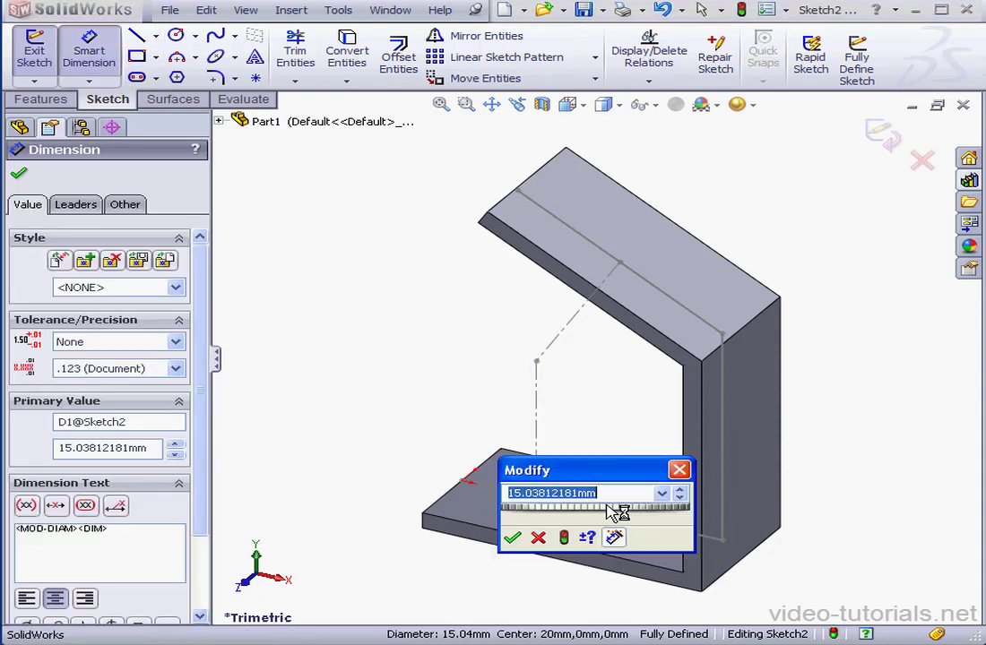
text(1)
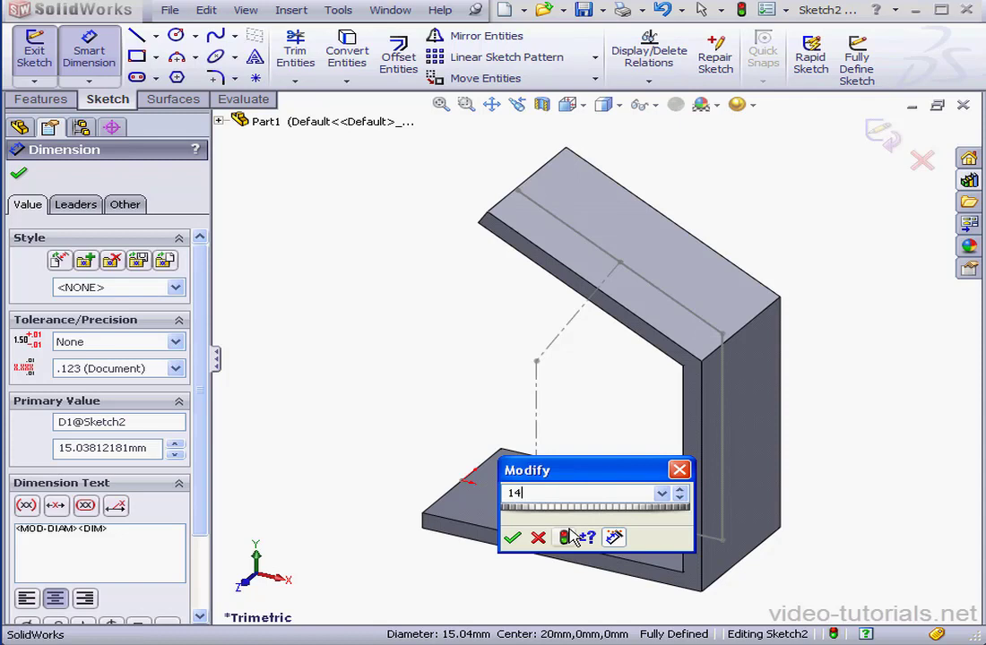
text(4)
click(512, 537)
click(884, 136)
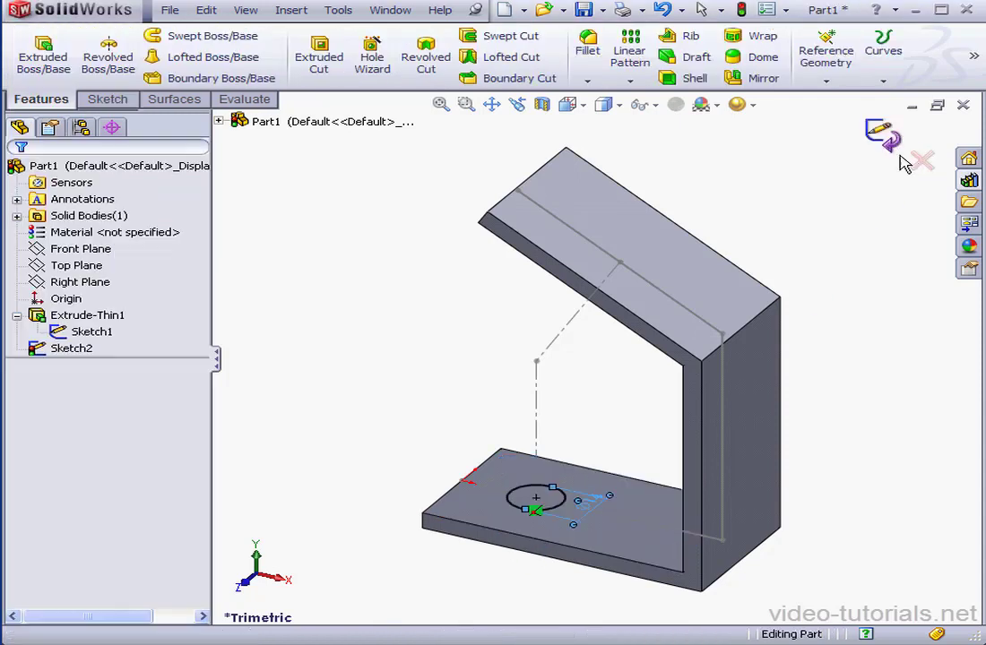
click(319, 56)
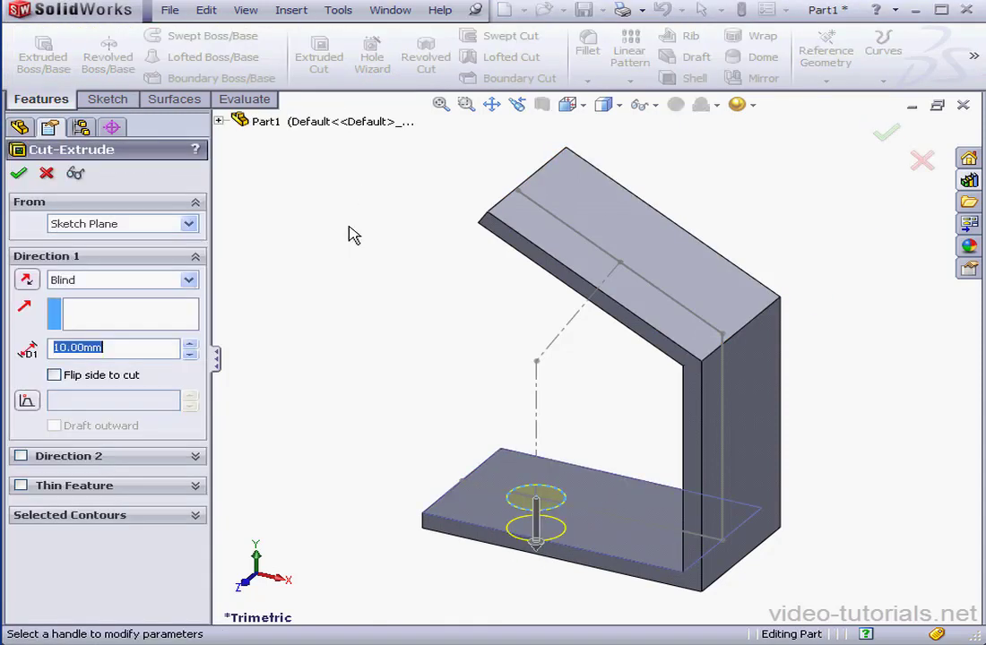
click(18, 173)
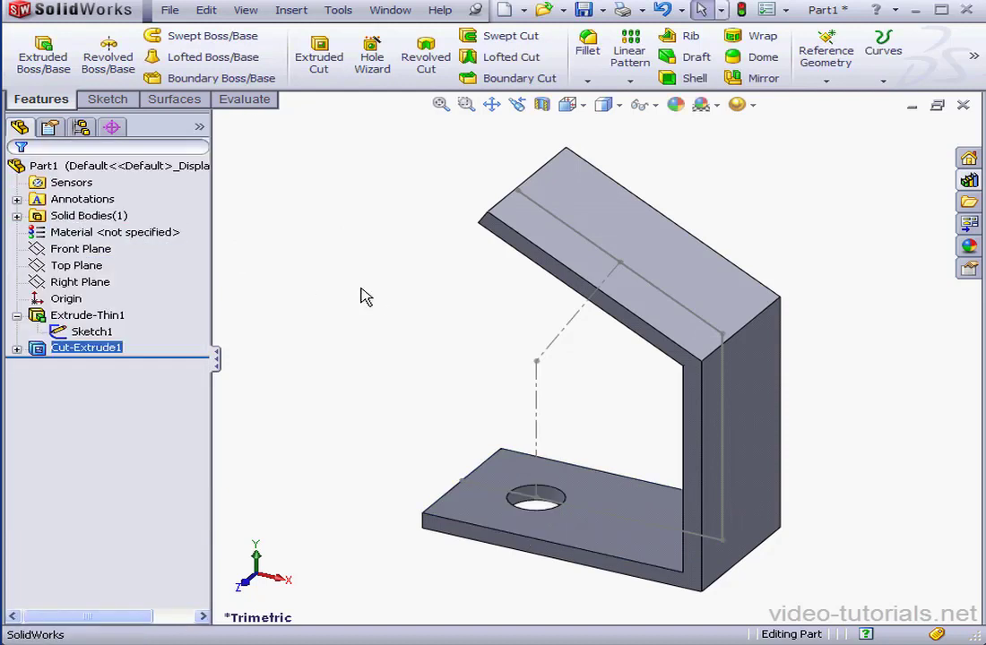
- Sketch a circle on the top face, its centre coincident with the bend-line reference point
right_click(702, 267)
click(739, 248)
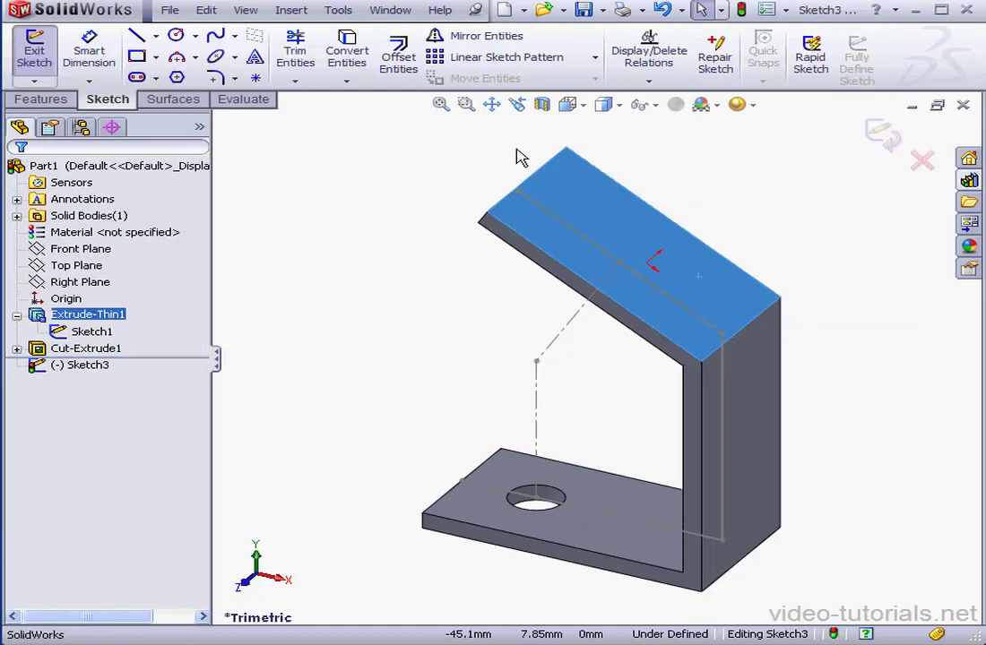
click(175, 35)
click(630, 220)
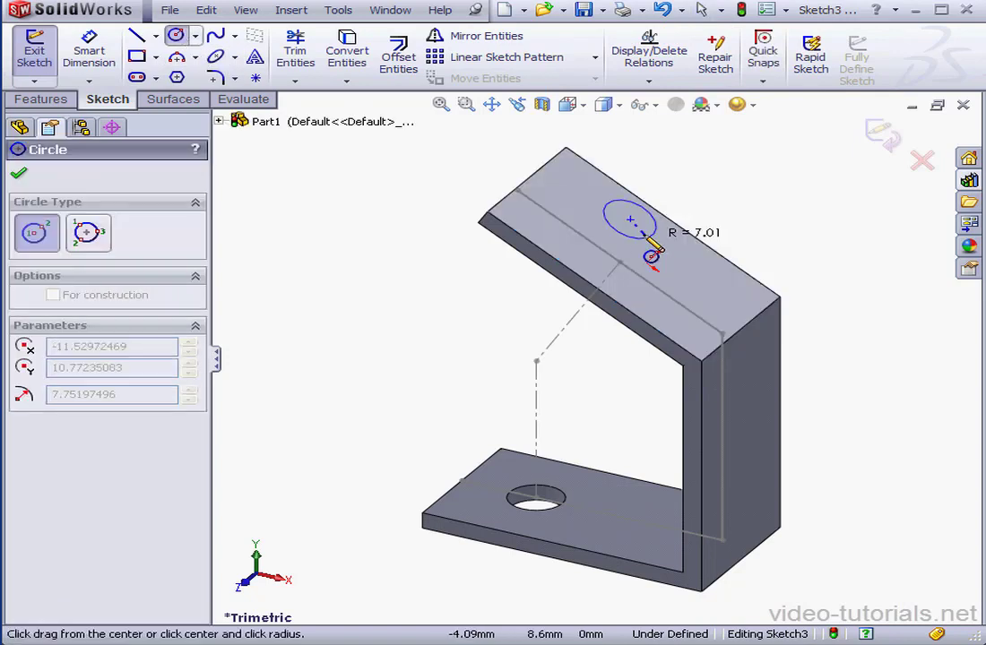
click(659, 254)
right_click(699, 208)
click(744, 224)
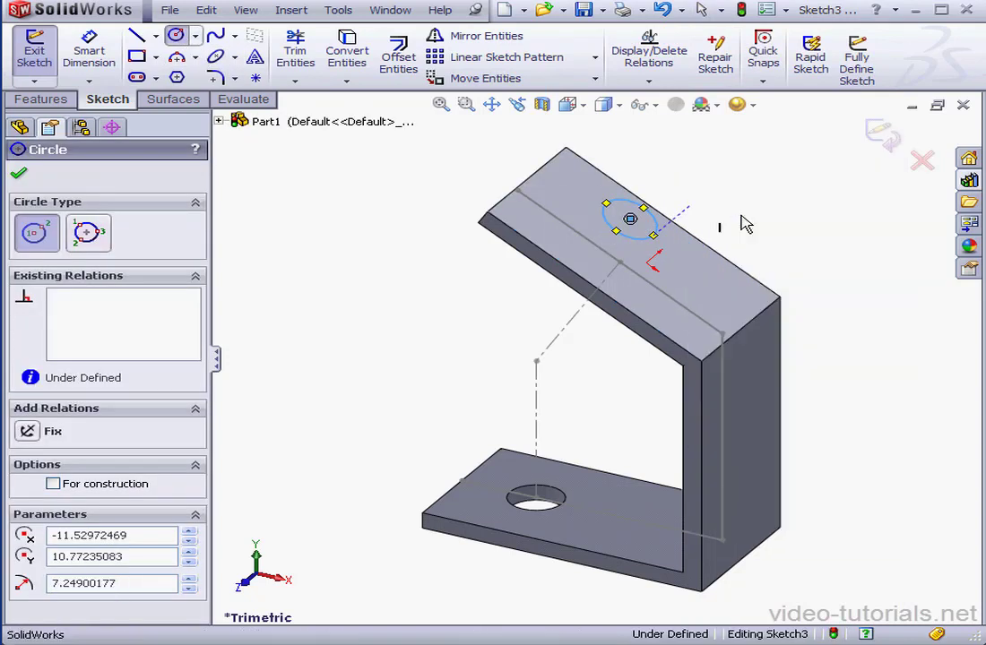
key(Escape)
click(631, 220)
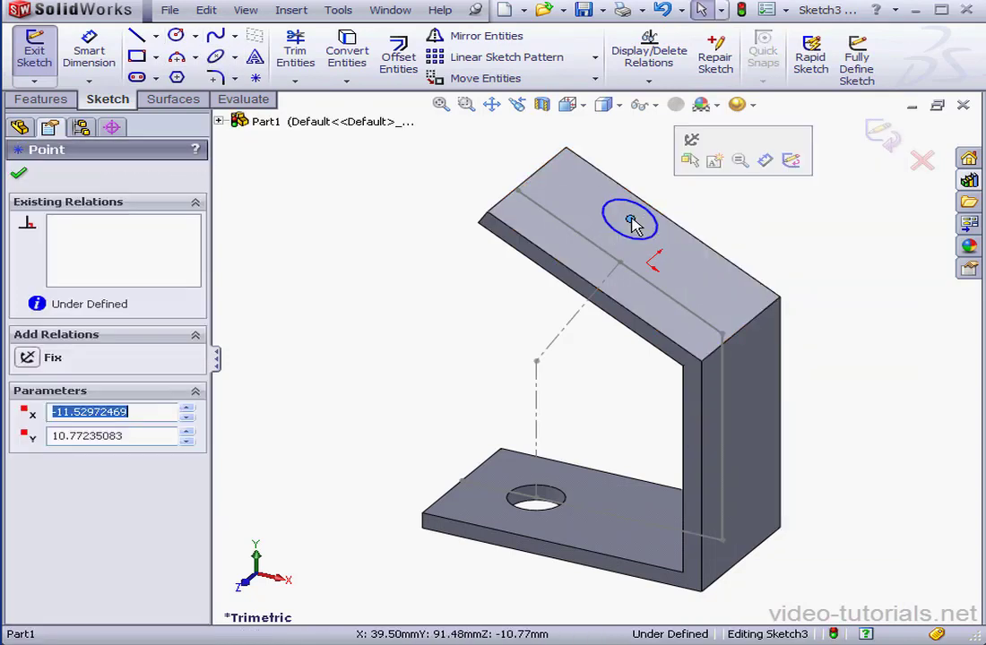
ctrl+click(620, 262)
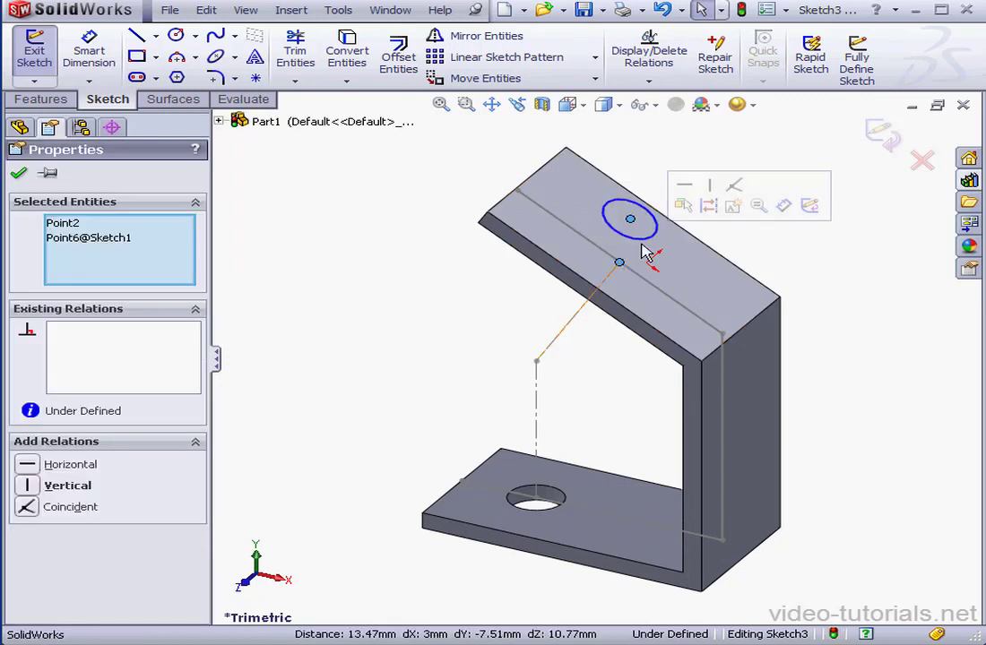
click(26, 507)
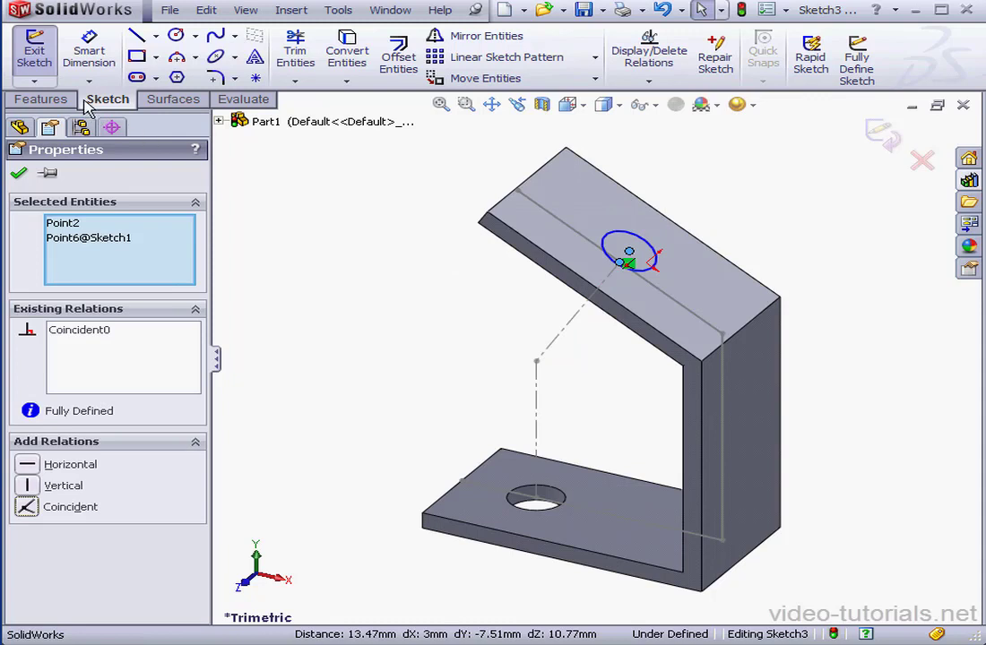
- Dimension the circle to 14 mm diameter and exit the sketch
click(89, 55)
click(645, 254)
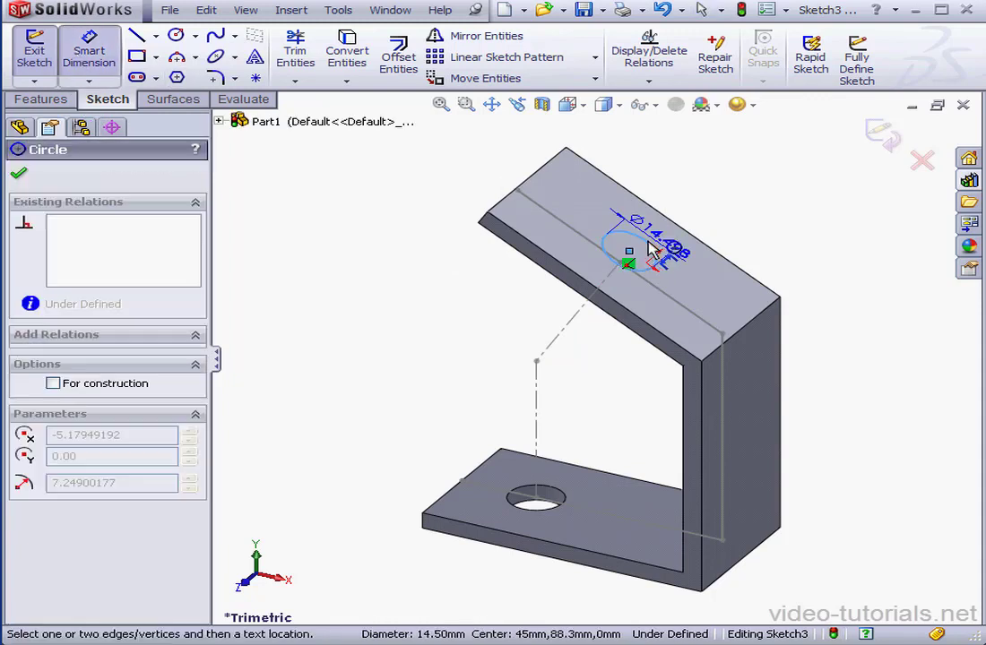
click(696, 226)
text(1)
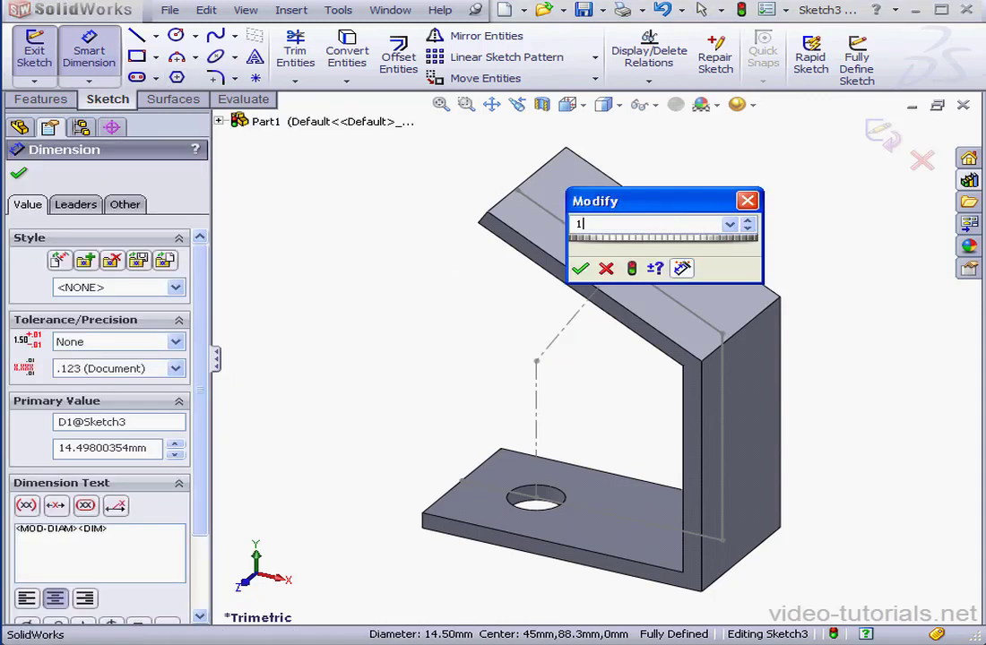
text(4)
click(579, 268)
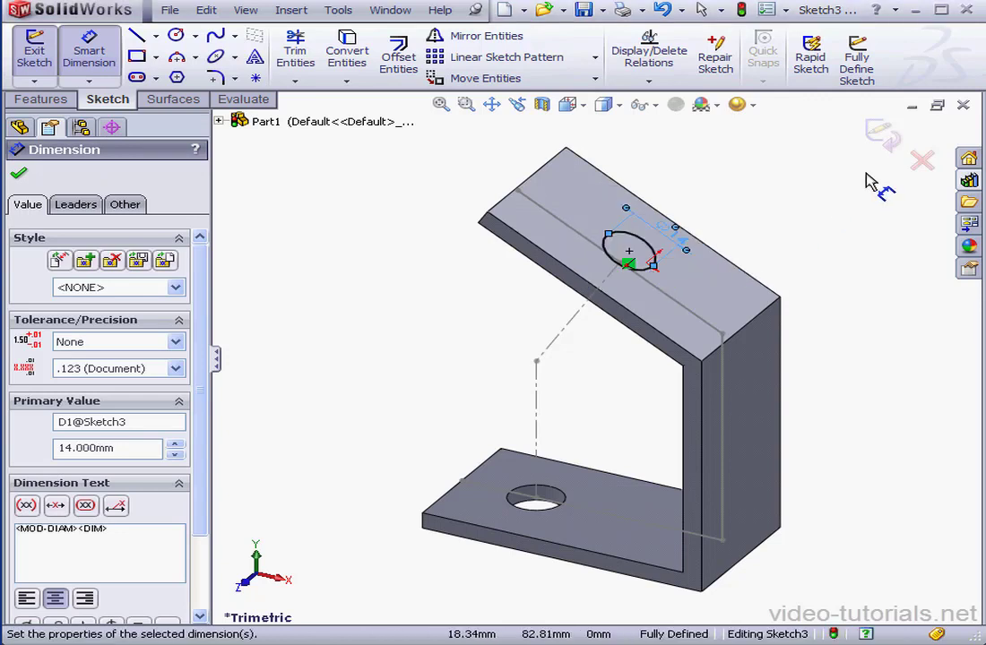
click(885, 137)
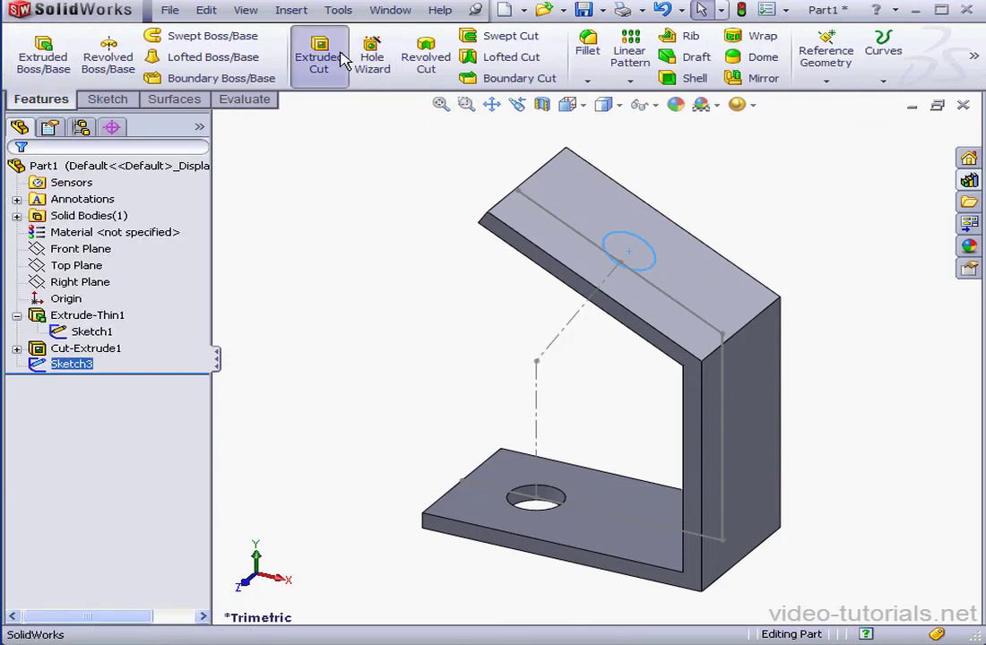
- Extrude-cut the slanted flange hole, save the part as A, and open New Document
click(321, 55)
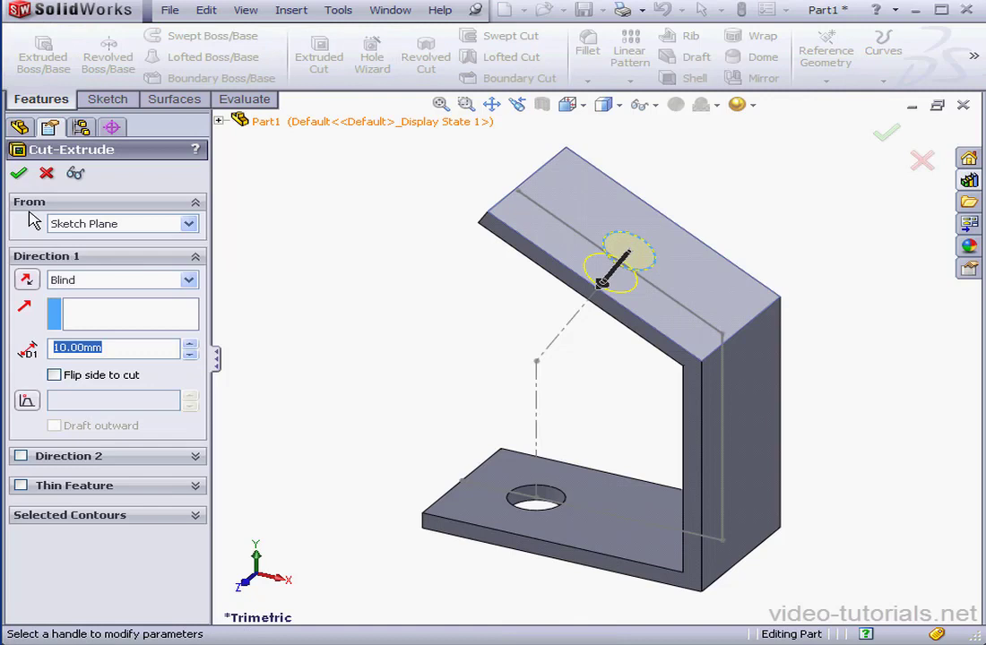
click(19, 173)
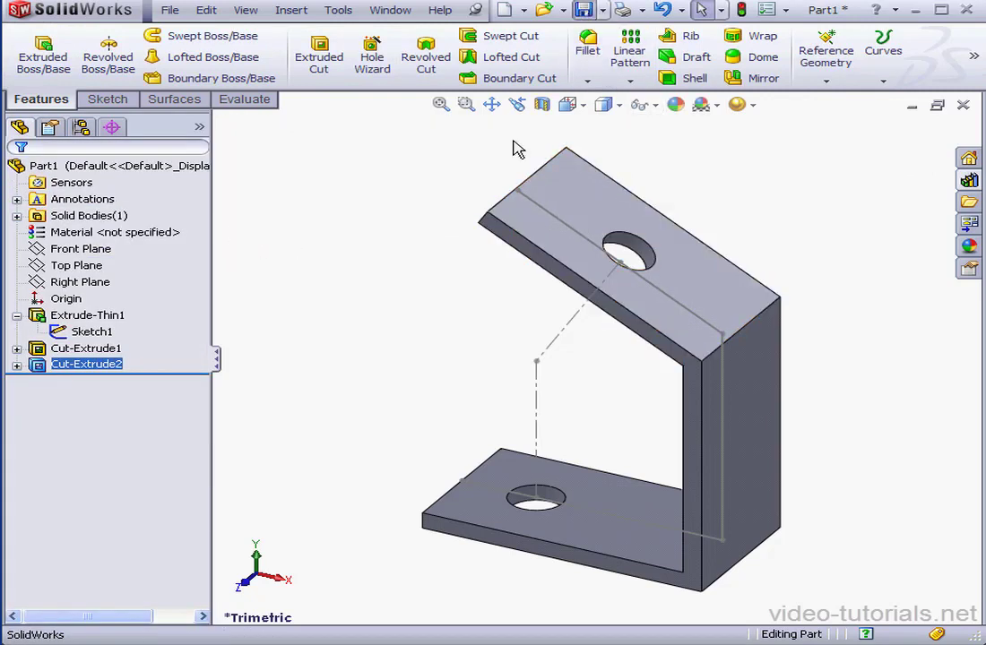
text(A)
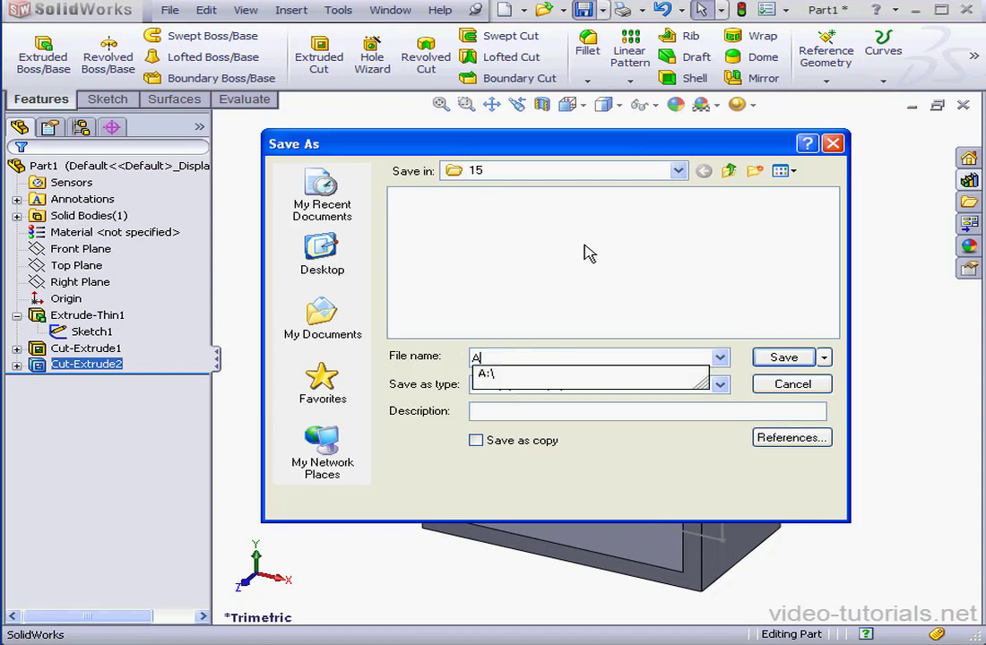
click(785, 359)
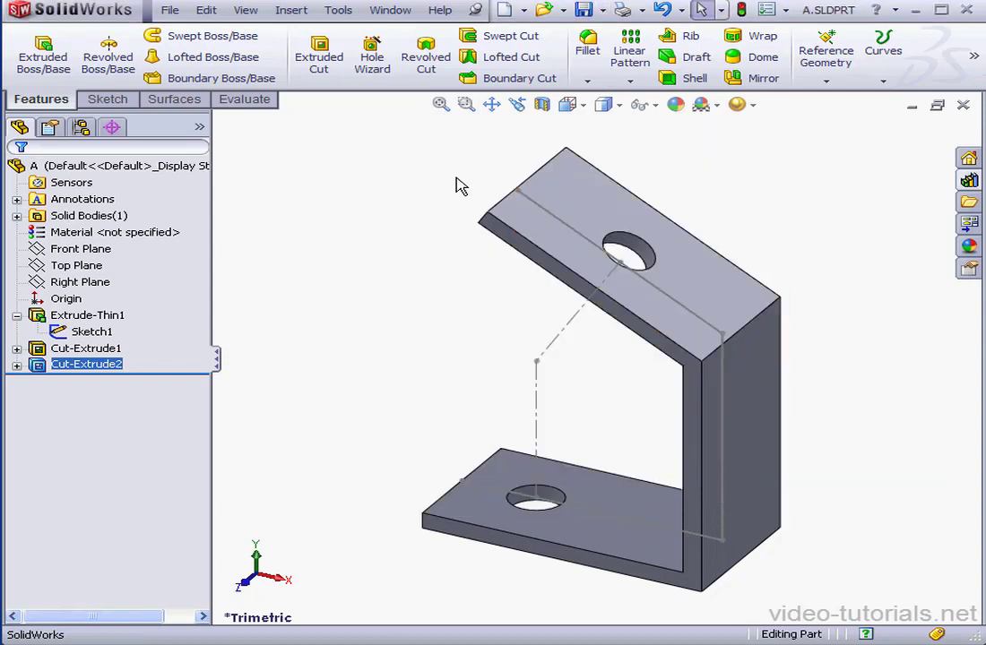
click(524, 10)
click(538, 31)
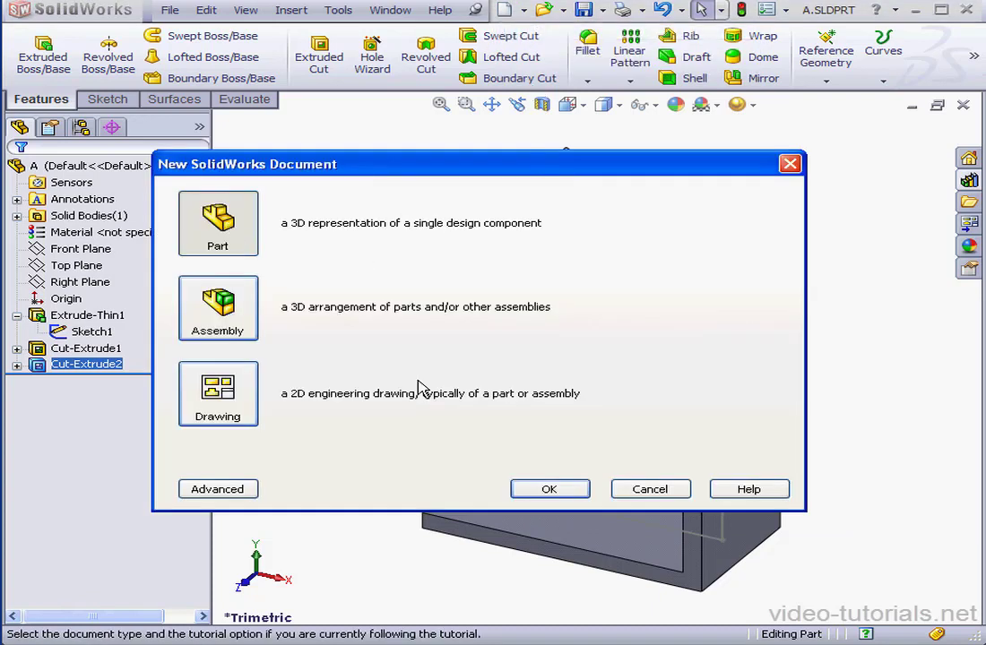
- Create a new part and start a sketch on its Front Plane
click(550, 491)
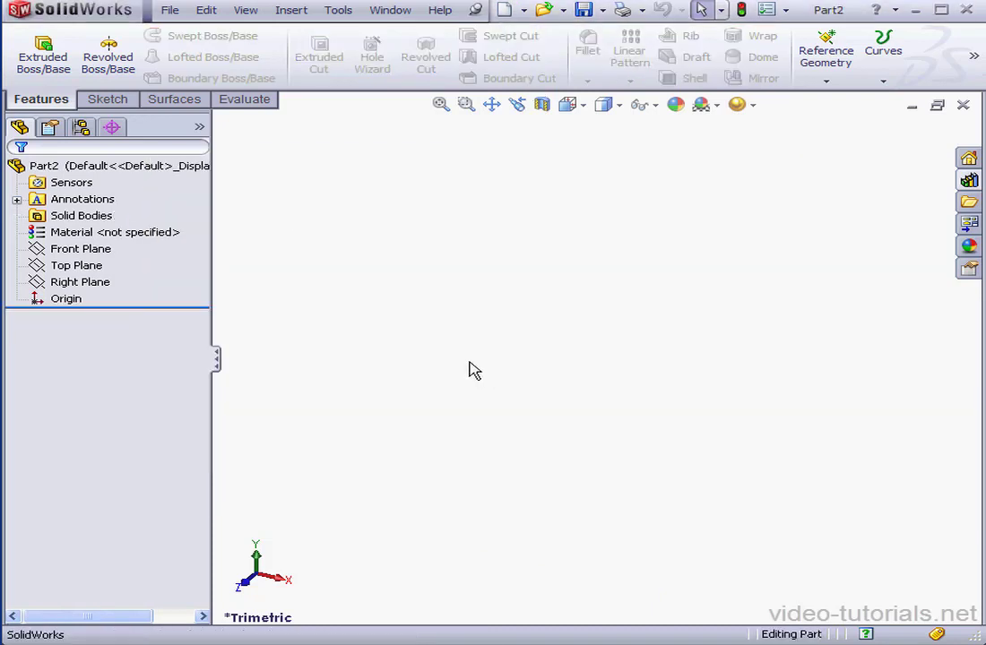
right_click(101, 250)
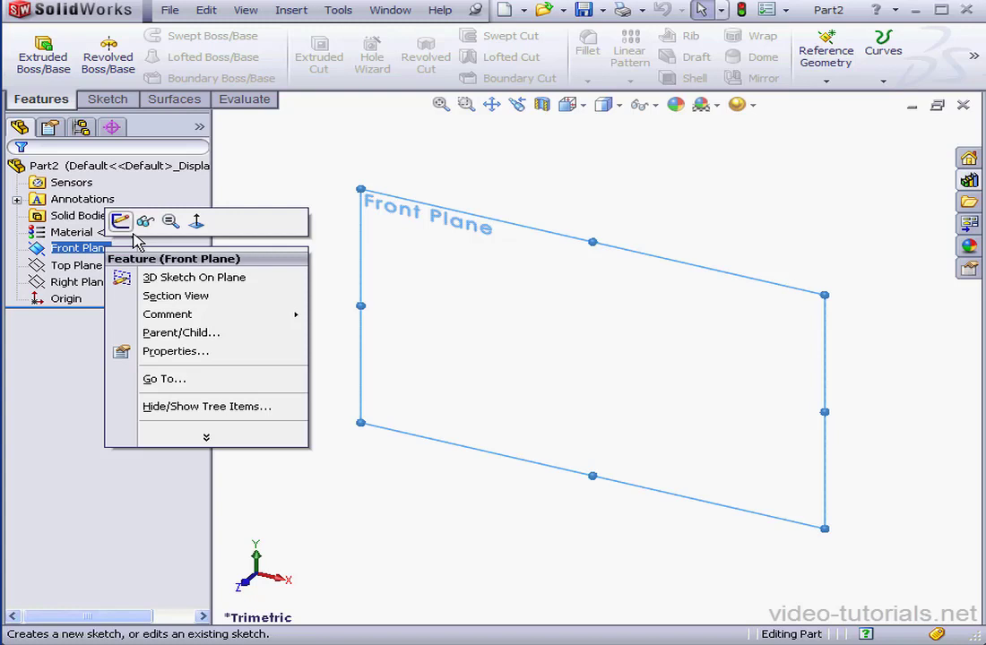
click(121, 221)
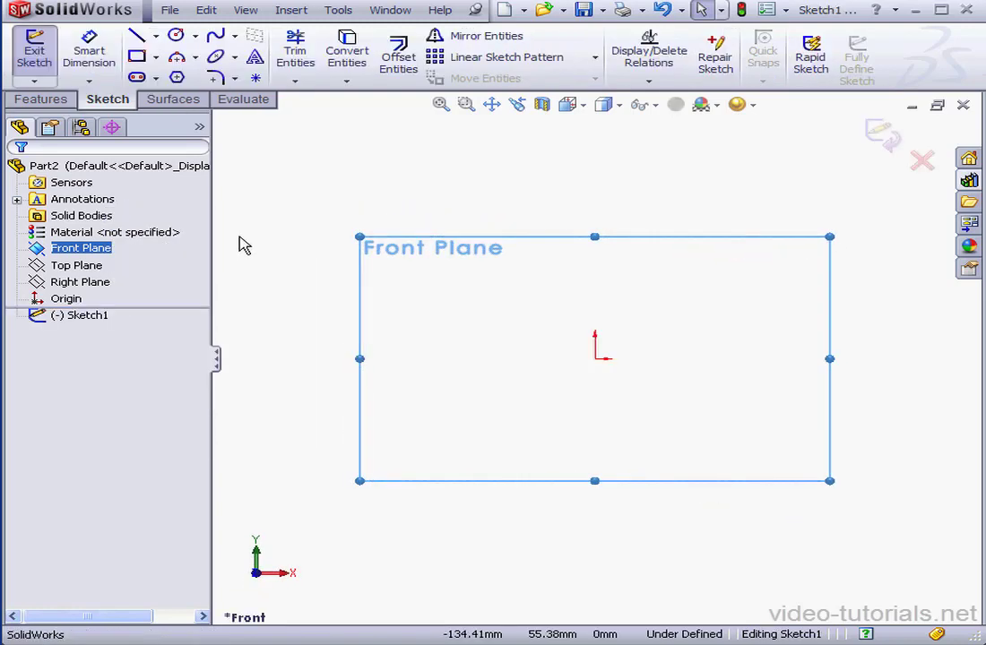
- Draw a three-line U profile and make its two uprights Equal
click(136, 35)
click(515, 258)
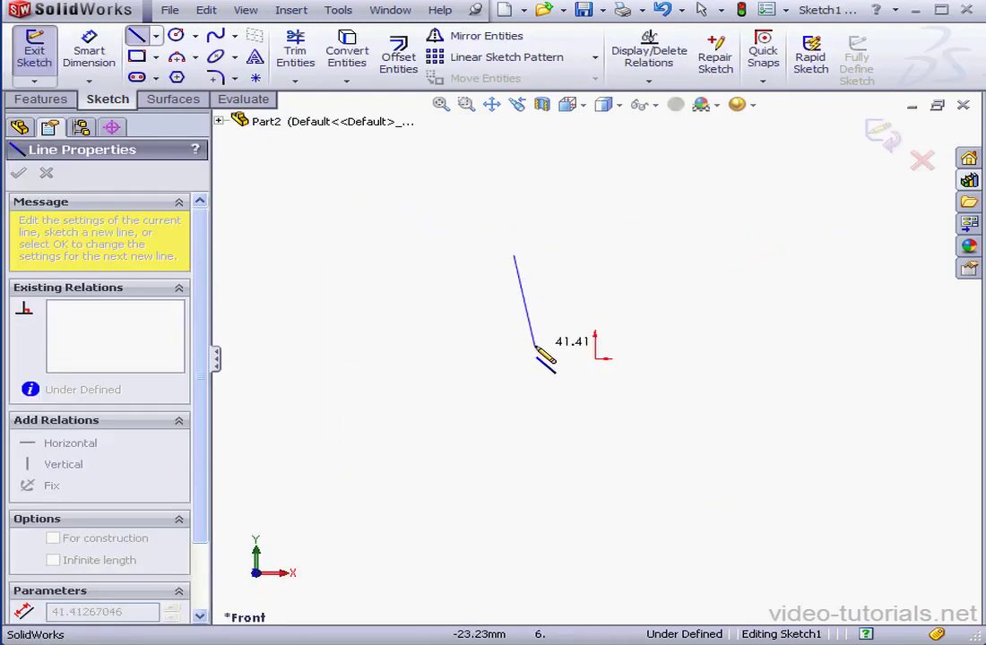
click(514, 345)
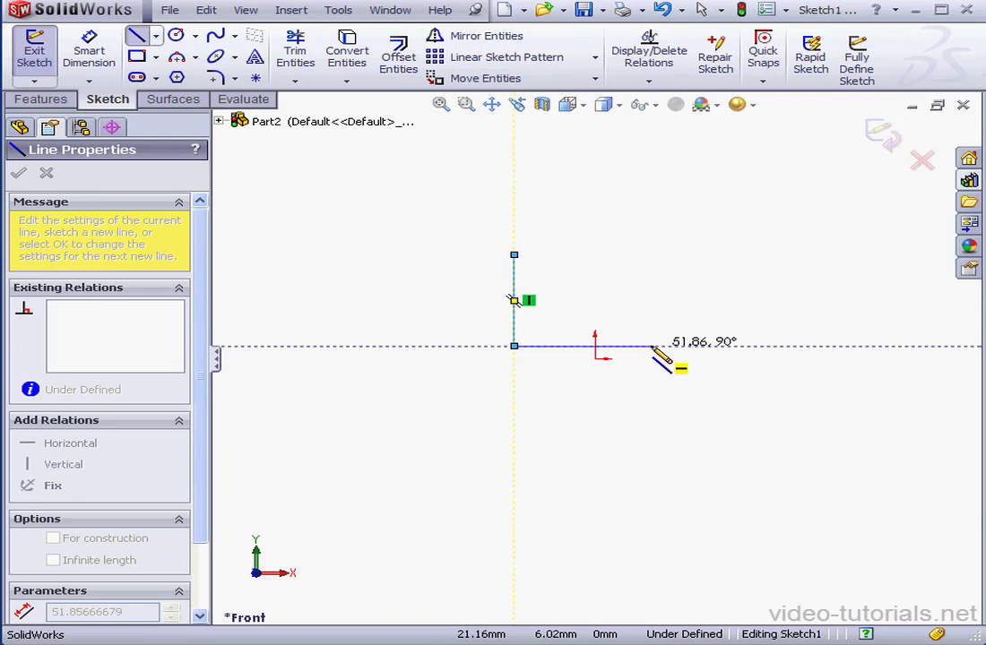
click(663, 345)
click(662, 247)
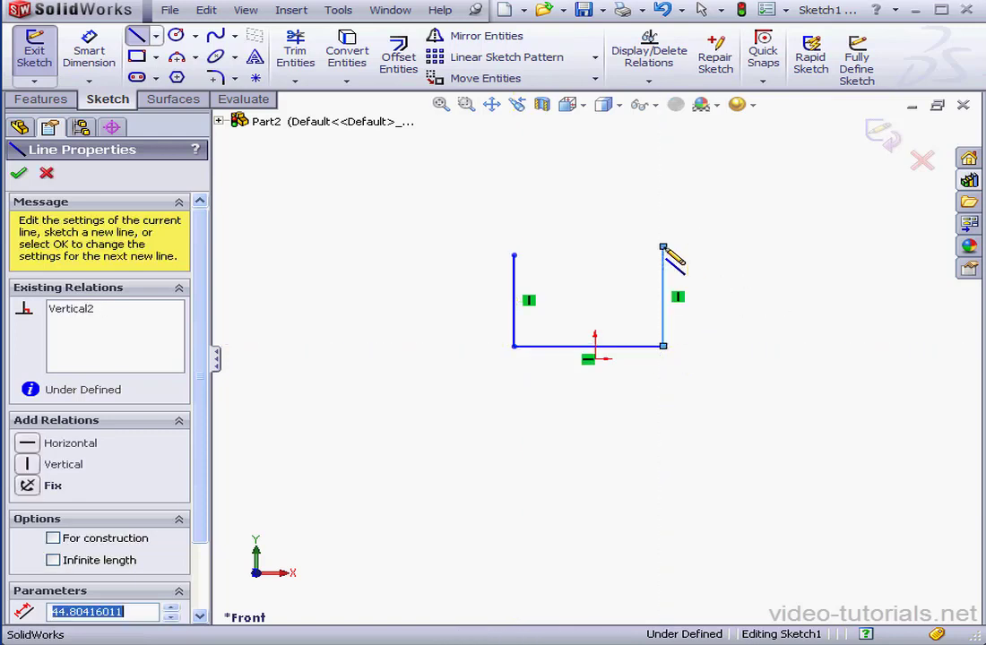
right_click(690, 251)
click(743, 262)
drag(667, 235, 449, 288)
click(48, 570)
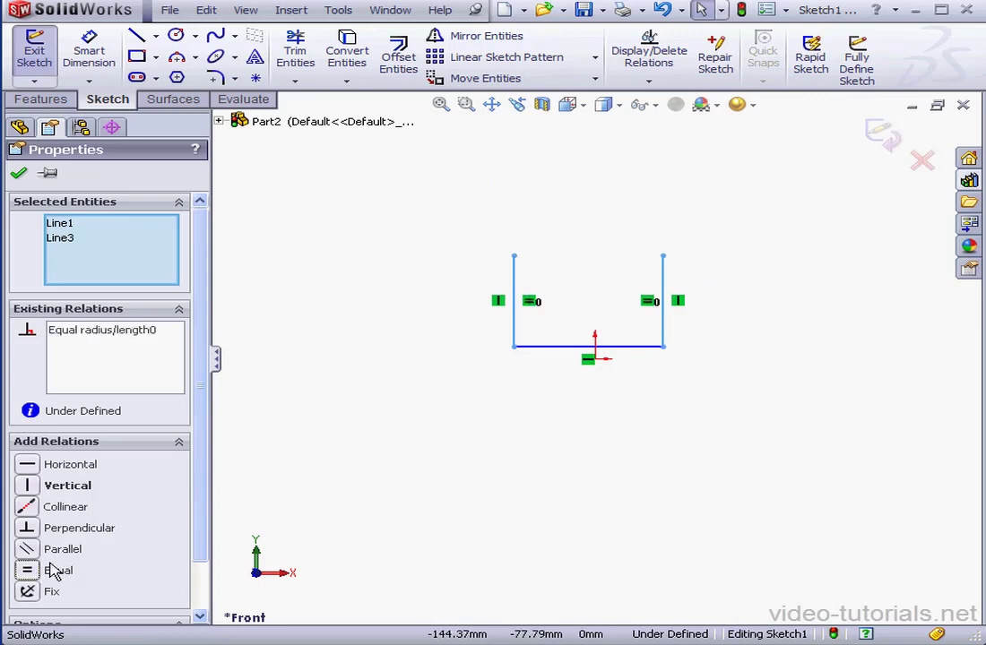
- Dimension the U's base to 30 mm and the right upright to 35 mm
click(90, 53)
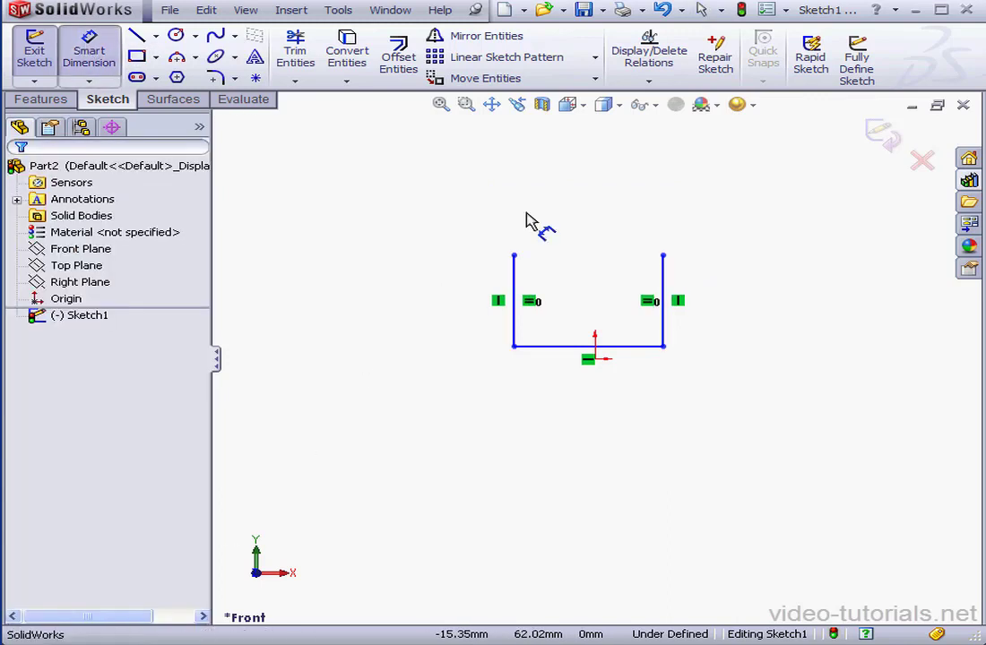
click(653, 347)
click(651, 379)
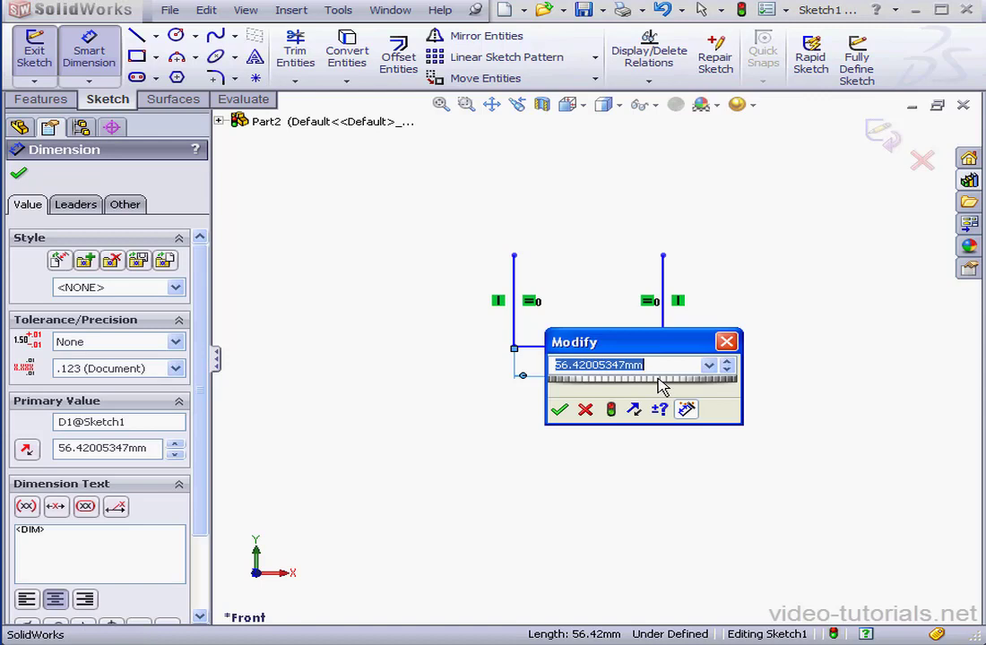
text(30)
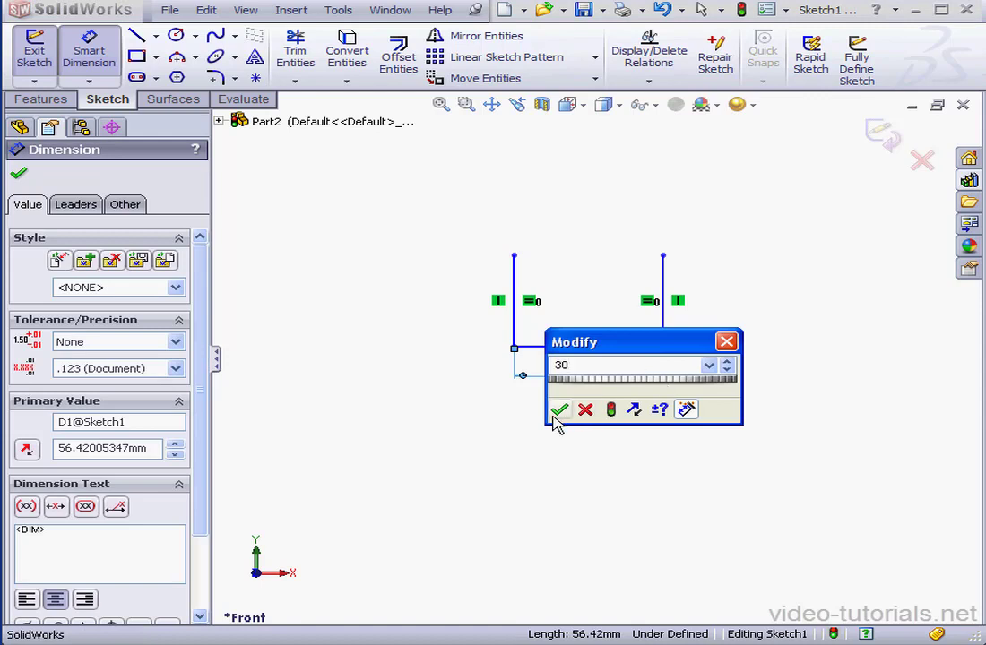
click(558, 410)
click(595, 325)
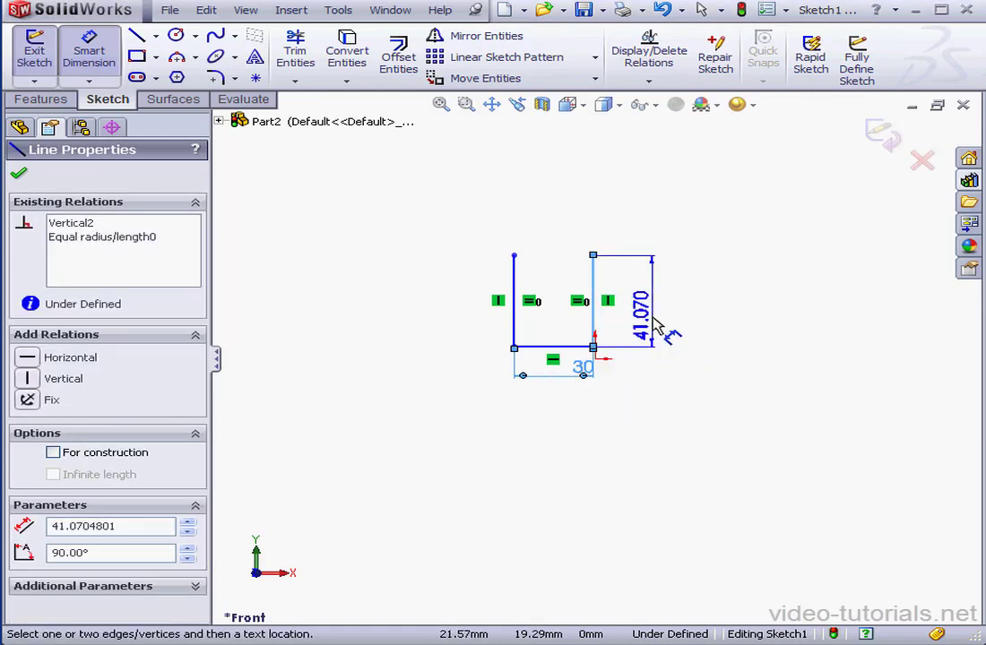
click(659, 328)
text(35)
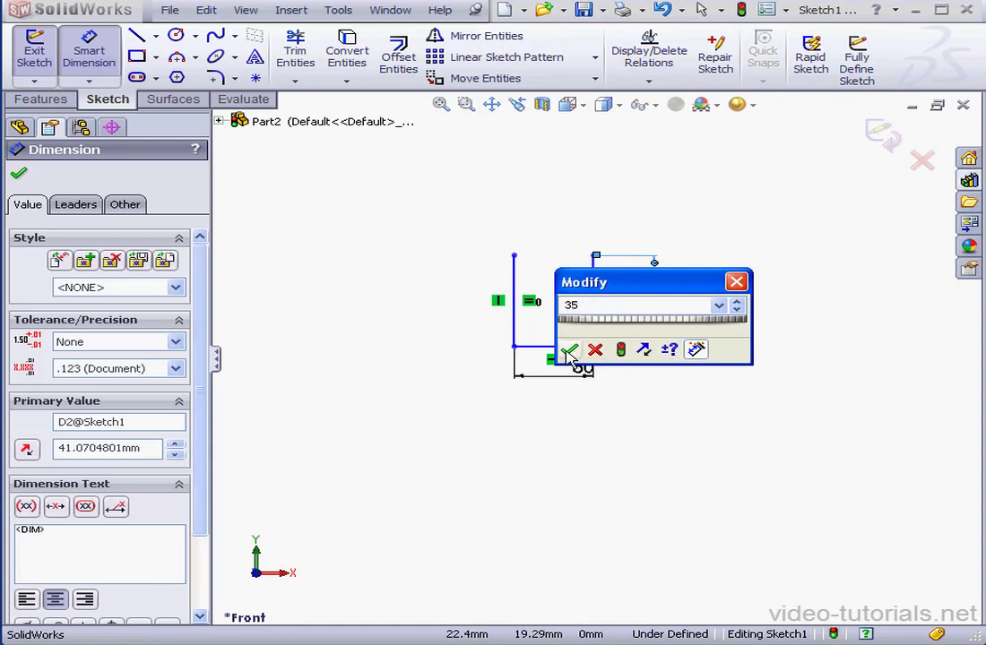
click(569, 350)
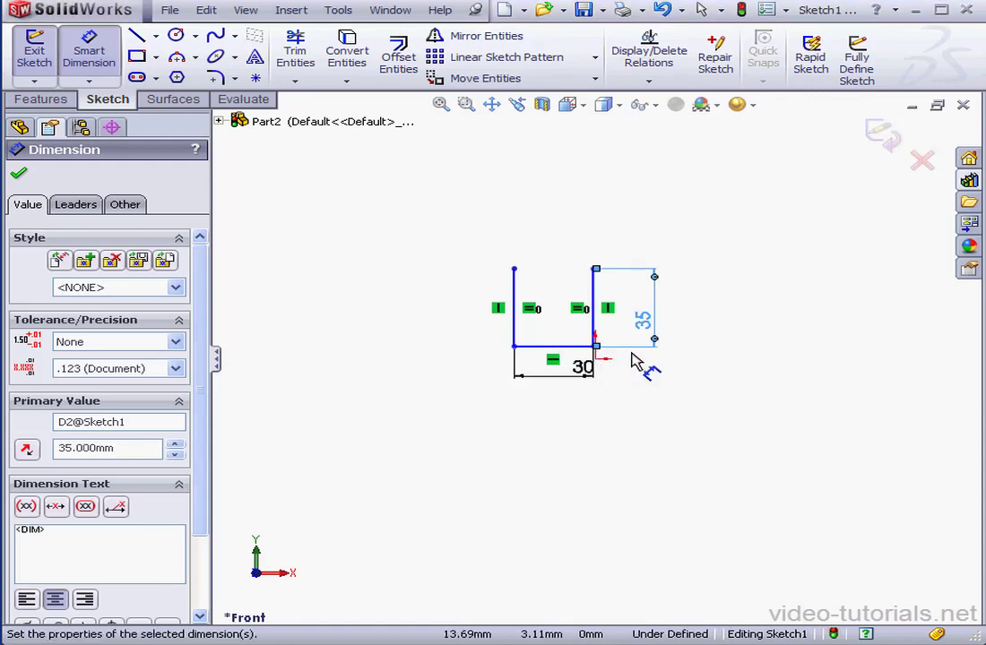
right_click(642, 371)
click(686, 374)
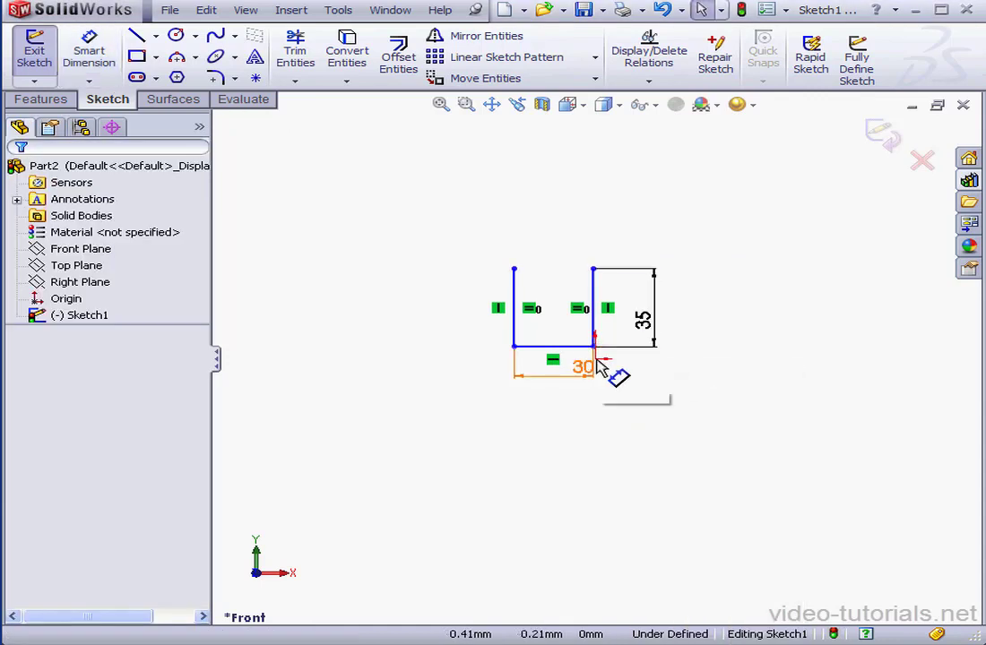
- Add a Midpoint relation placing the origin at the base line's midpoint
click(93, 302)
ctrl+click(561, 348)
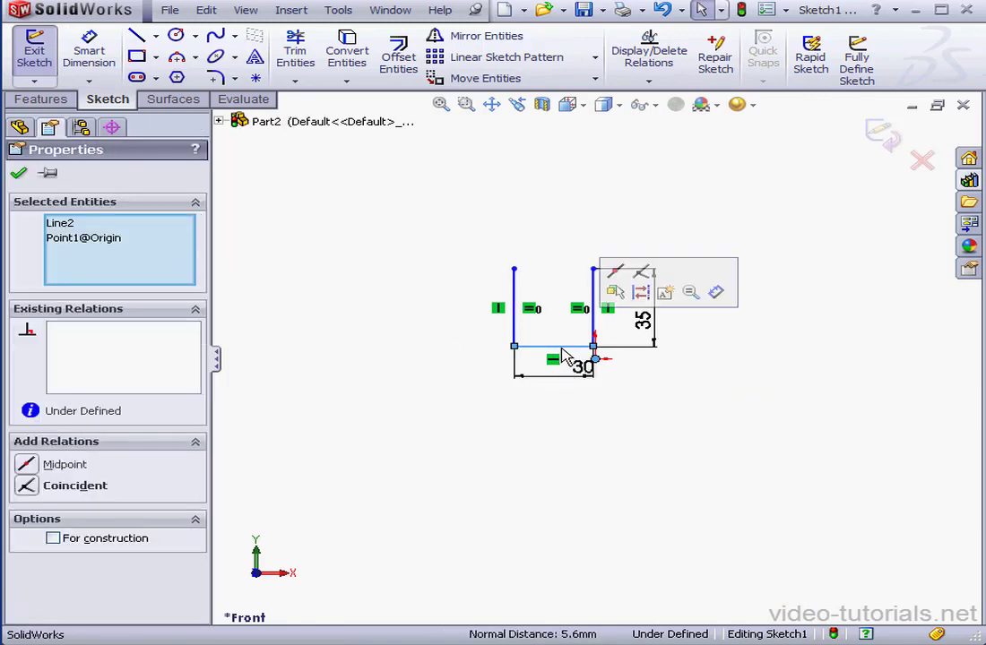
click(27, 464)
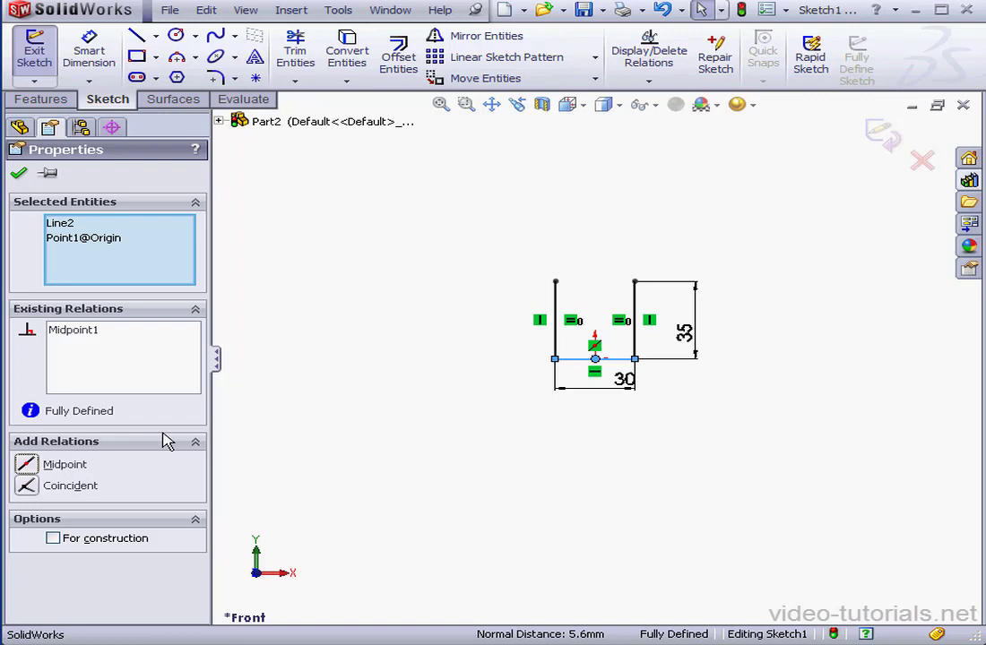
click(19, 176)
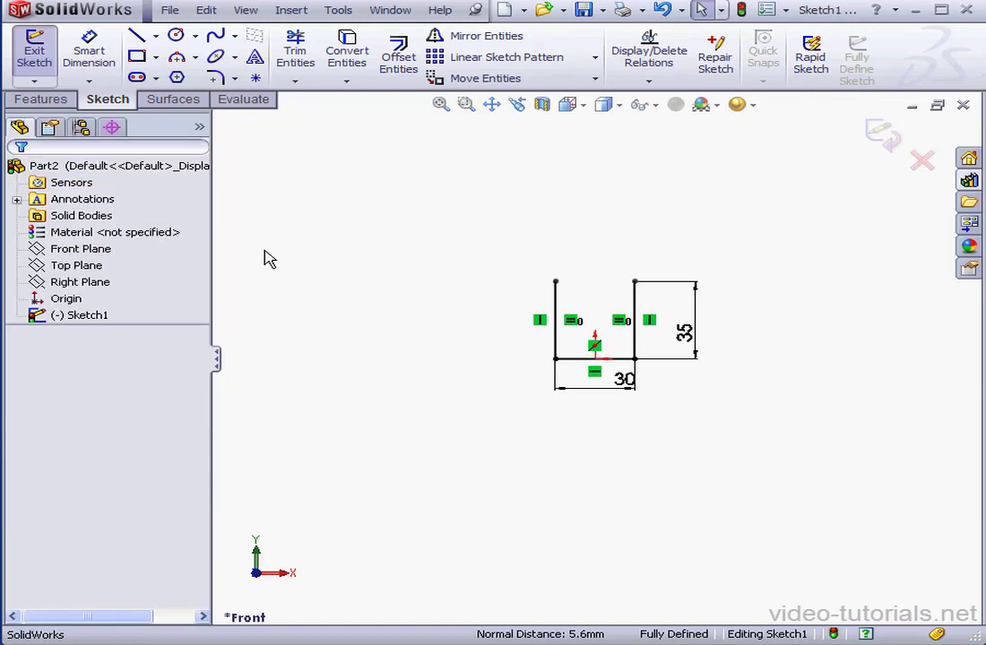
- Extrude the U sketch as a 5 mm thin feature, Mid Plane, 20 mm deep
click(881, 136)
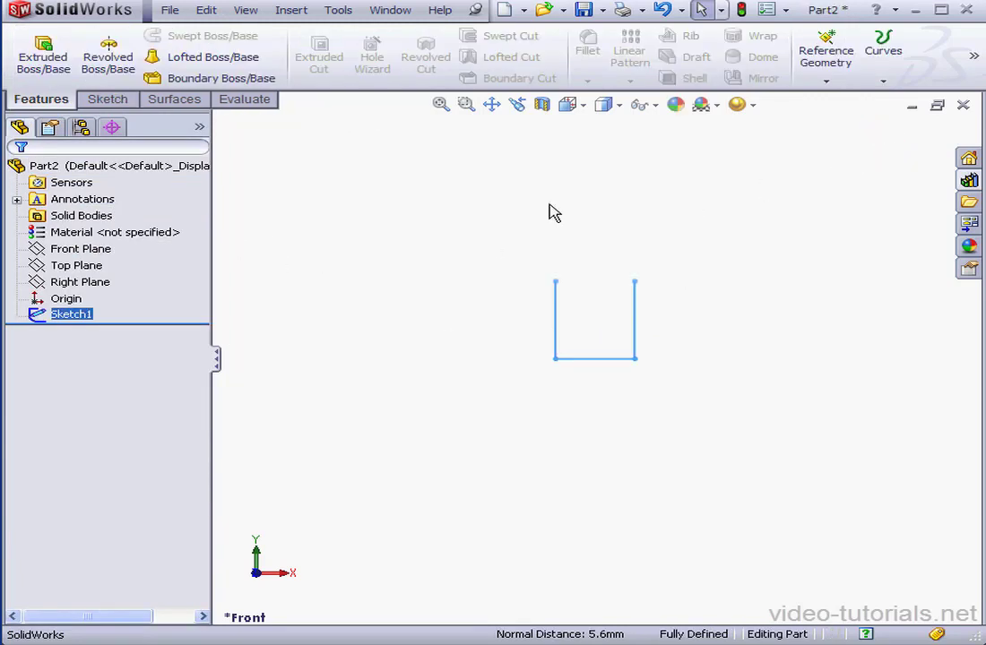
click(43, 56)
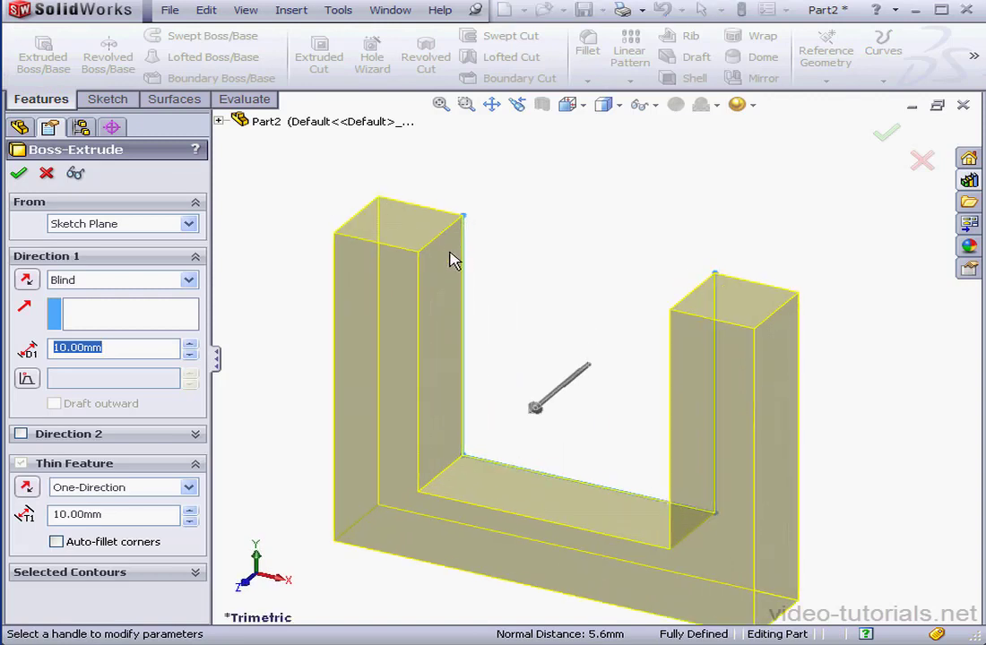
drag(168, 519, 47, 517)
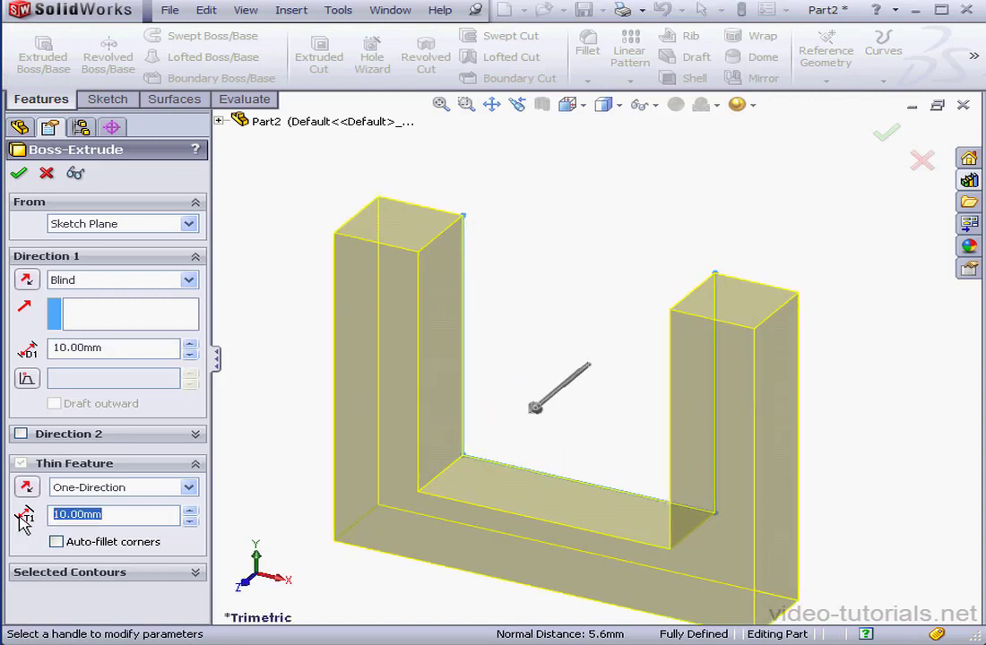
text(5)
click(188, 279)
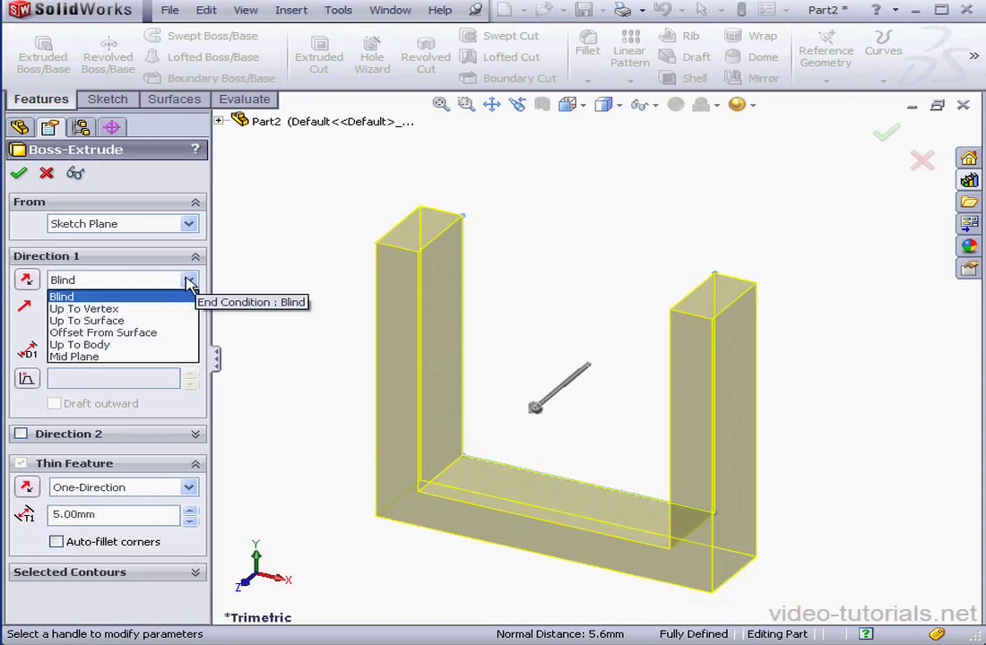
click(122, 355)
click(191, 341)
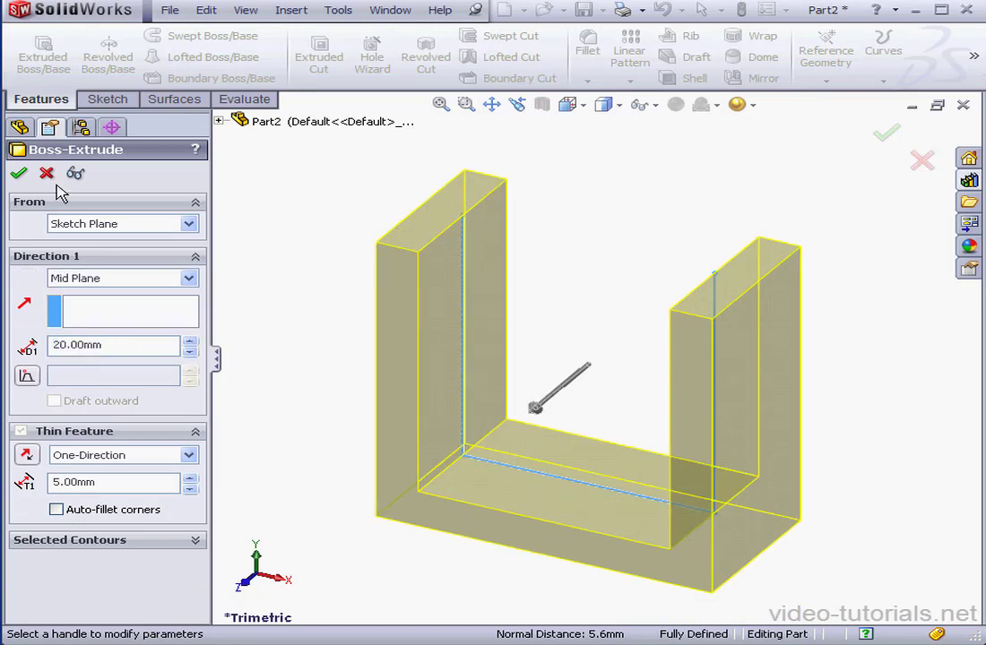
click(19, 174)
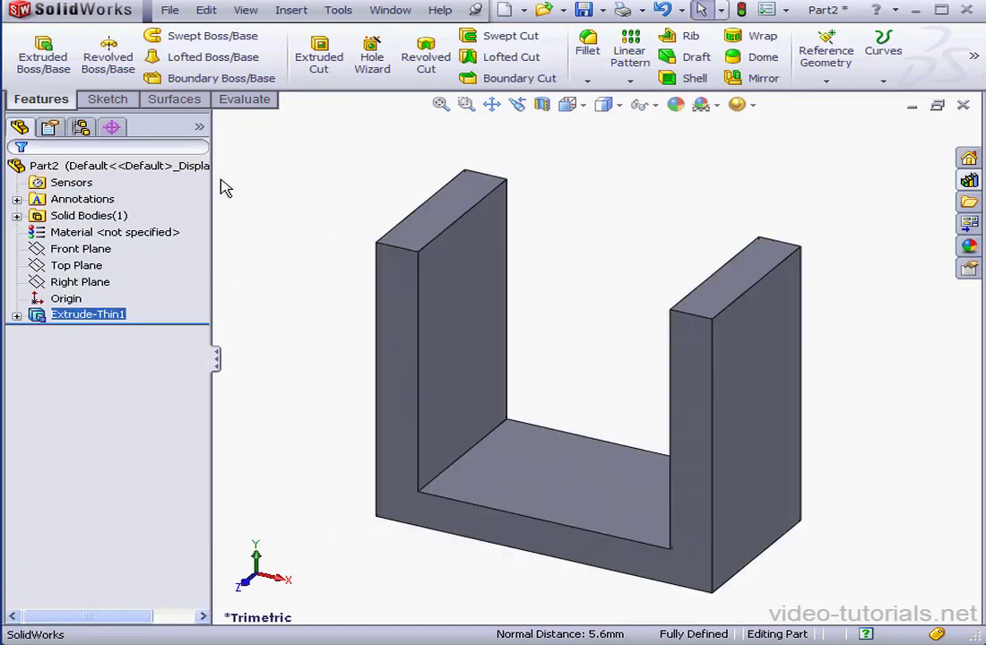
- On the right wall's outer face, sketch a top-edge line closed by an arc back to its start
right_click(769, 351)
click(806, 324)
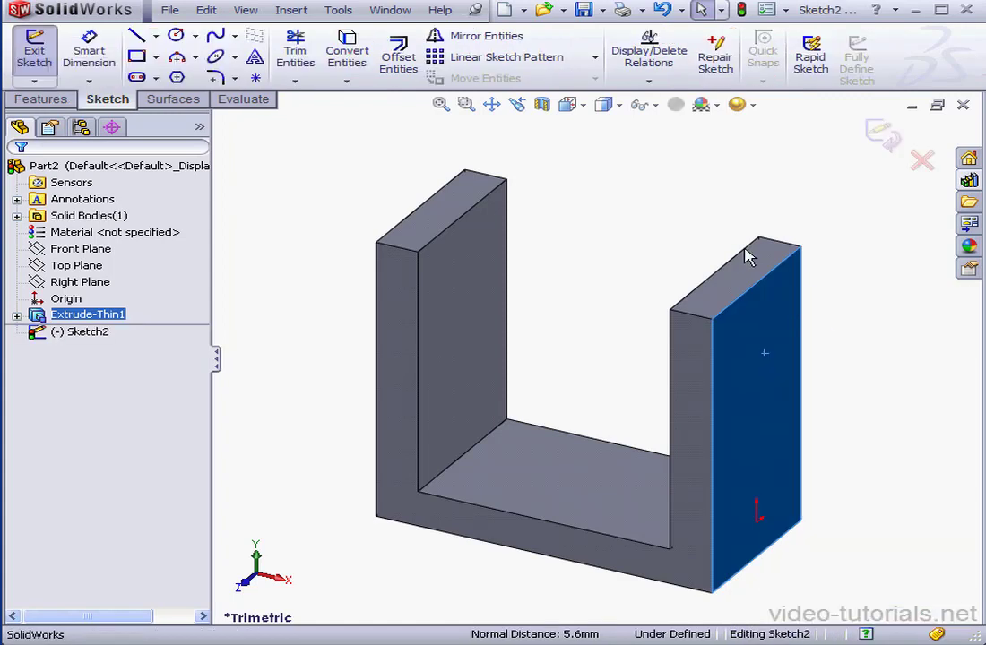
click(136, 36)
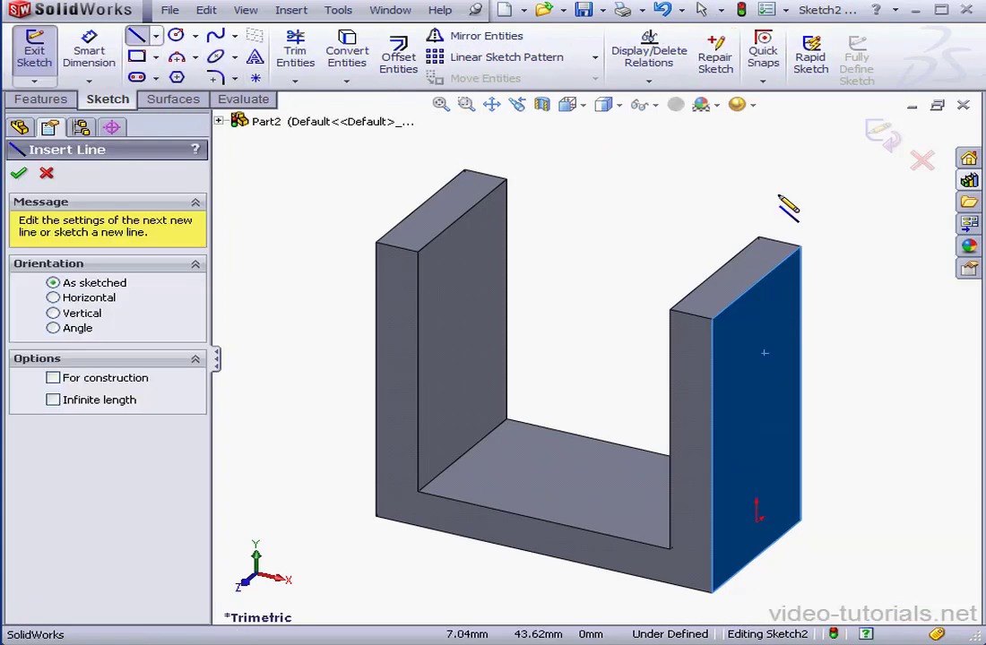
click(800, 248)
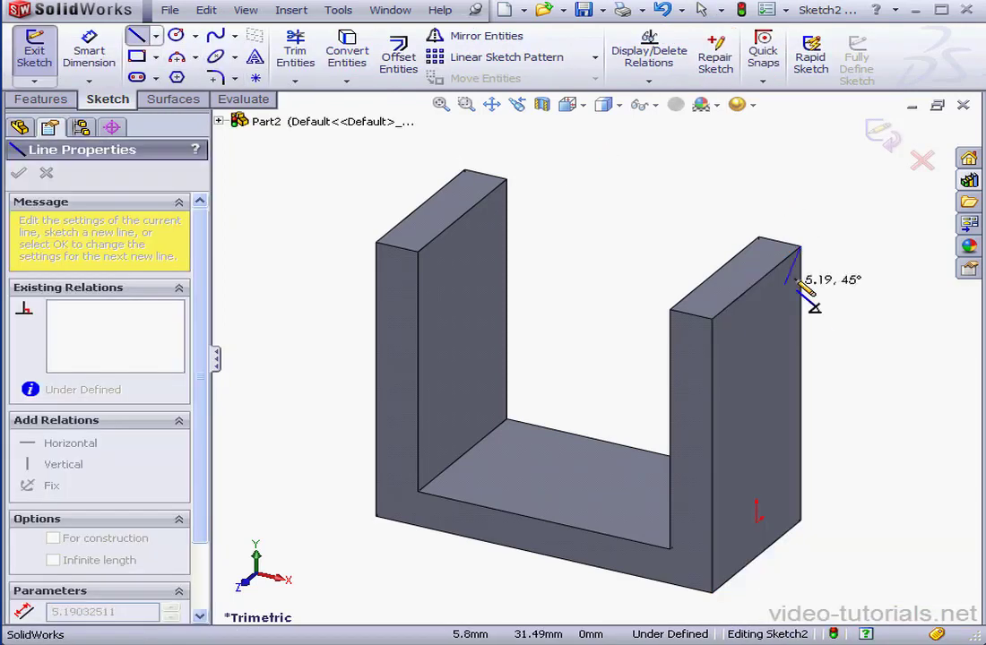
click(712, 320)
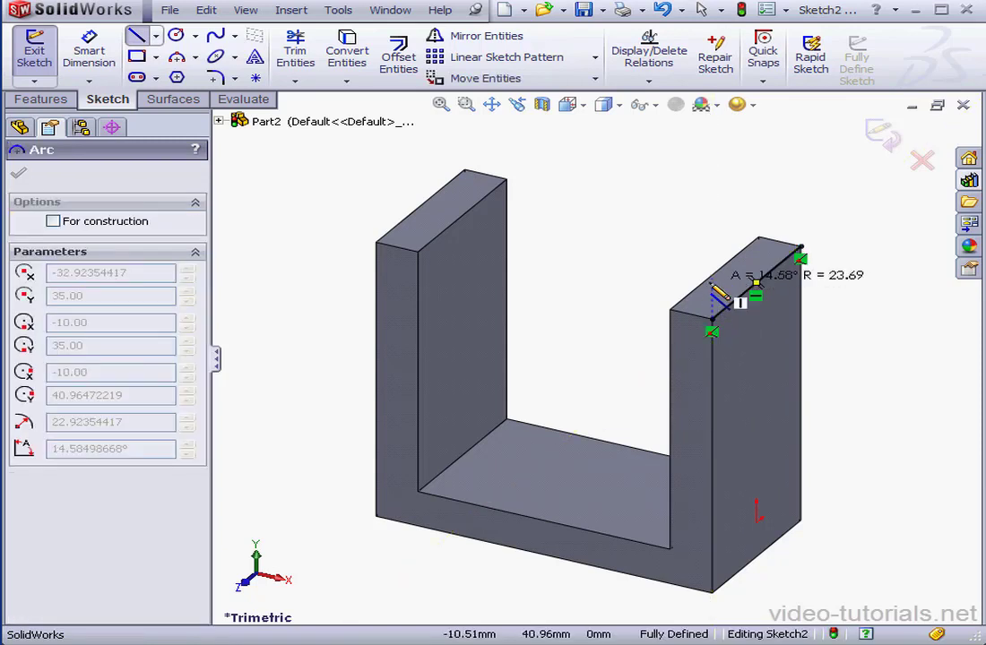
click(800, 249)
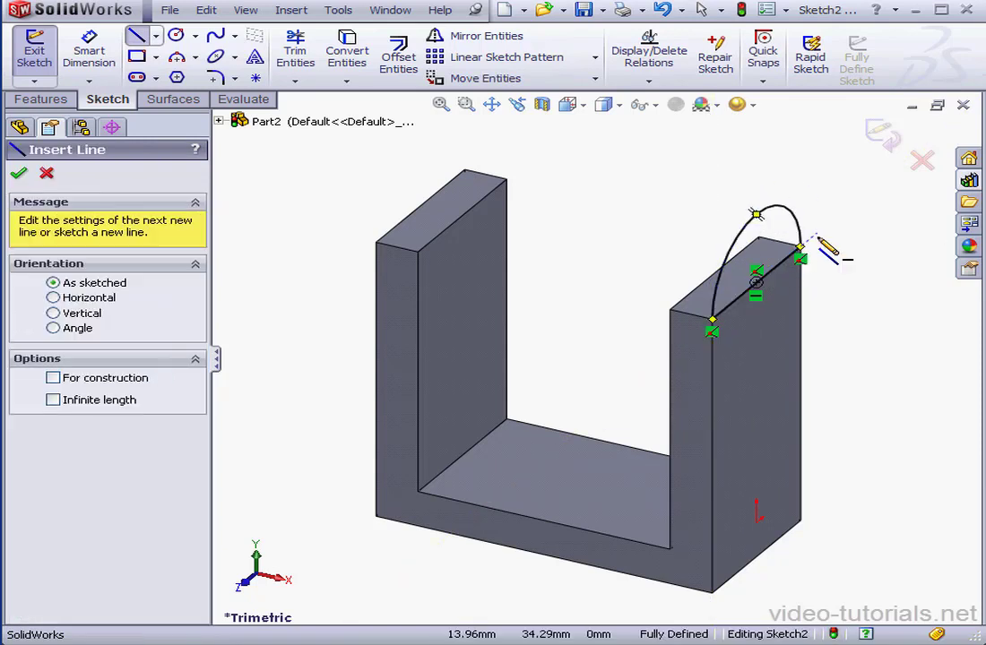
right_click(822, 225)
click(865, 237)
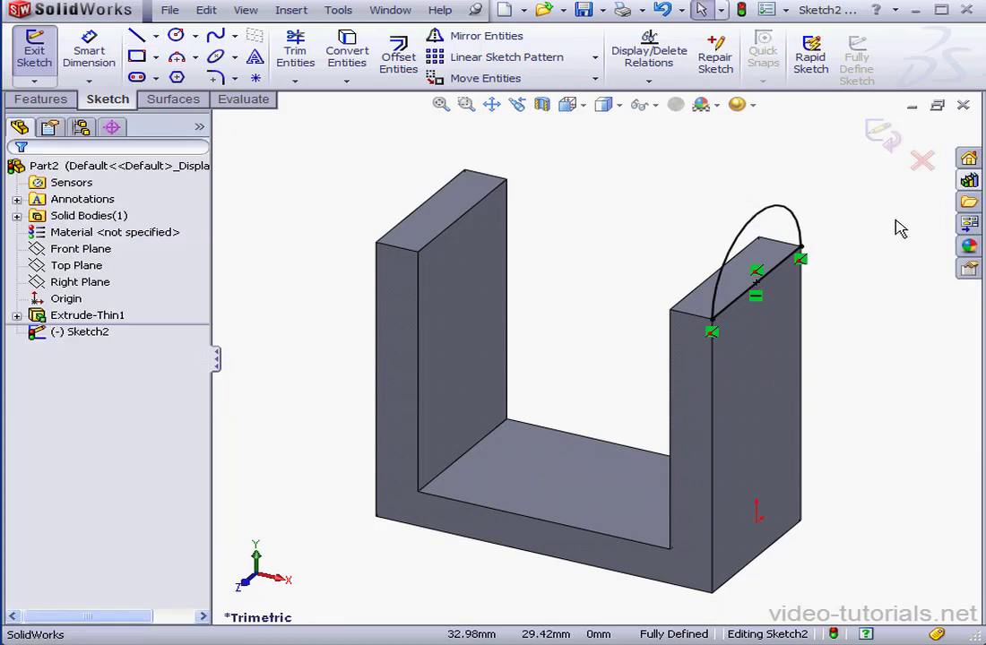
click(882, 133)
- Extrude the semicircular profile 5 mm in the reversed direction to form the rounded cap
click(43, 56)
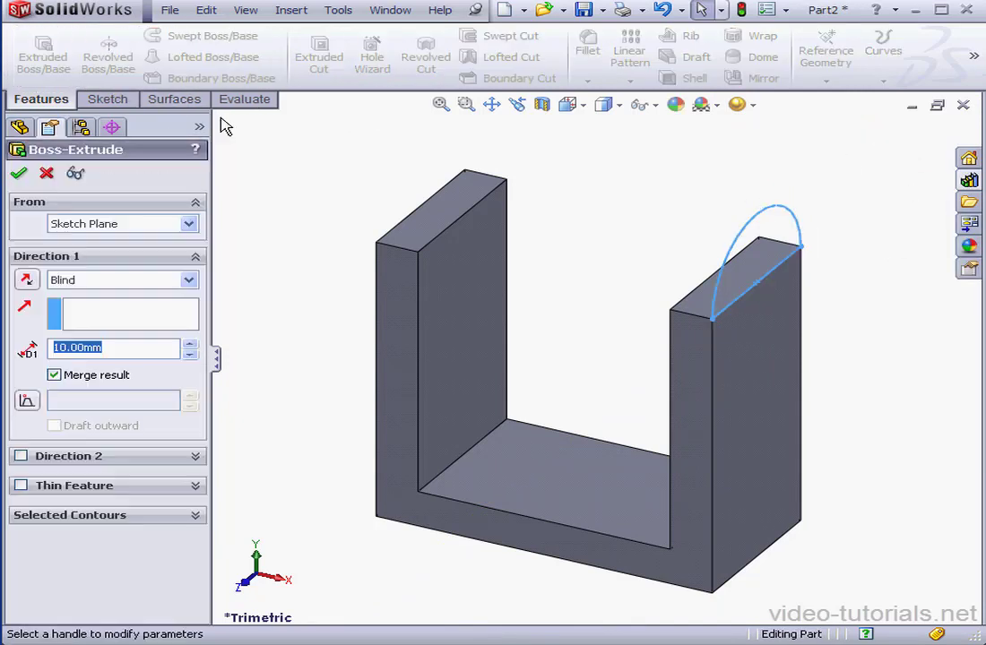
click(27, 282)
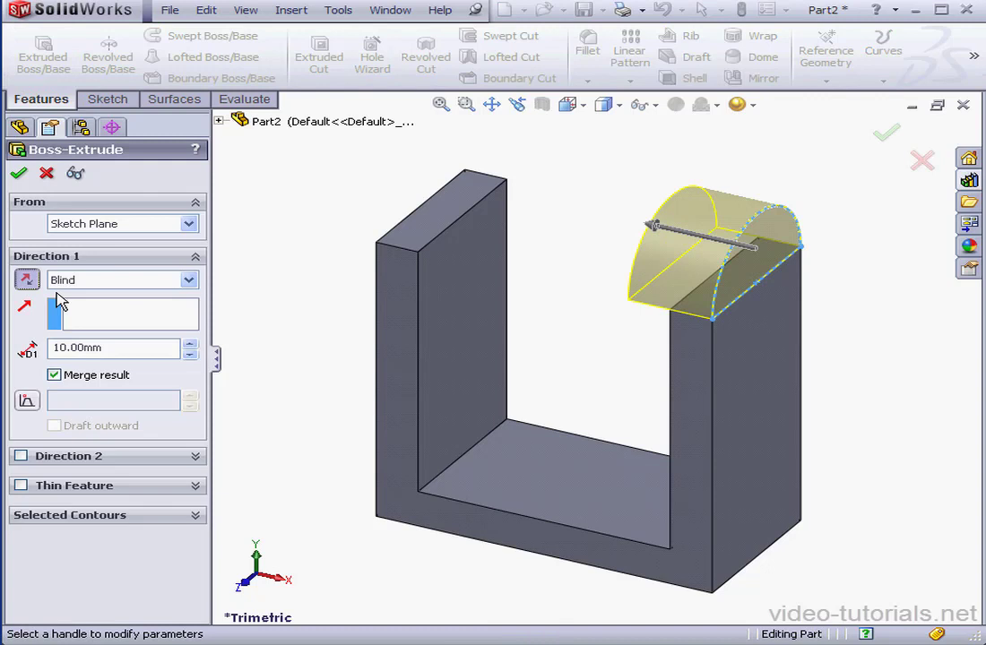
drag(104, 347, 62, 347)
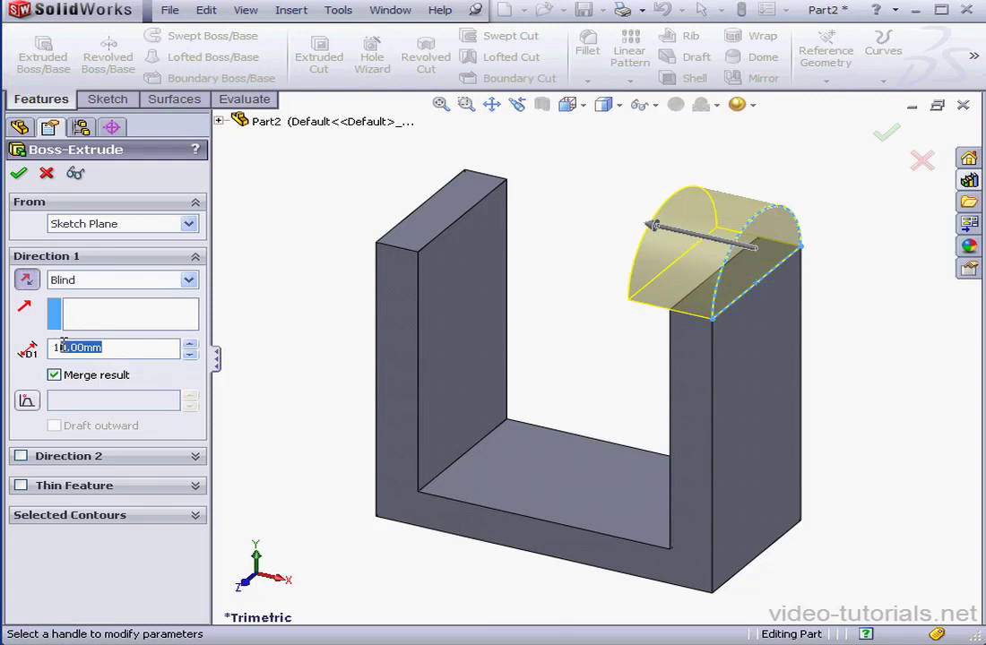
text(5)
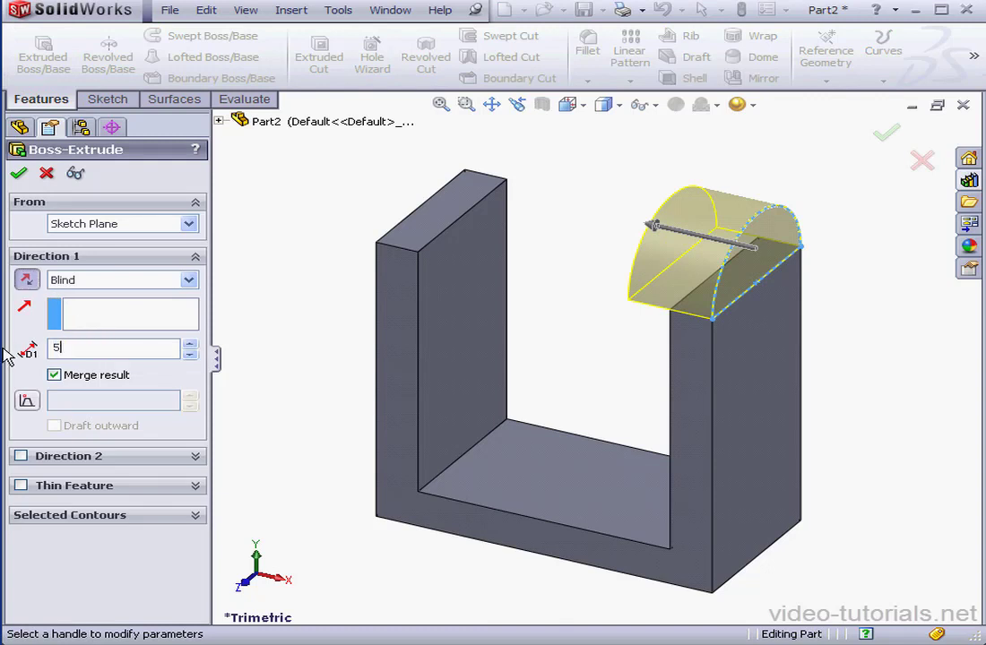
click(20, 175)
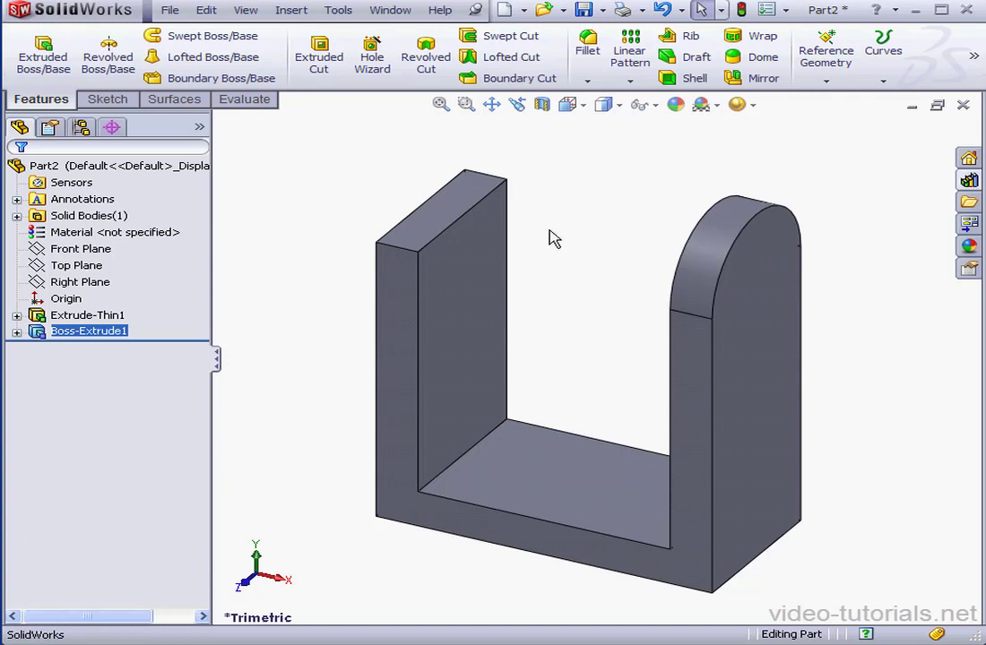
- Mirror Boss-Extrude1 about the Right Plane onto the left arm
click(764, 79)
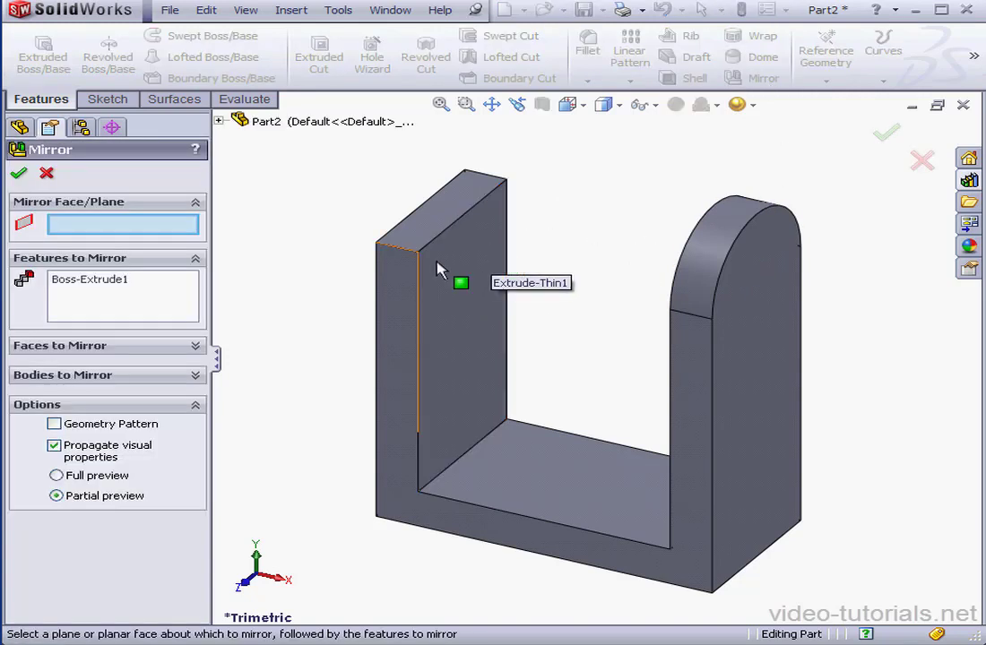
click(219, 121)
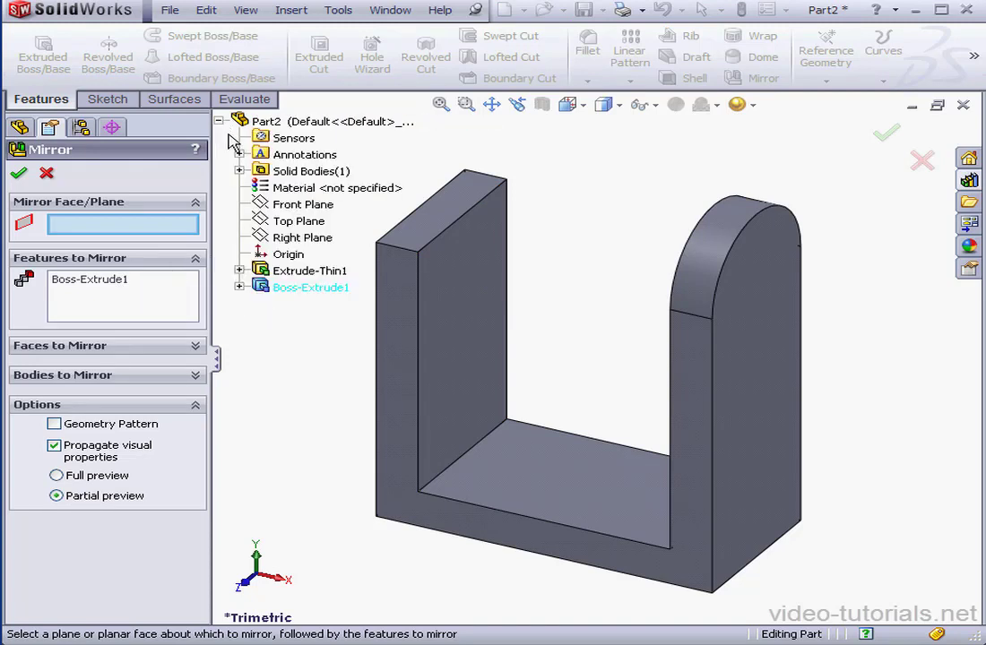
click(296, 240)
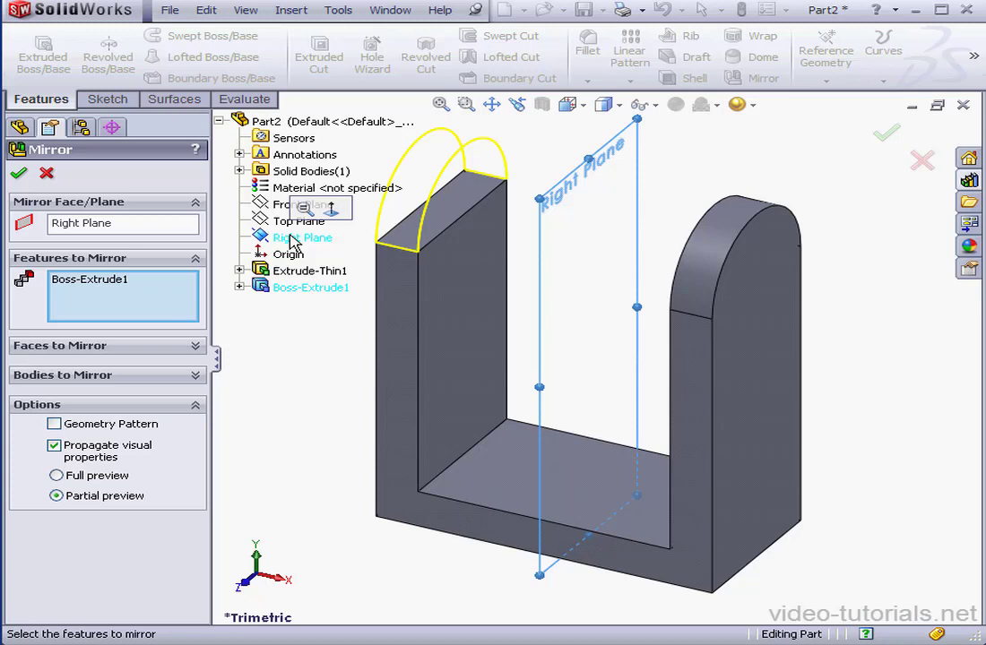
click(18, 173)
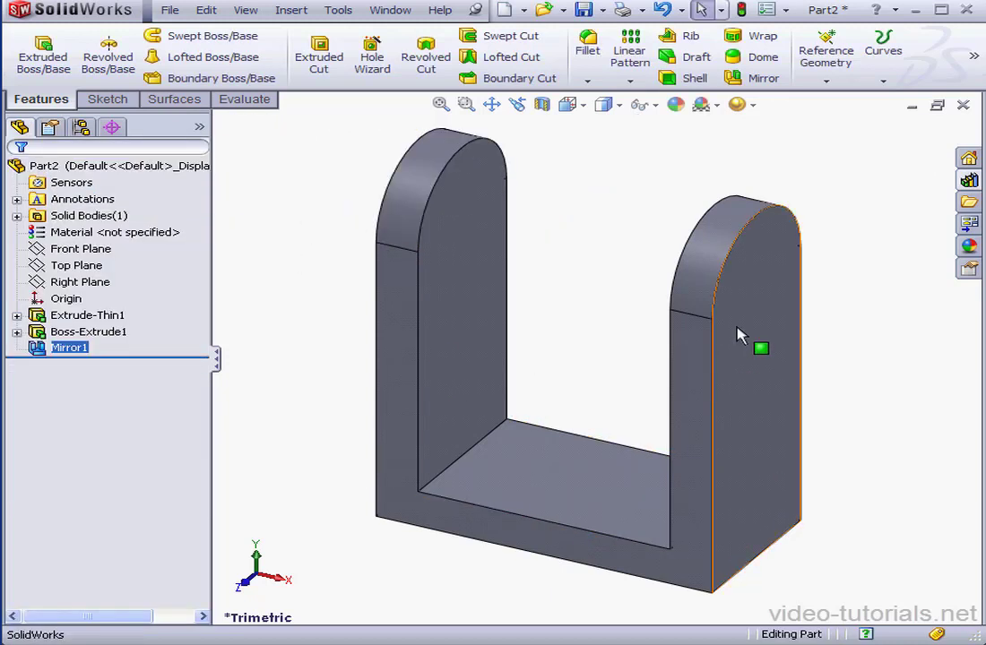
- Sketch a 5 mm diameter circle at the arc centre on the right arm's end face
click(746, 305)
right_click(749, 300)
click(785, 263)
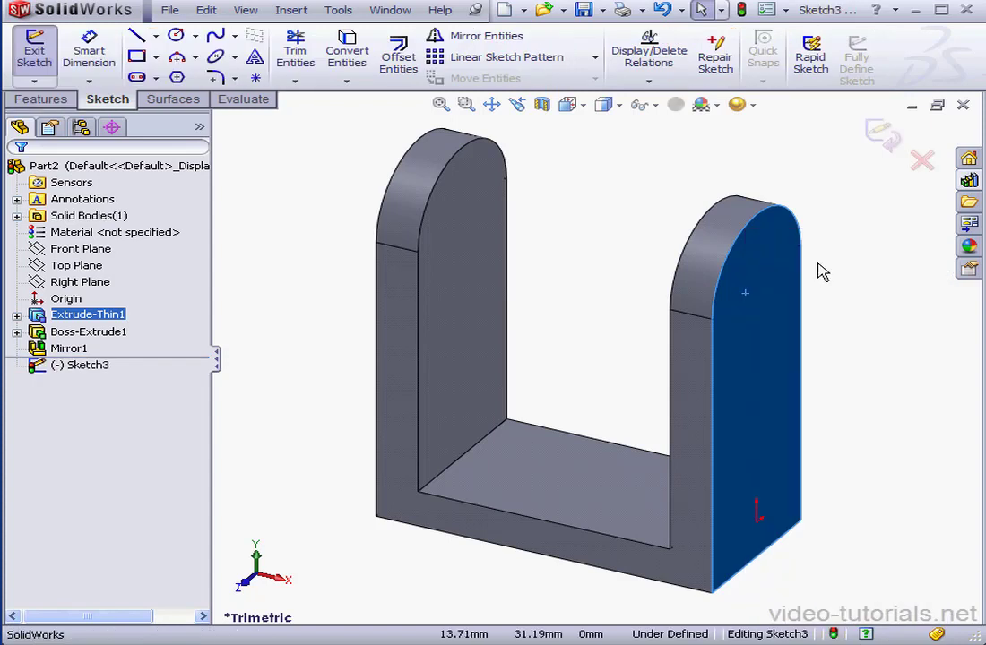
click(176, 38)
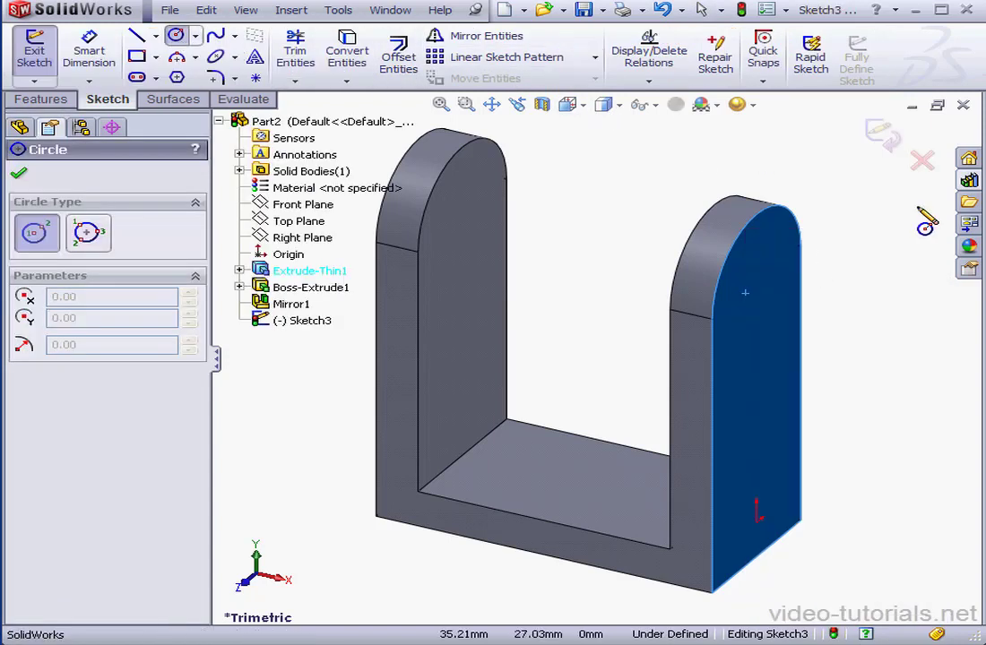
click(756, 282)
click(782, 313)
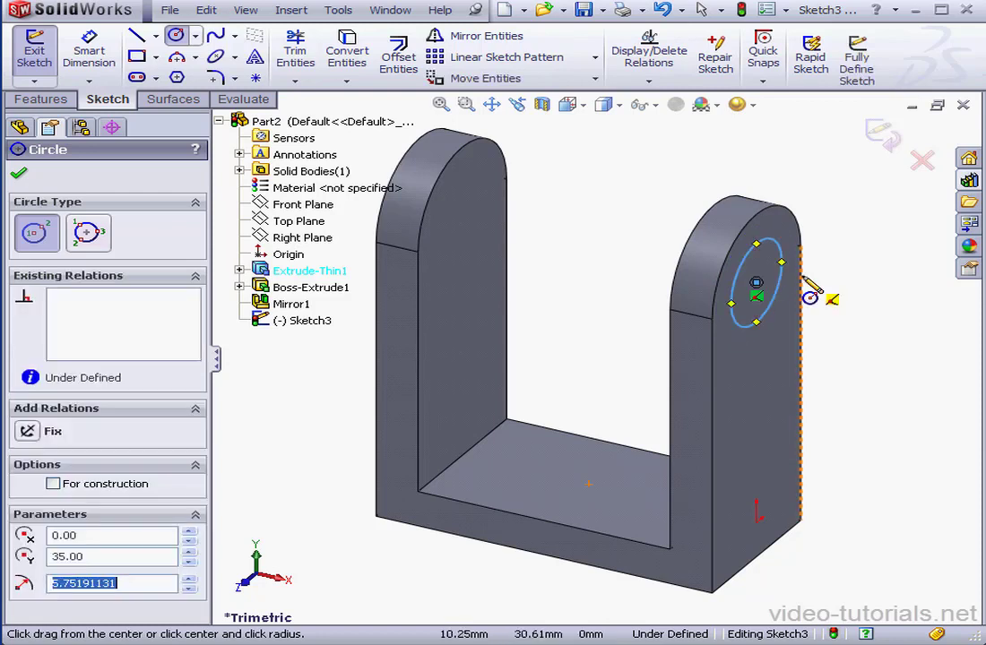
click(89, 50)
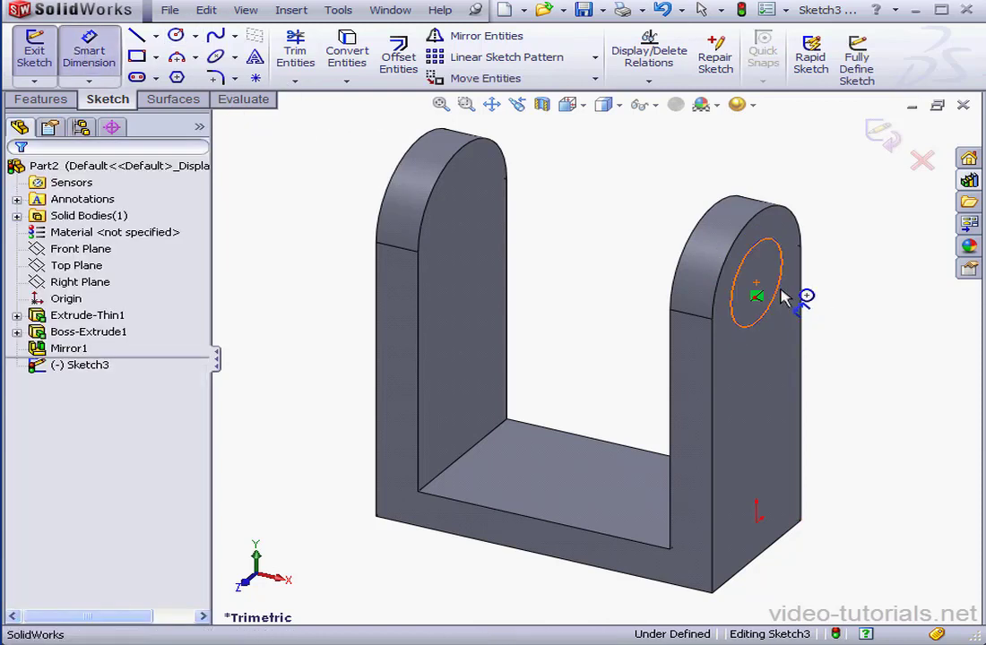
click(791, 296)
click(869, 278)
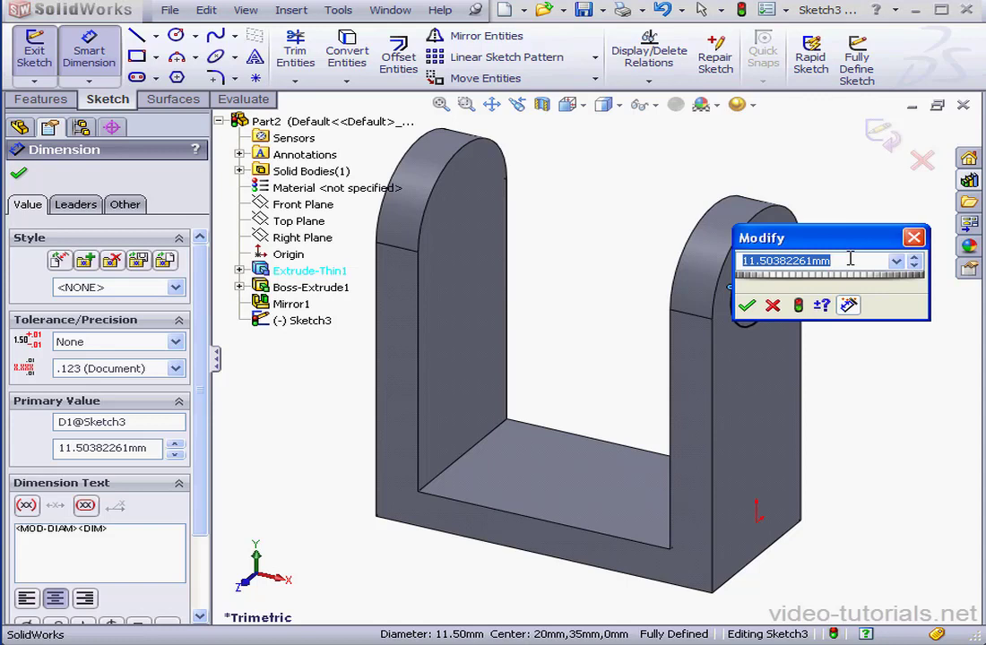
text(5)
click(745, 307)
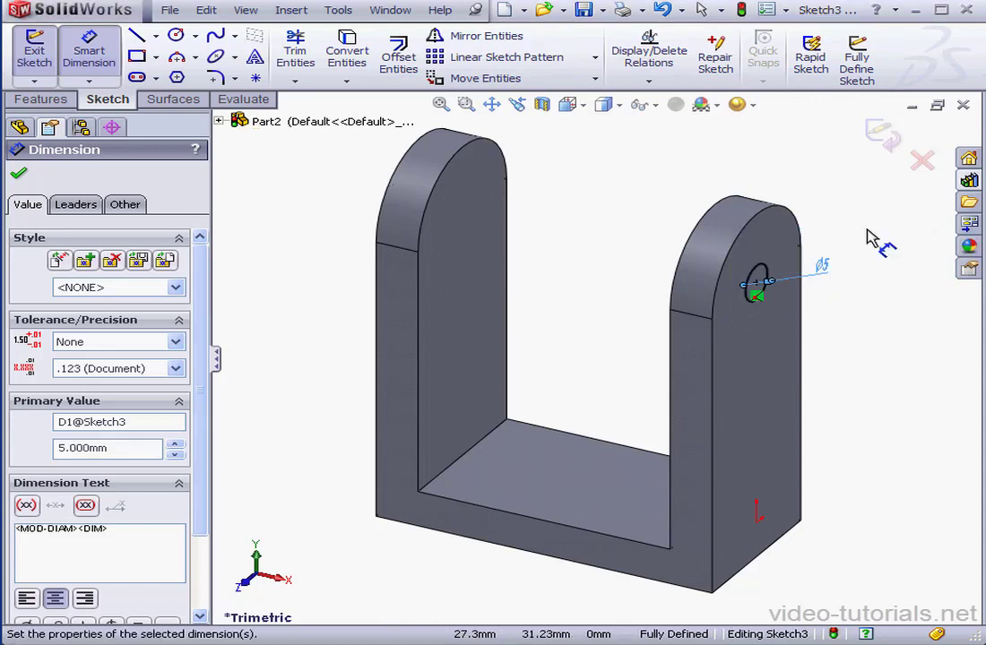
click(885, 134)
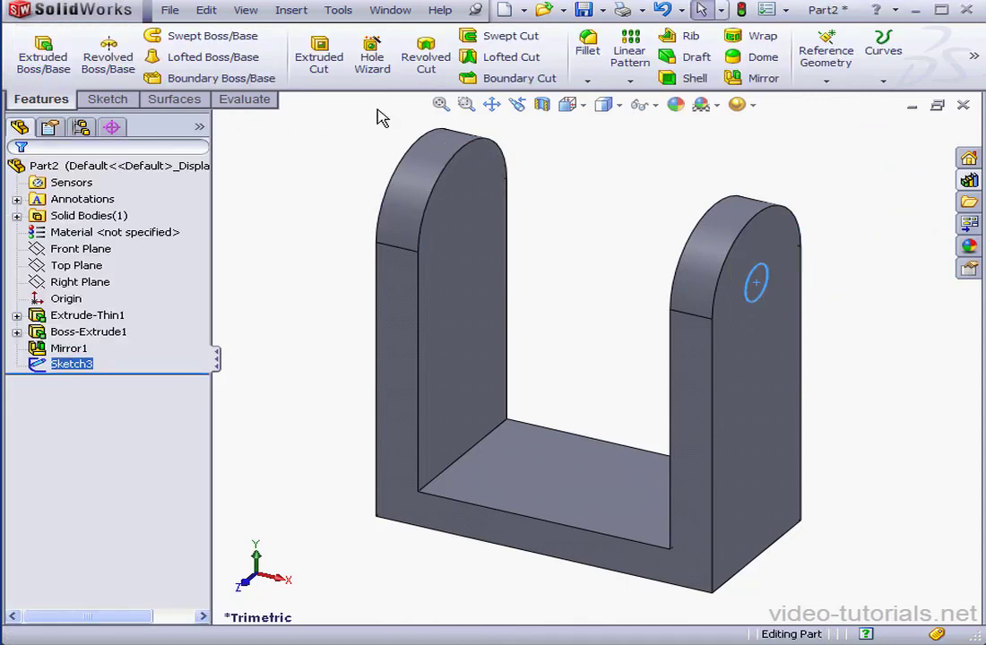
- Cut the circle with an Extruded Cut set to Through All
click(319, 52)
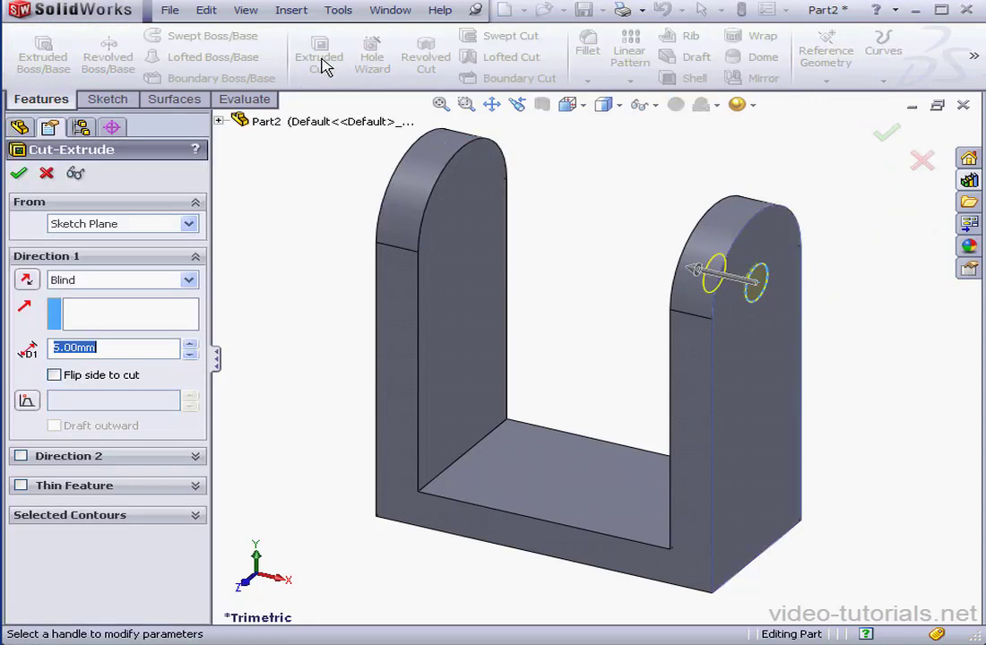
click(190, 280)
click(154, 310)
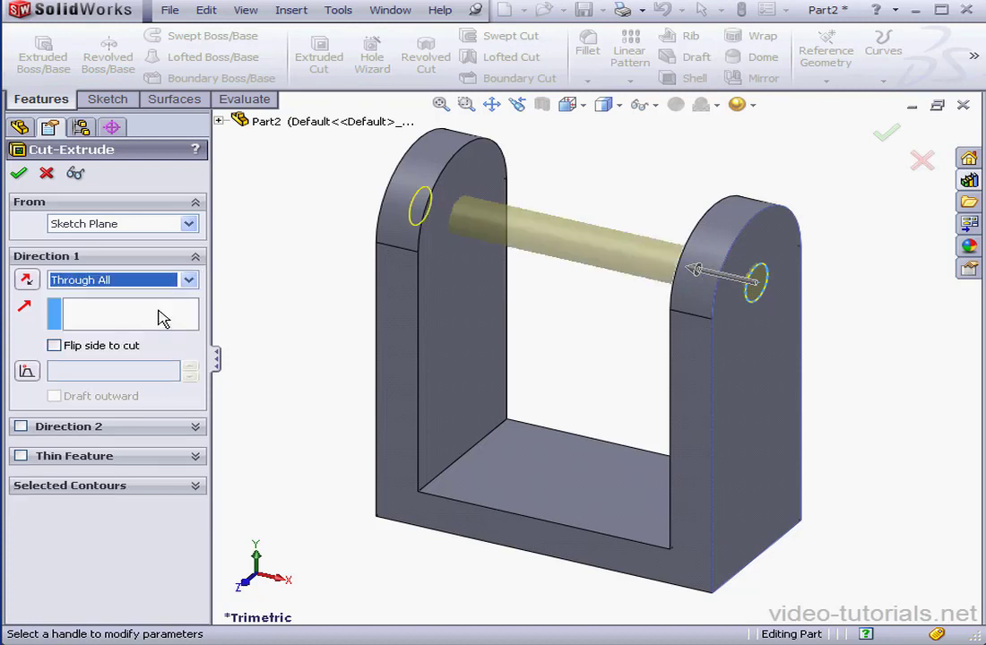
click(18, 175)
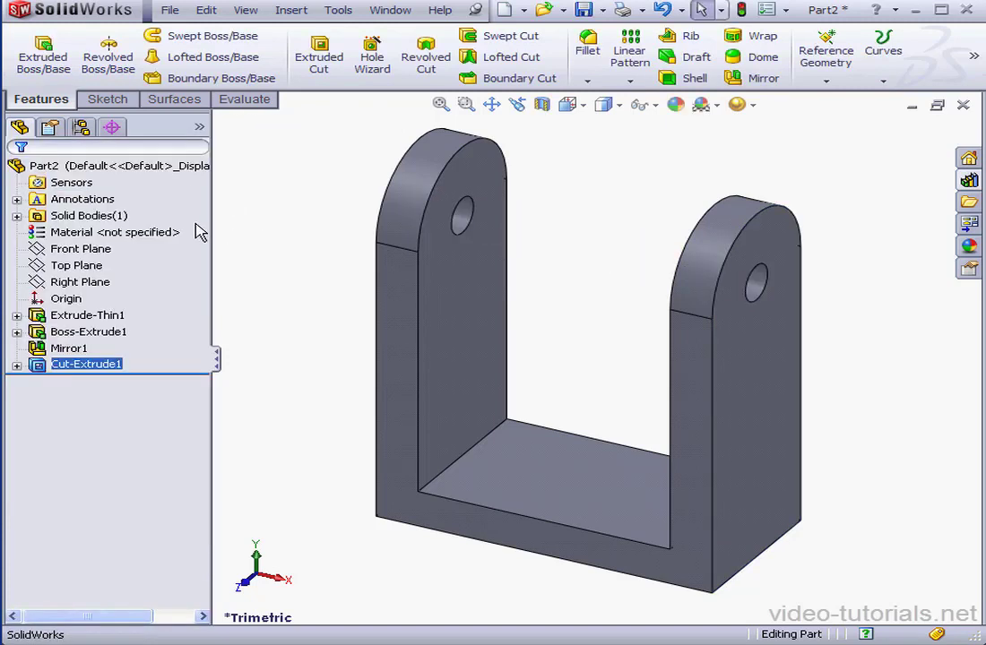
- Sketch a circle at the origin on the base's top face and dimension it 14 mm
right_click(581, 478)
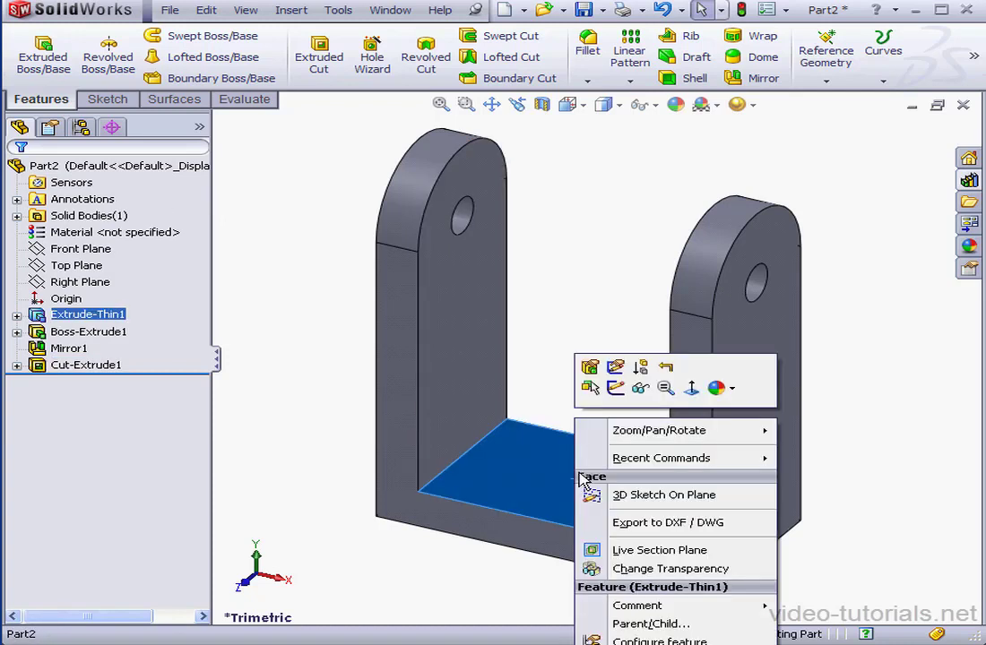
click(615, 388)
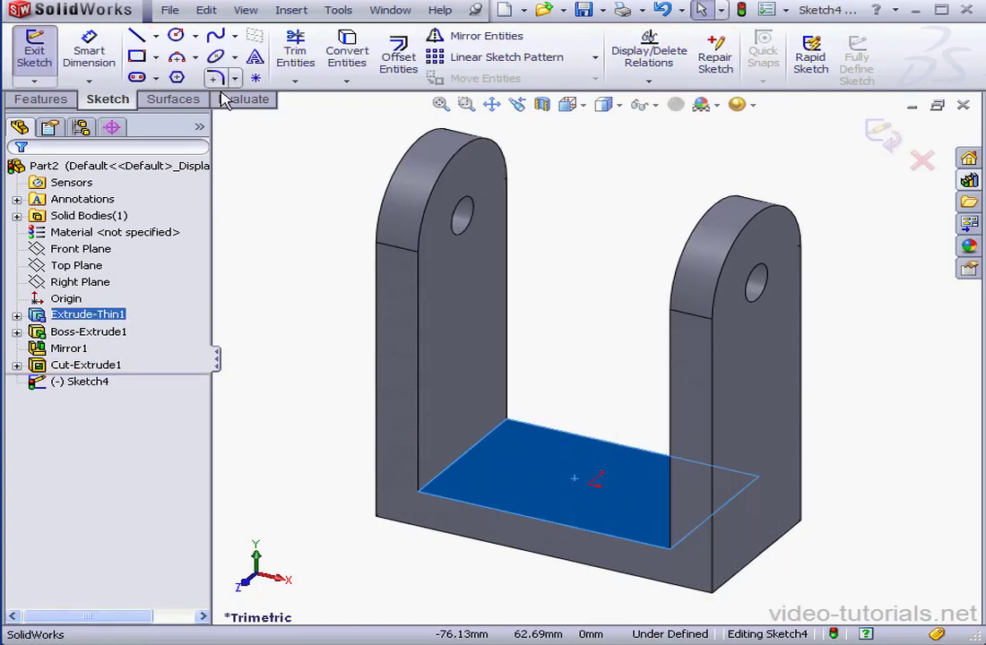
click(176, 35)
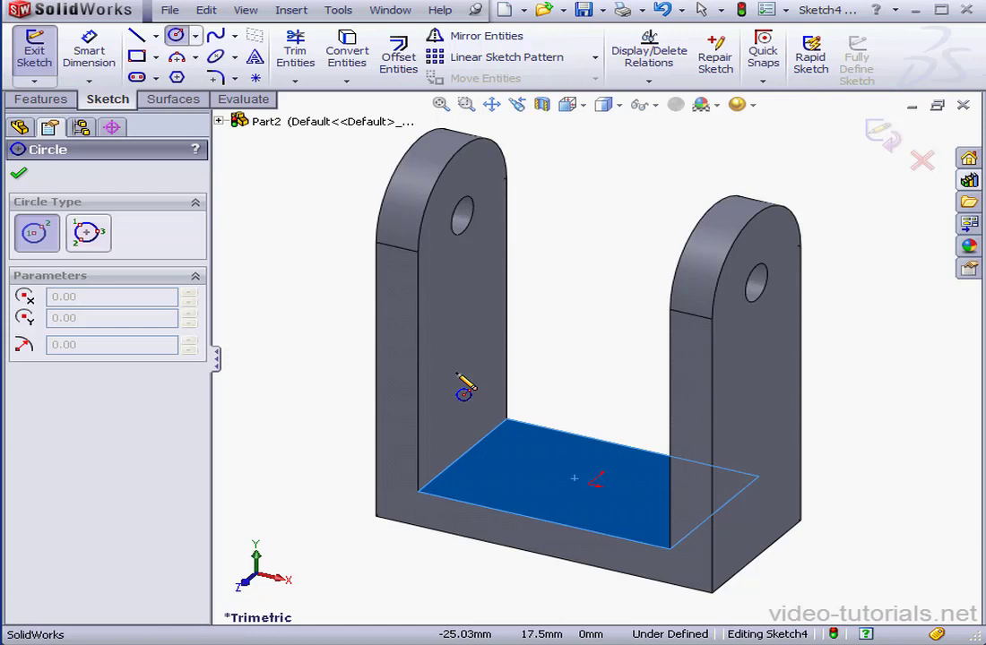
click(588, 484)
click(636, 494)
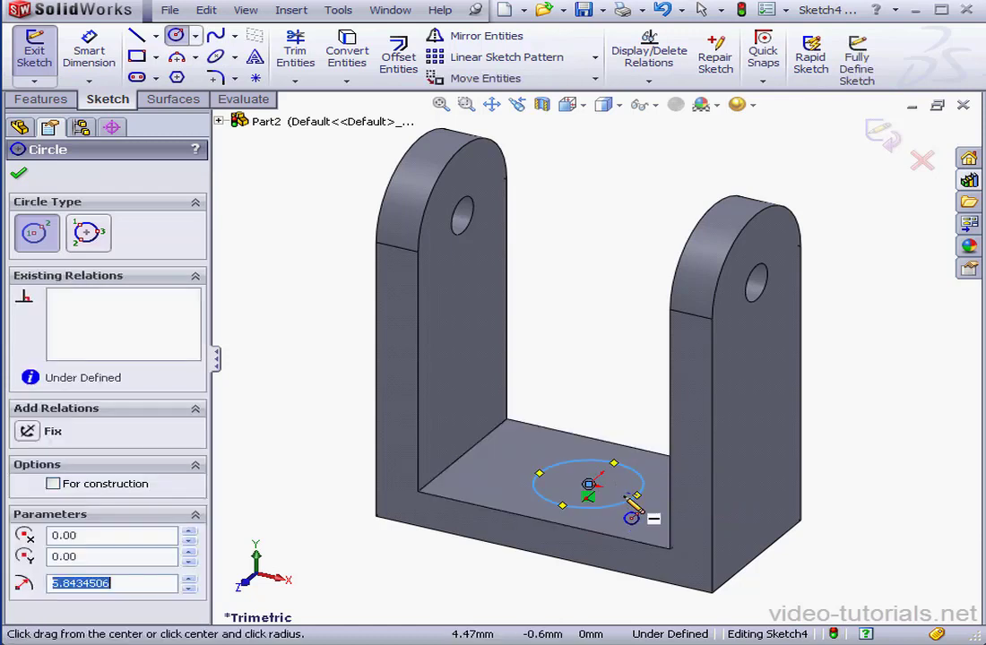
click(90, 52)
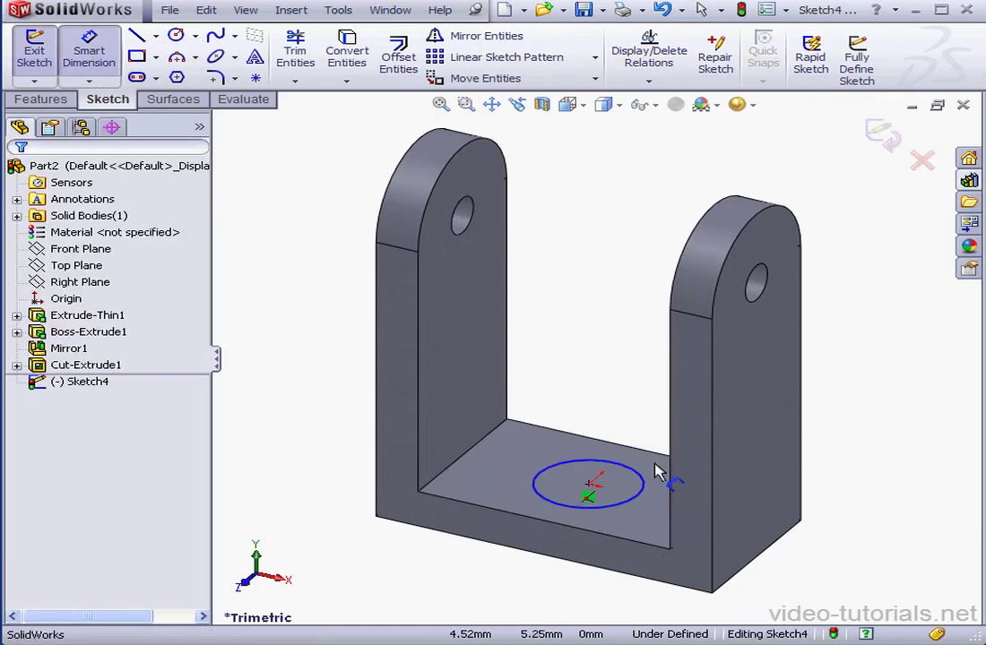
click(627, 509)
click(627, 527)
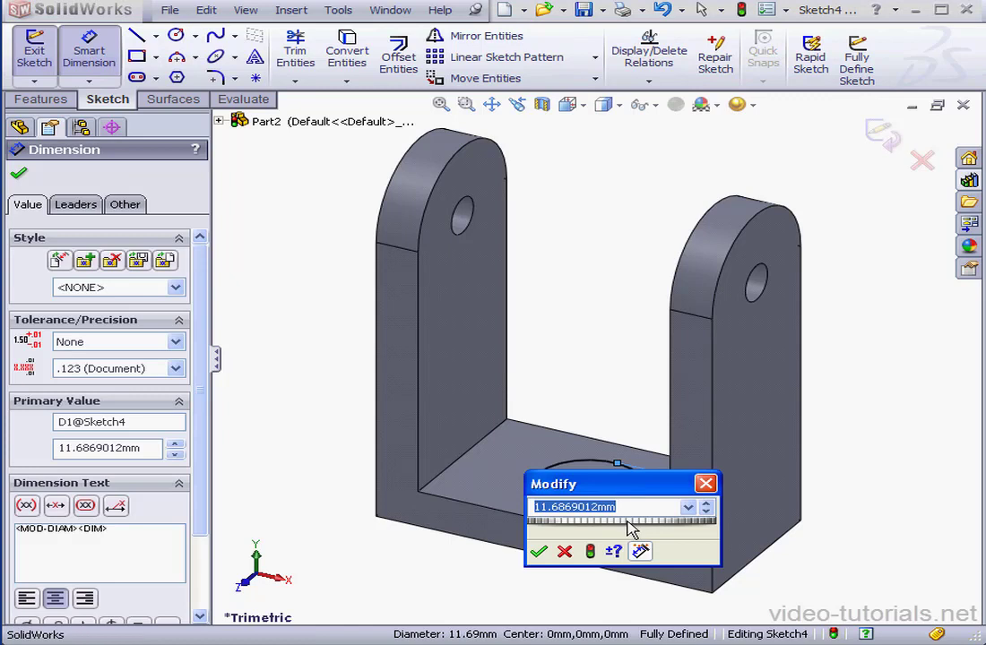
text(14)
click(539, 551)
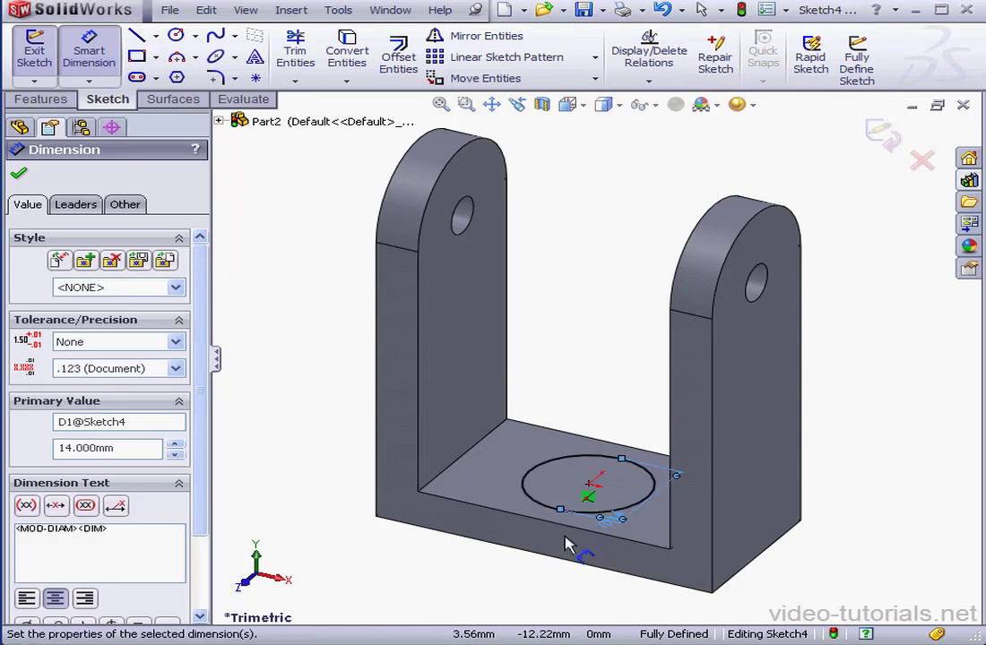
click(895, 148)
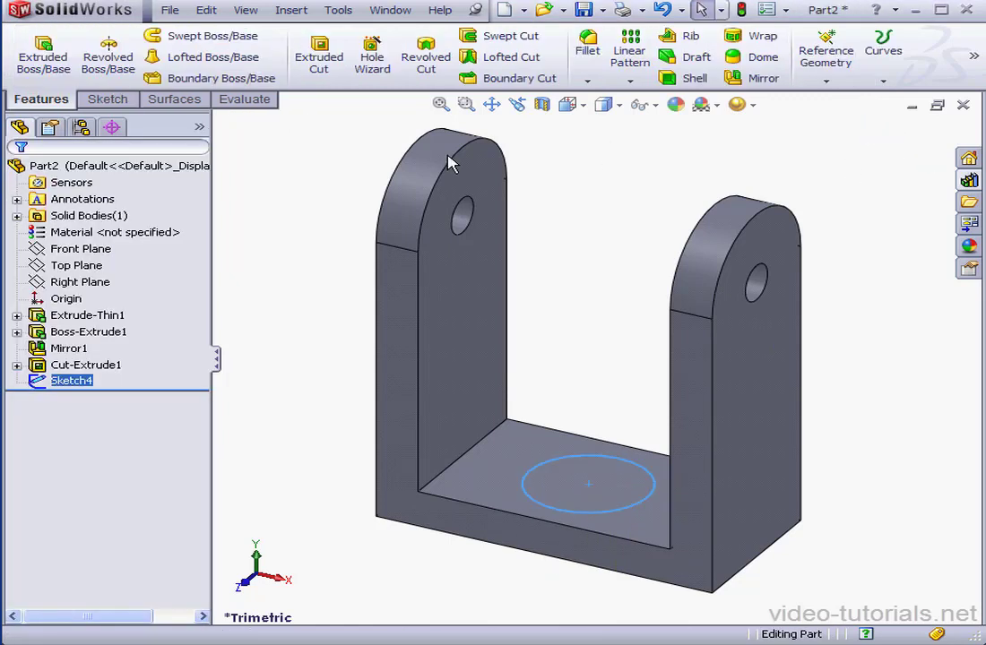
- Extrude the 14 mm circle 25 mm downward, reversed, to form the shaft
click(44, 55)
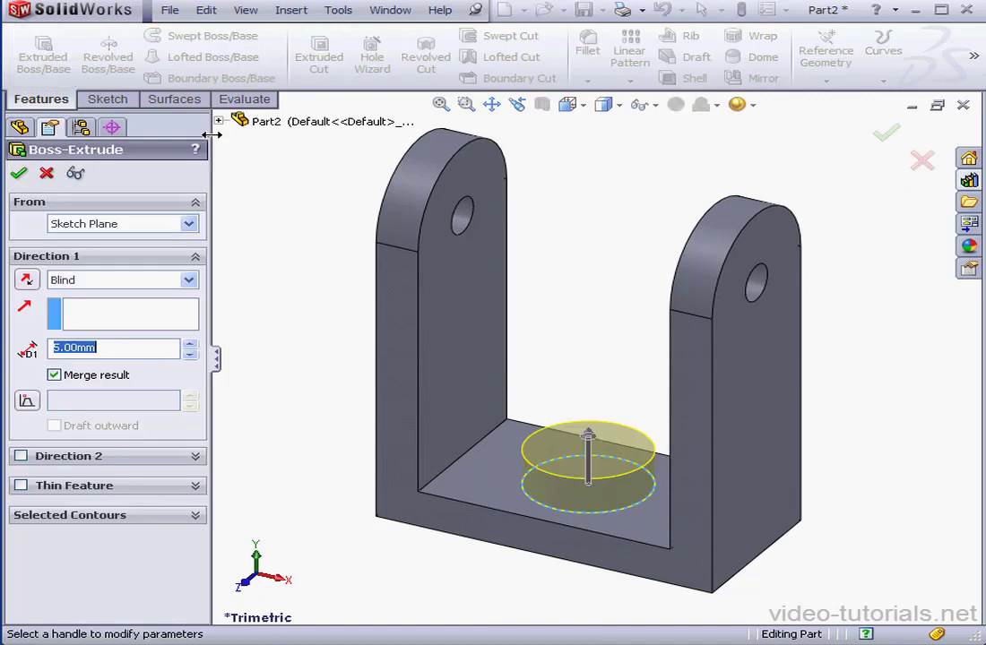
click(28, 280)
click(191, 346)
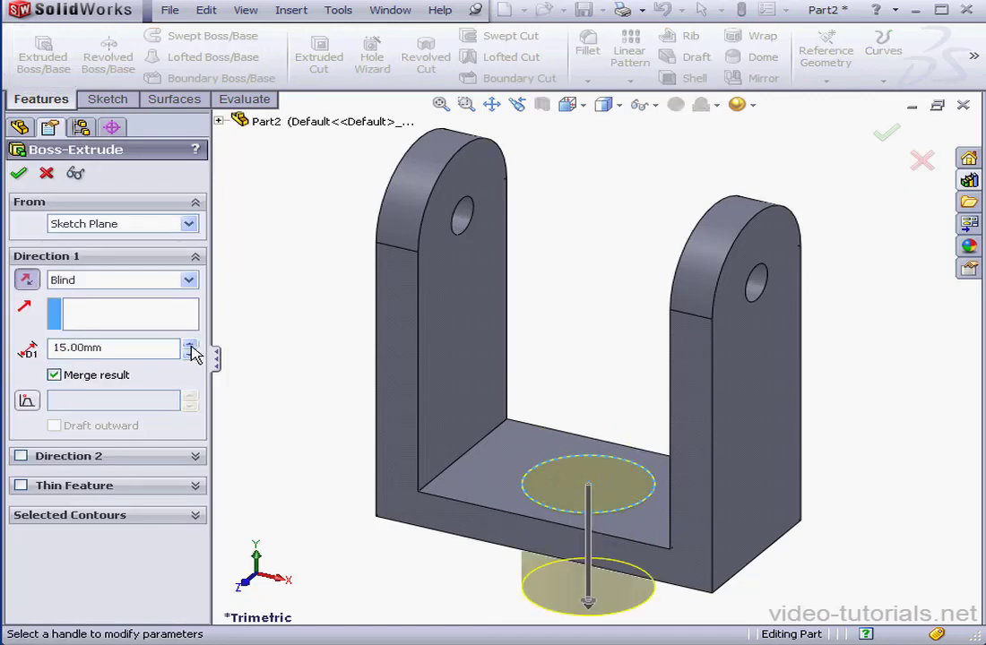
click(191, 347)
click(19, 173)
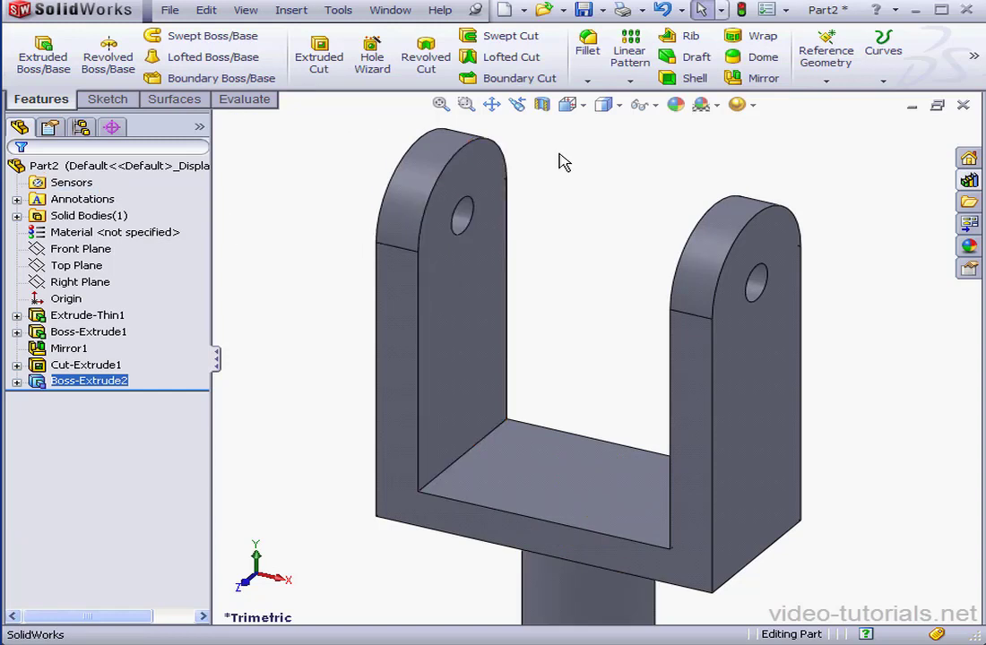
- Save the part as B and start a new document
click(585, 9)
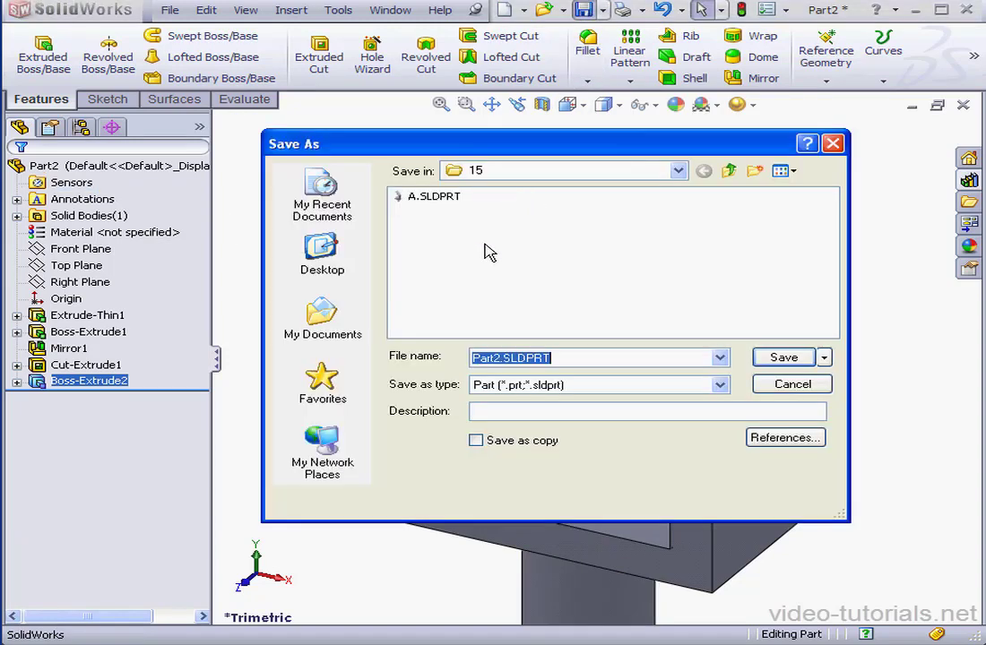
text(B)
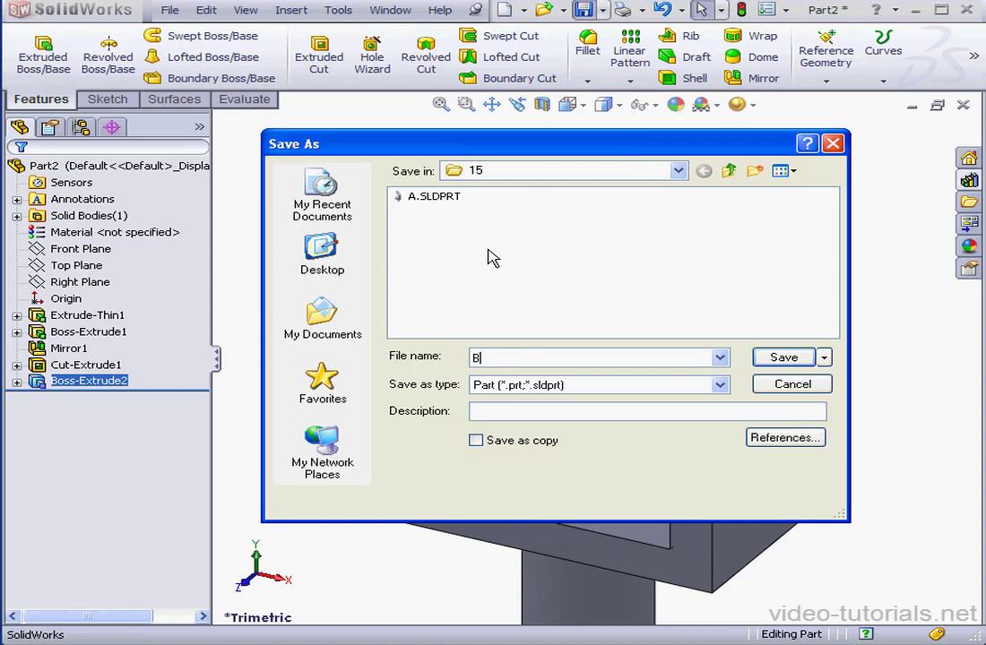
click(785, 359)
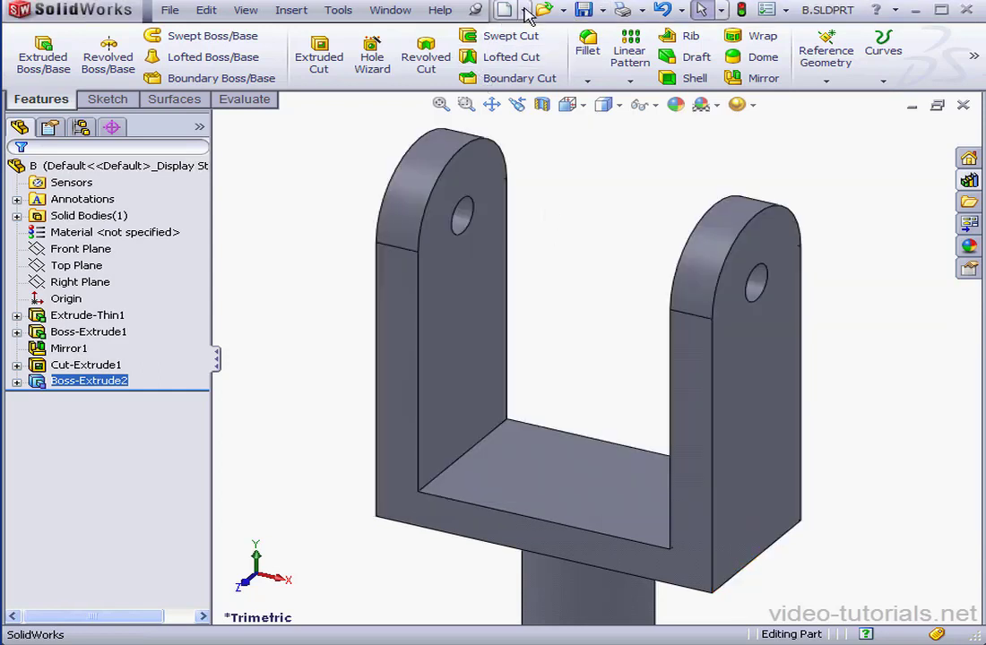
click(526, 11)
- Create a new assembly and place part A at the origin as the first component
click(538, 28)
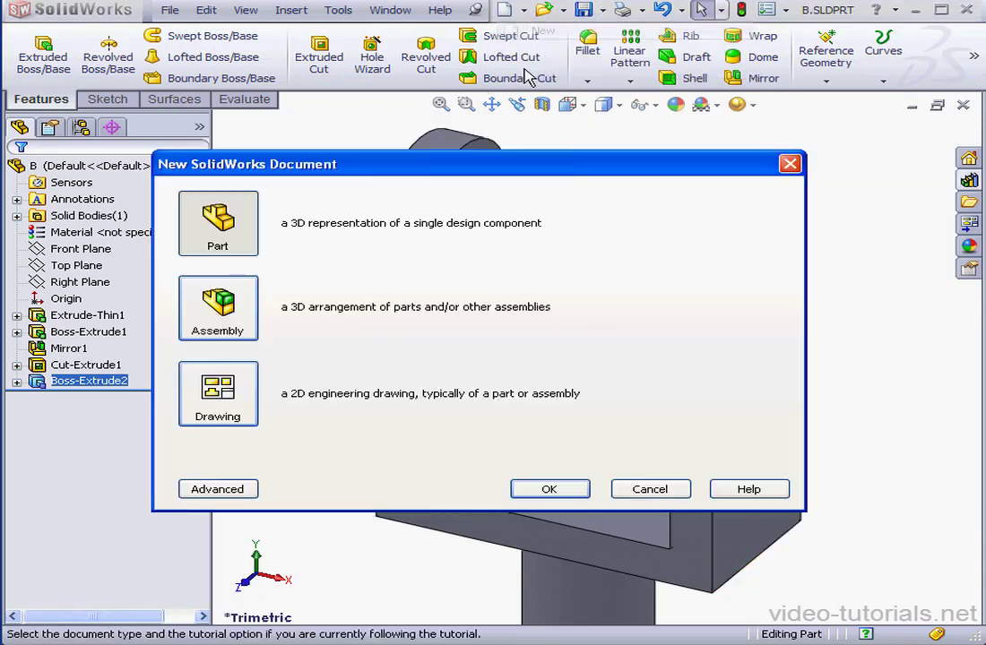
click(244, 328)
click(572, 489)
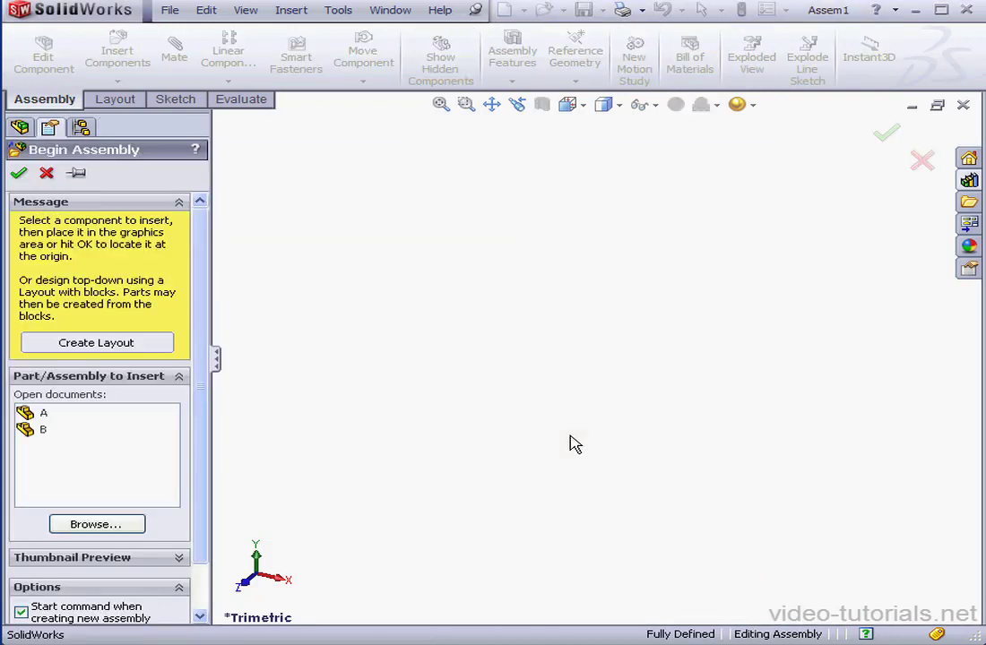
click(38, 415)
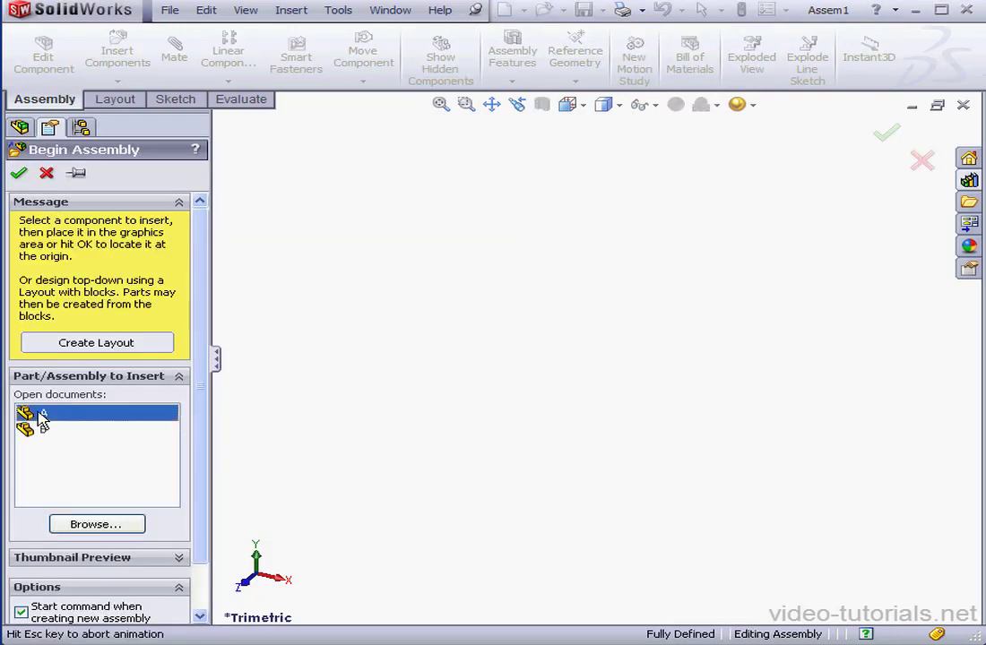
click(19, 176)
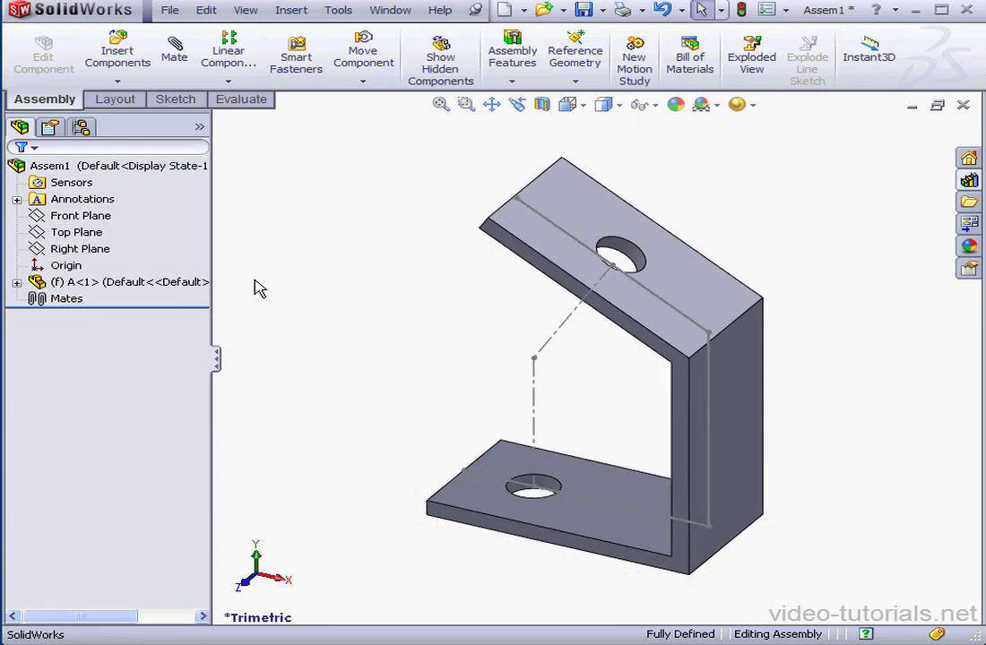
- Insert two copies of part B, one upper left and one behind the bracket
click(119, 45)
click(34, 402)
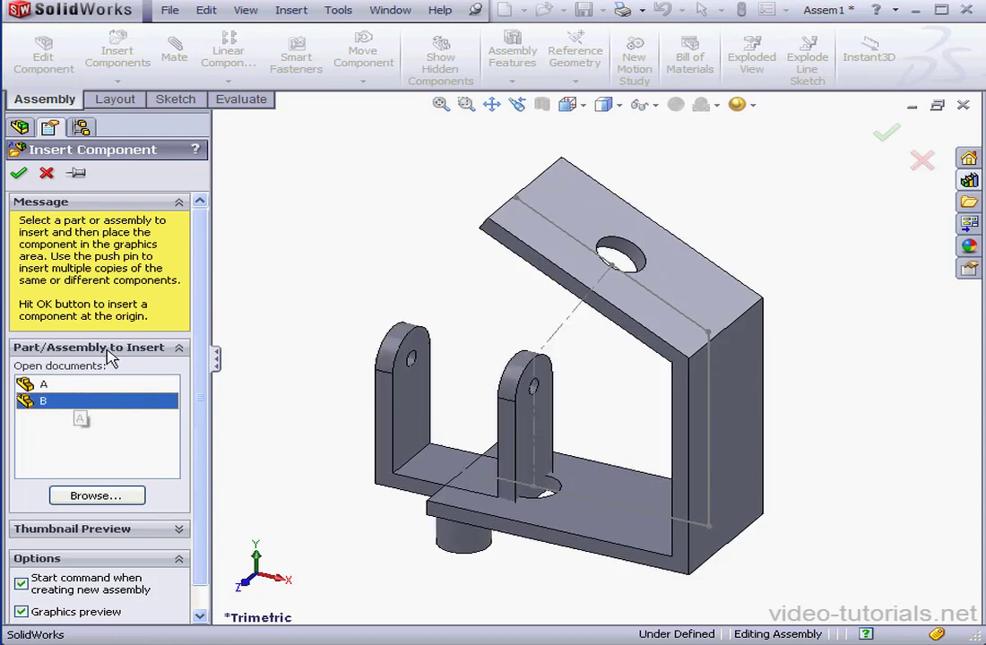
click(76, 173)
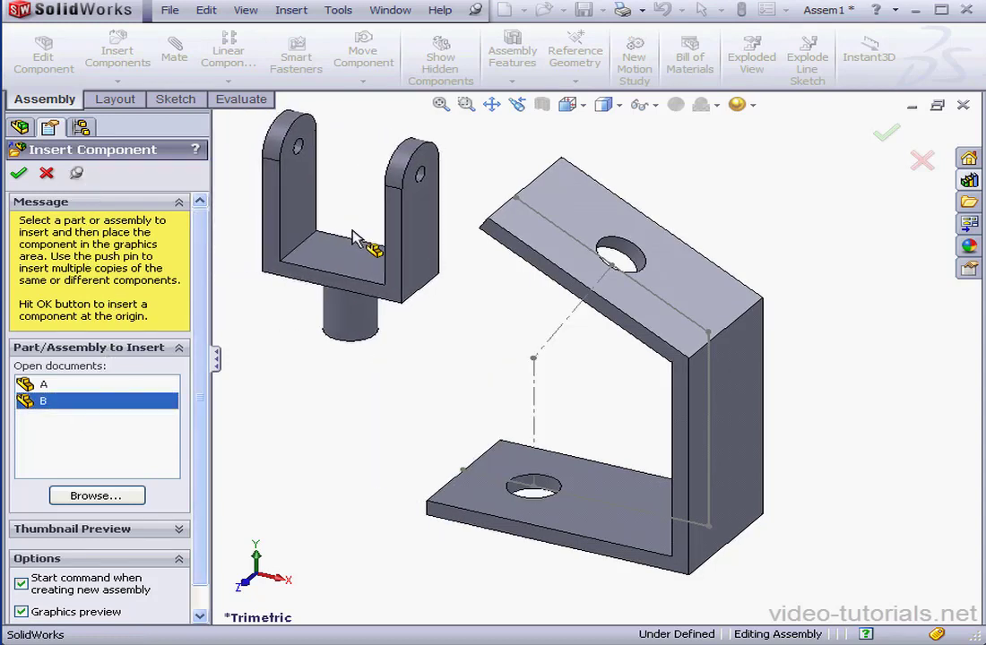
click(352, 237)
click(757, 260)
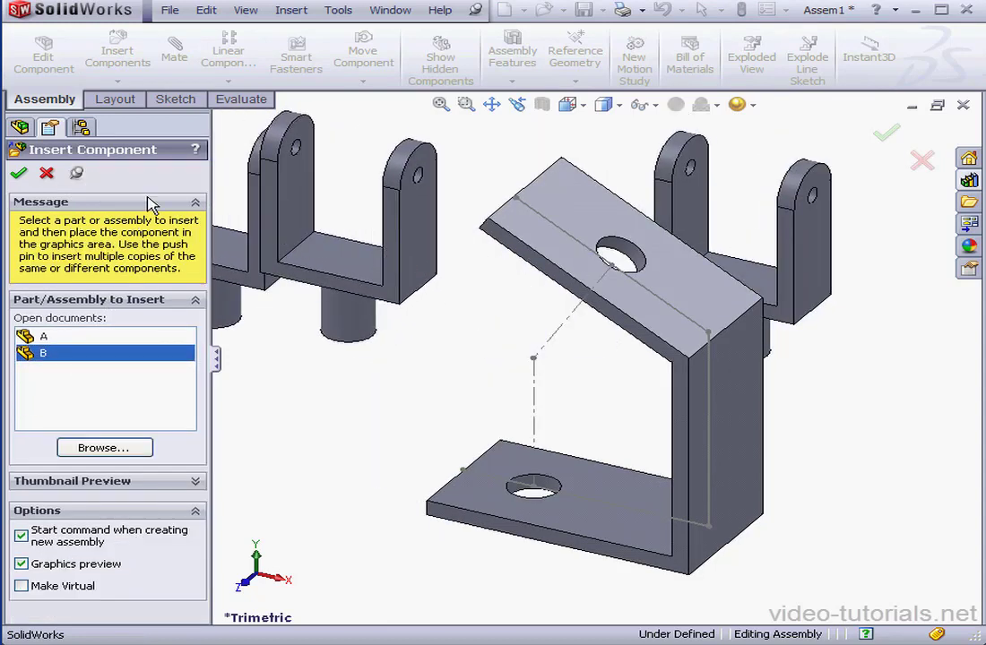
click(47, 174)
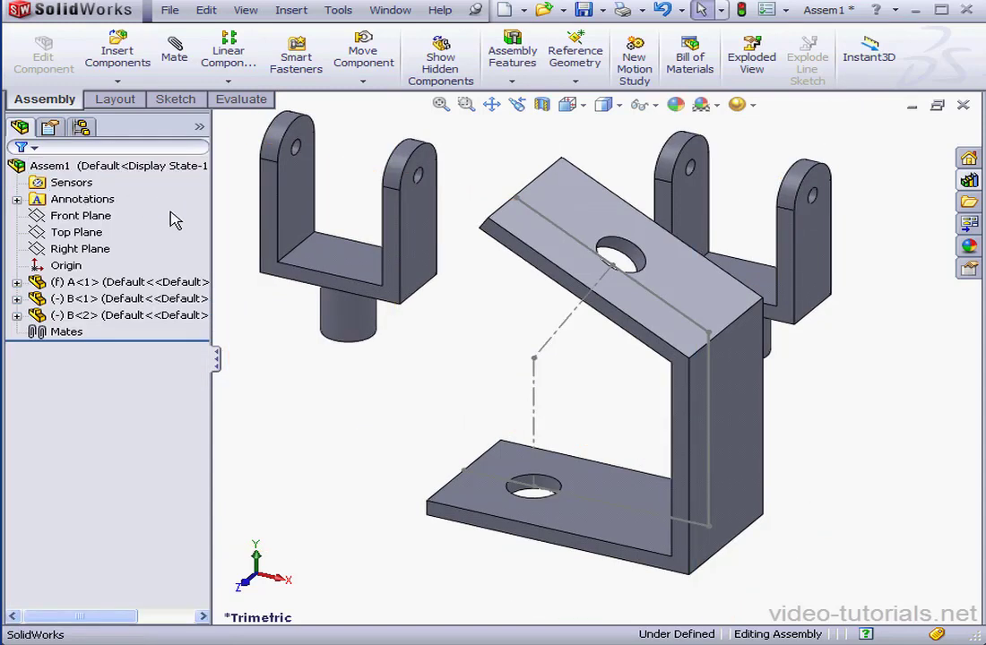
- Add a Concentric mate between B<1>'s shaft and the hole in A's lower plate
click(170, 54)
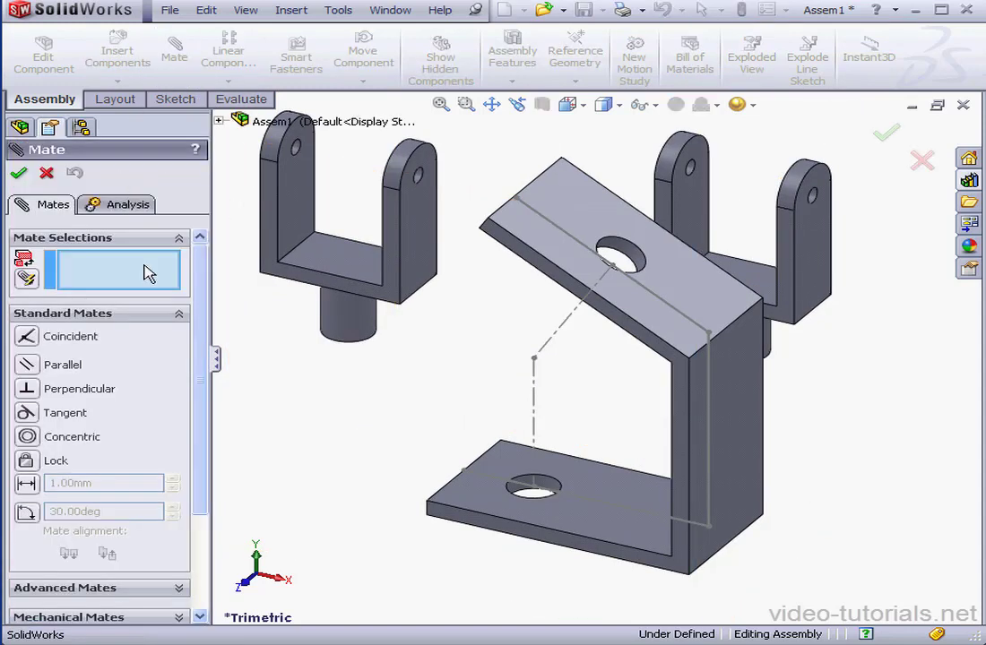
click(356, 330)
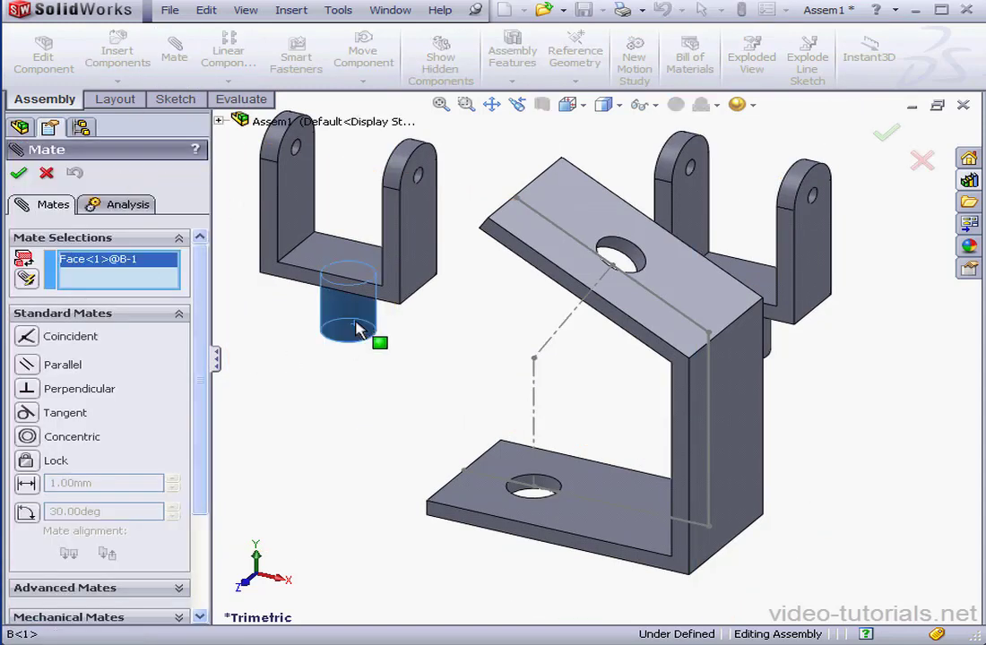
click(549, 488)
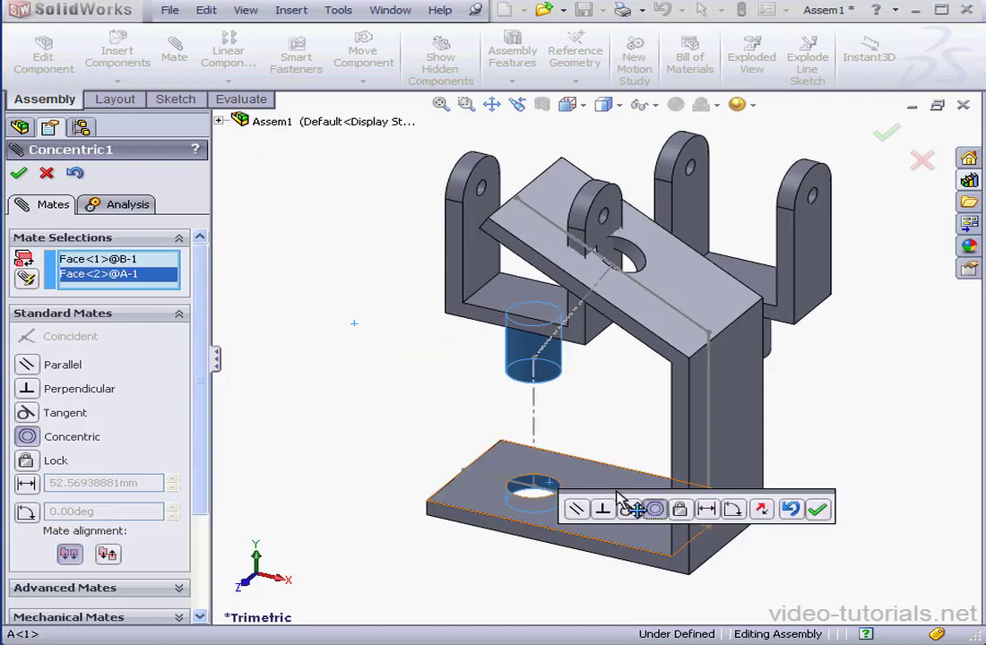
click(817, 510)
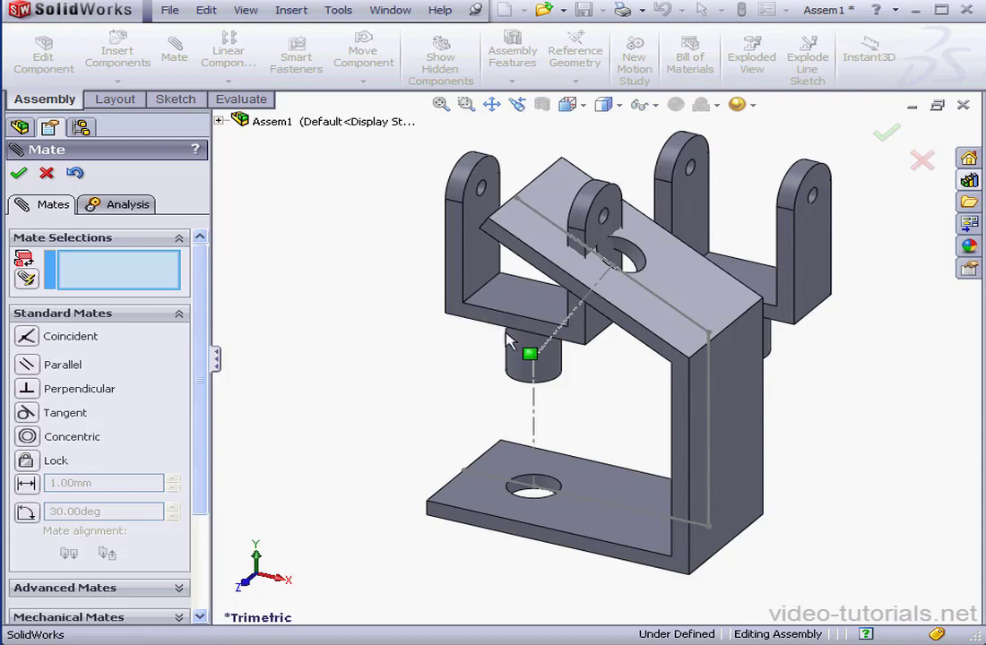
- Show temporary axes and mate yoke B-1's pin axis 45 mm from the lower plate's top face
click(656, 105)
click(671, 153)
click(477, 185)
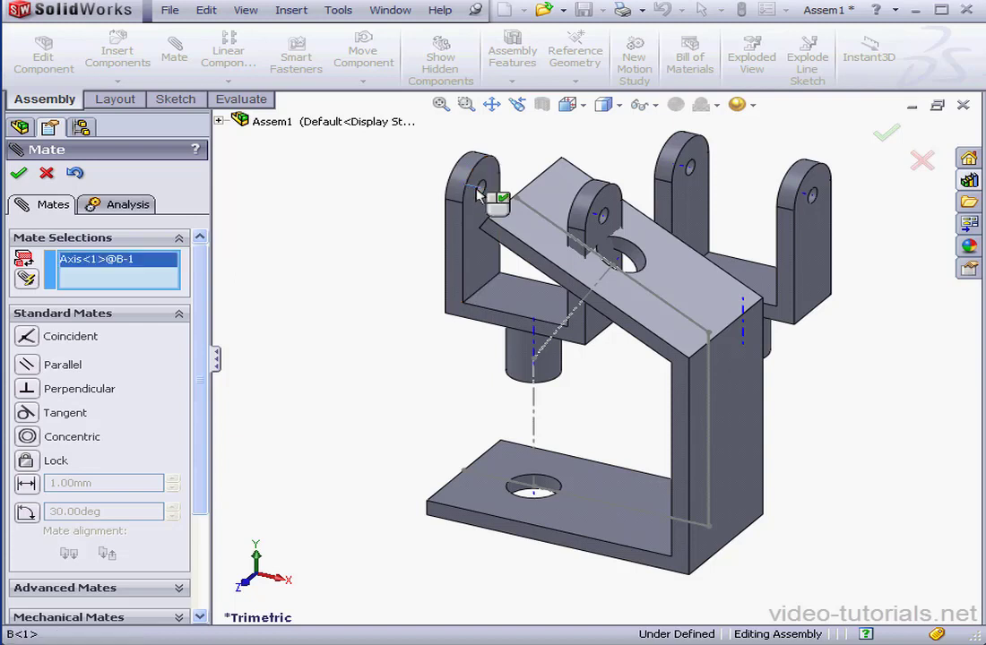
click(587, 522)
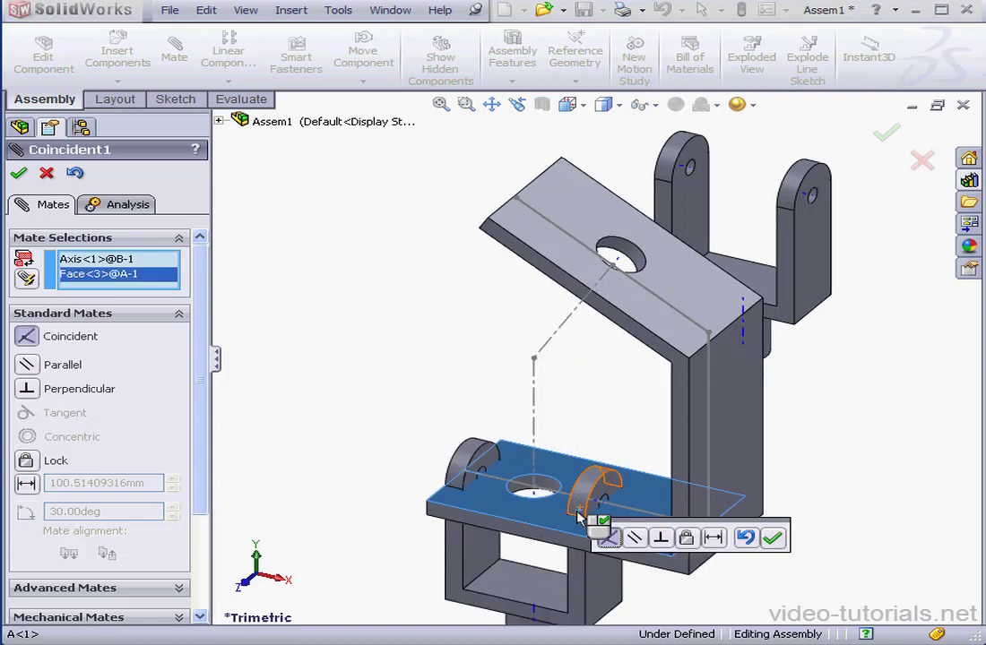
click(714, 539)
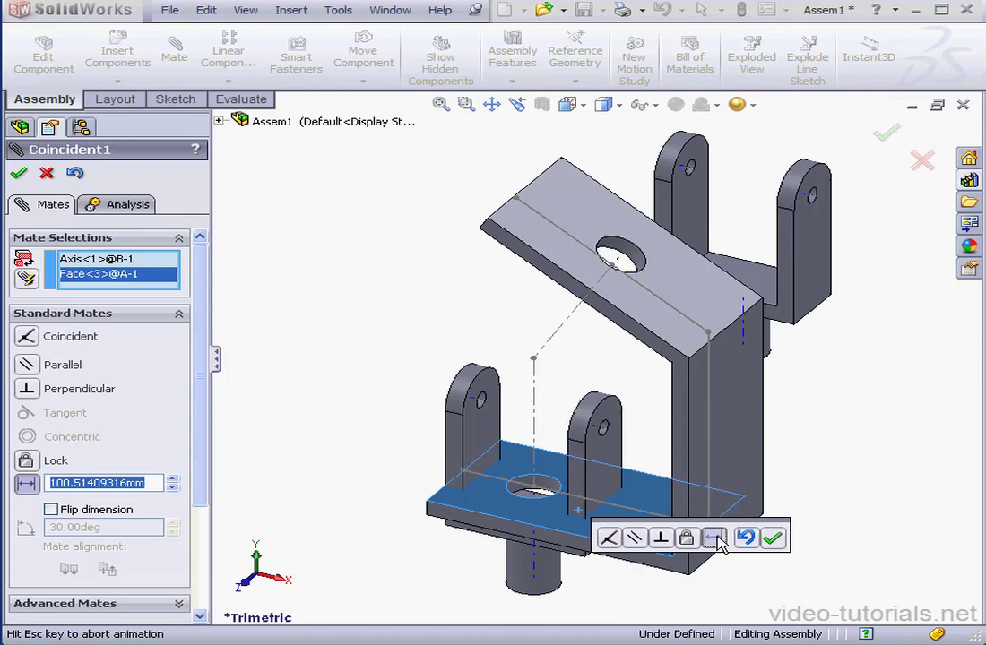
text(45)
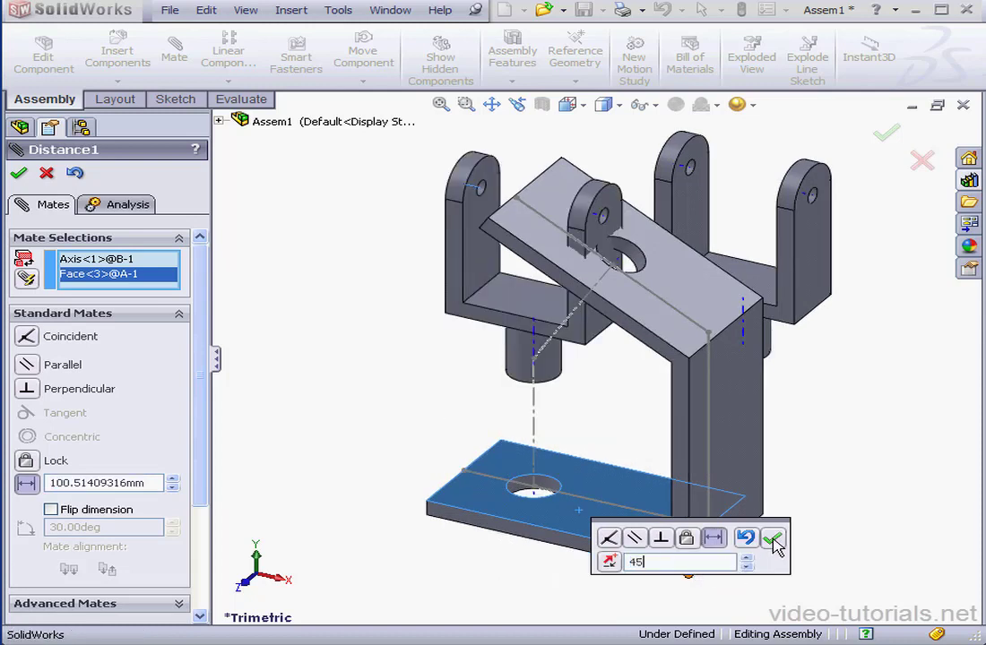
click(772, 538)
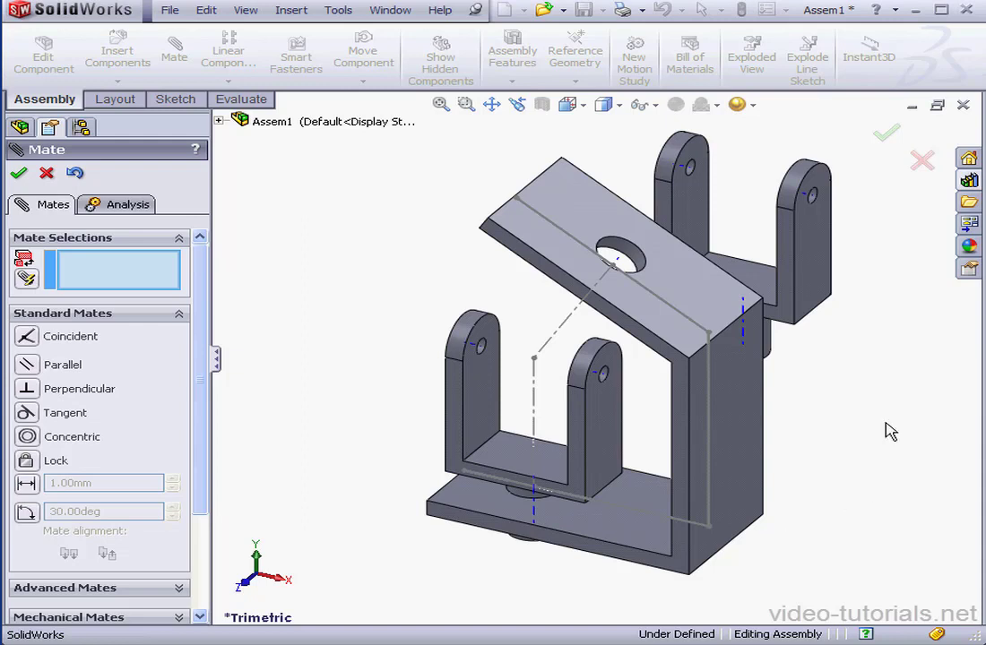
- Mate the second yoke's shaft concentric to the angled plate's hole with flipped alignment
click(774, 350)
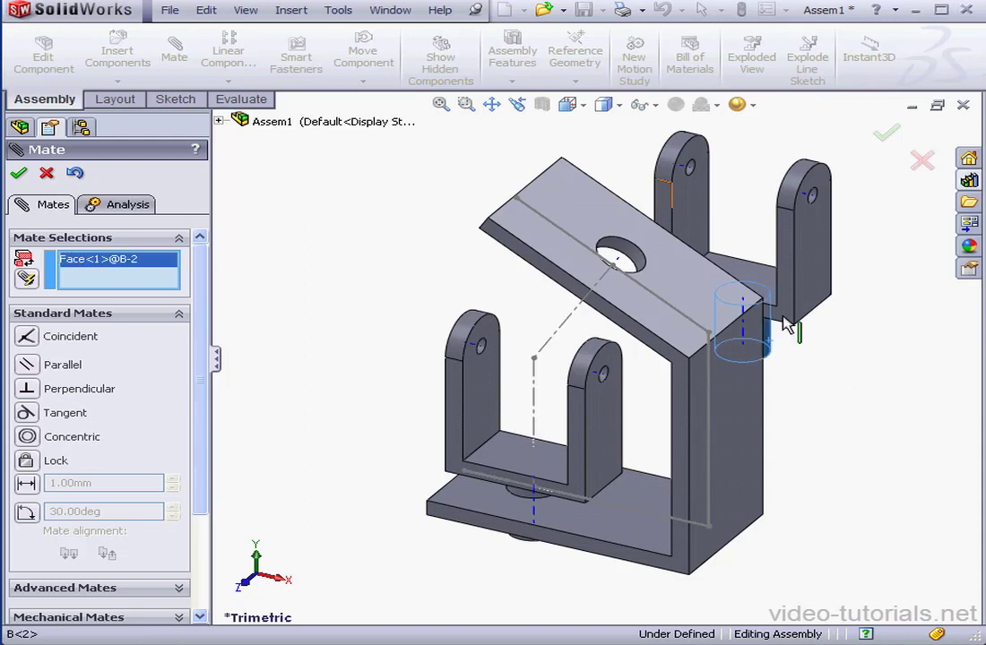
click(627, 249)
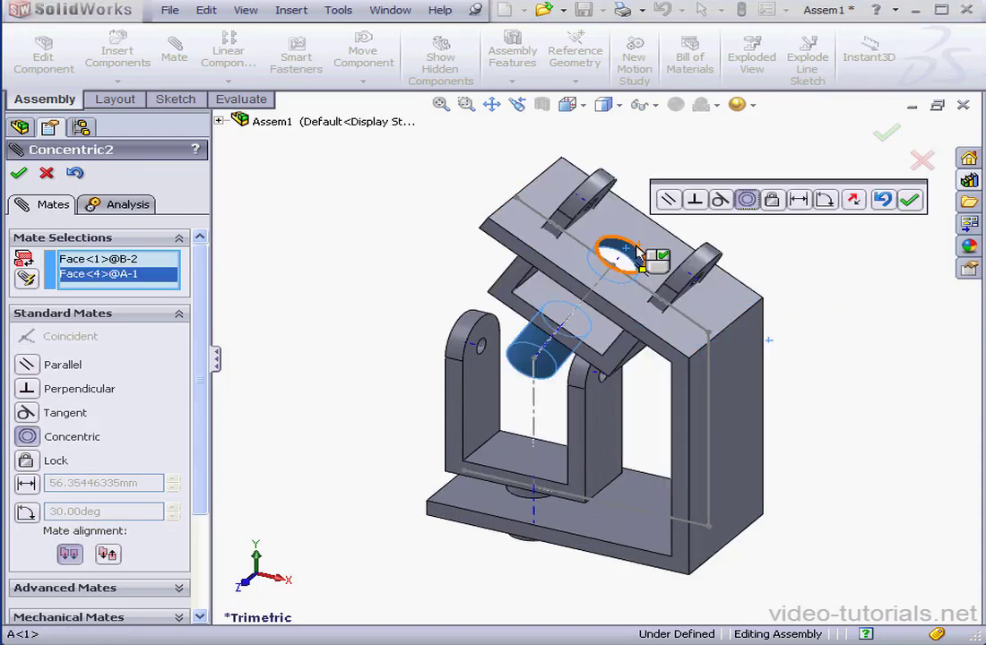
click(853, 200)
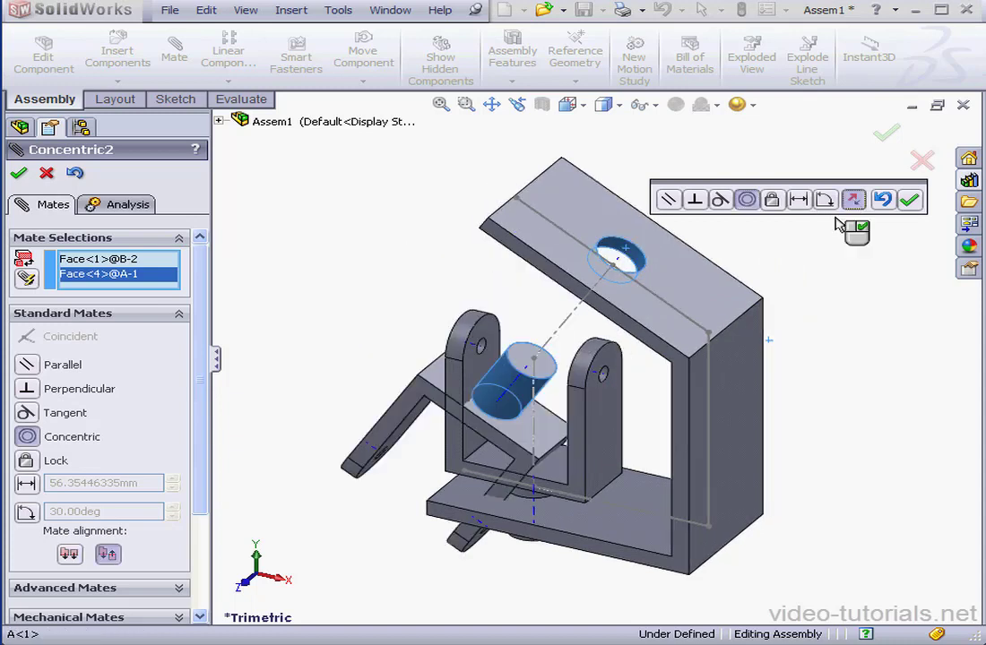
click(909, 199)
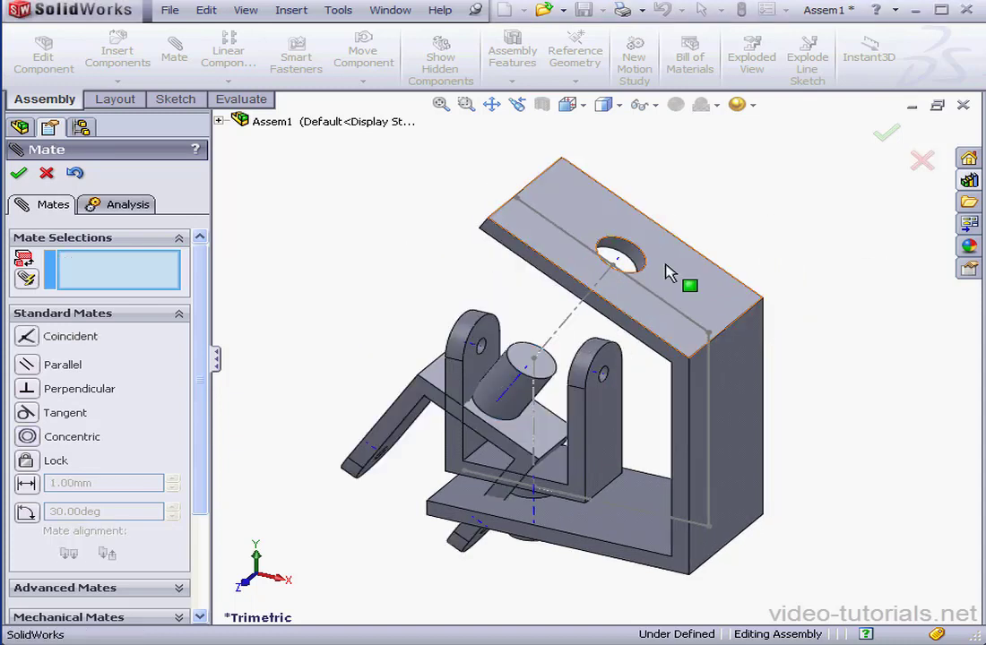
- Add a 45 mm distance mate from B-2's pin axis to the hidden angled plate face
click(377, 453)
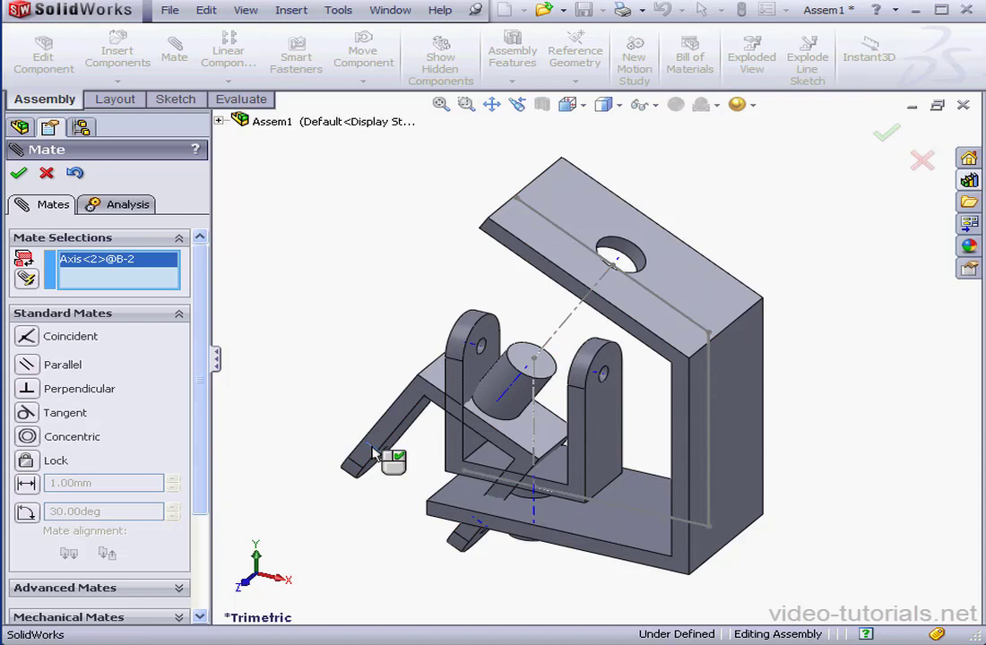
right_click(707, 289)
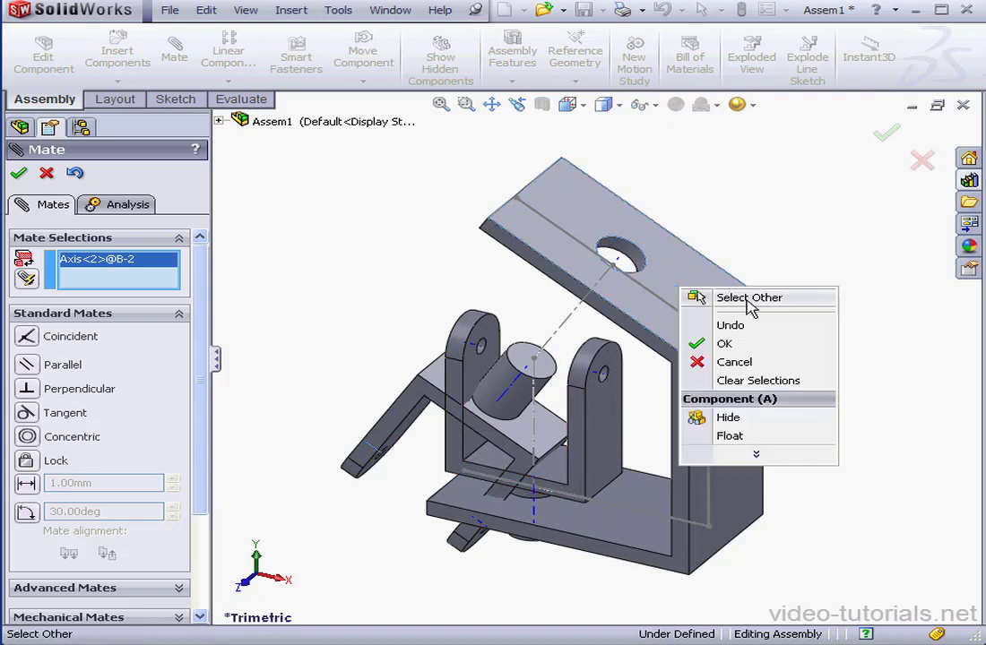
click(706, 297)
click(699, 303)
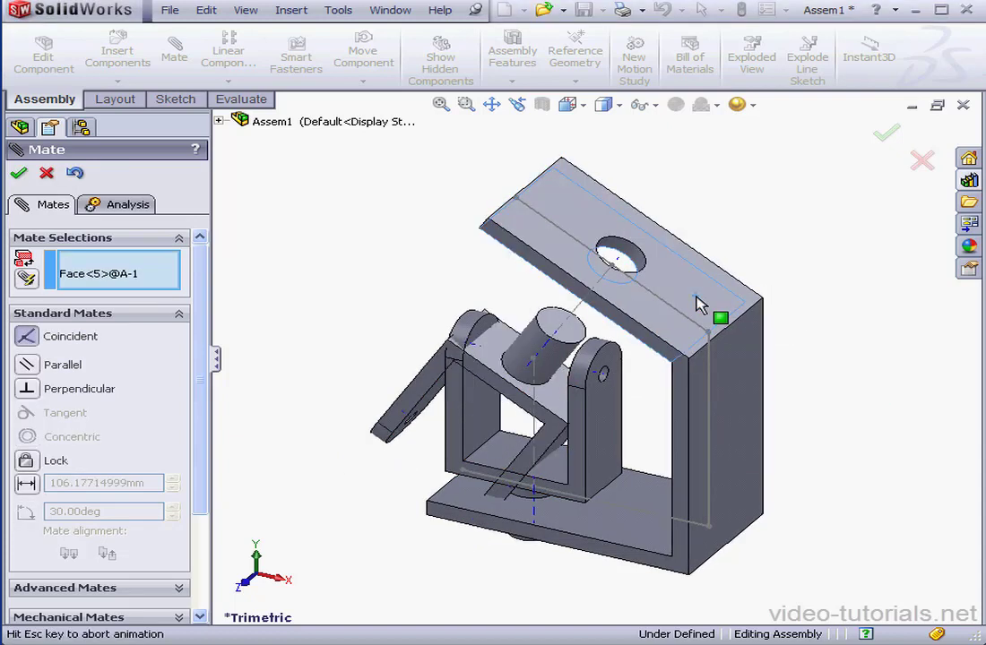
click(826, 275)
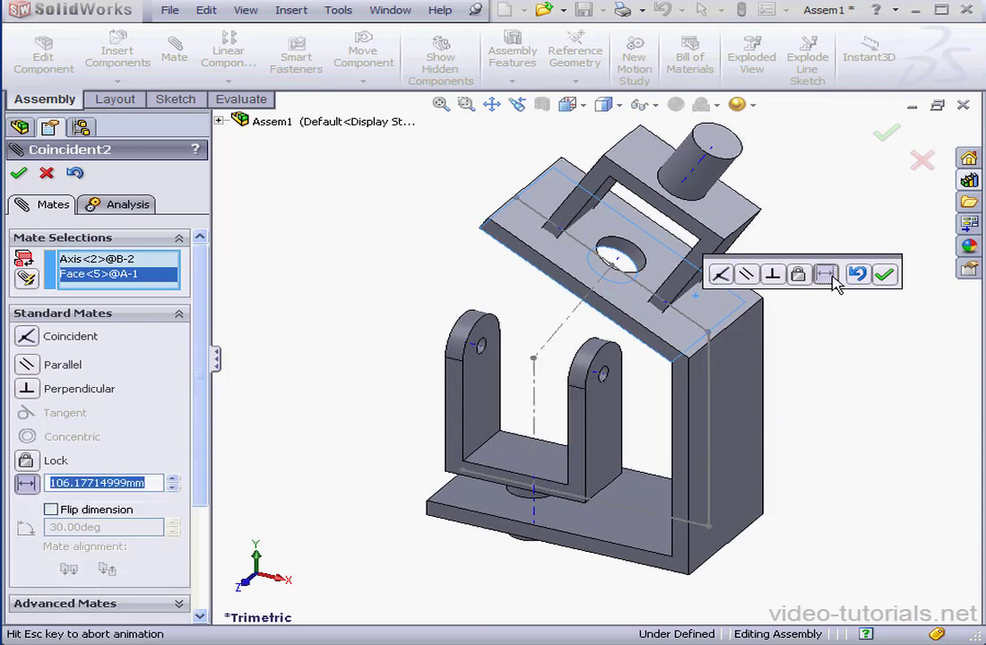
text(45)
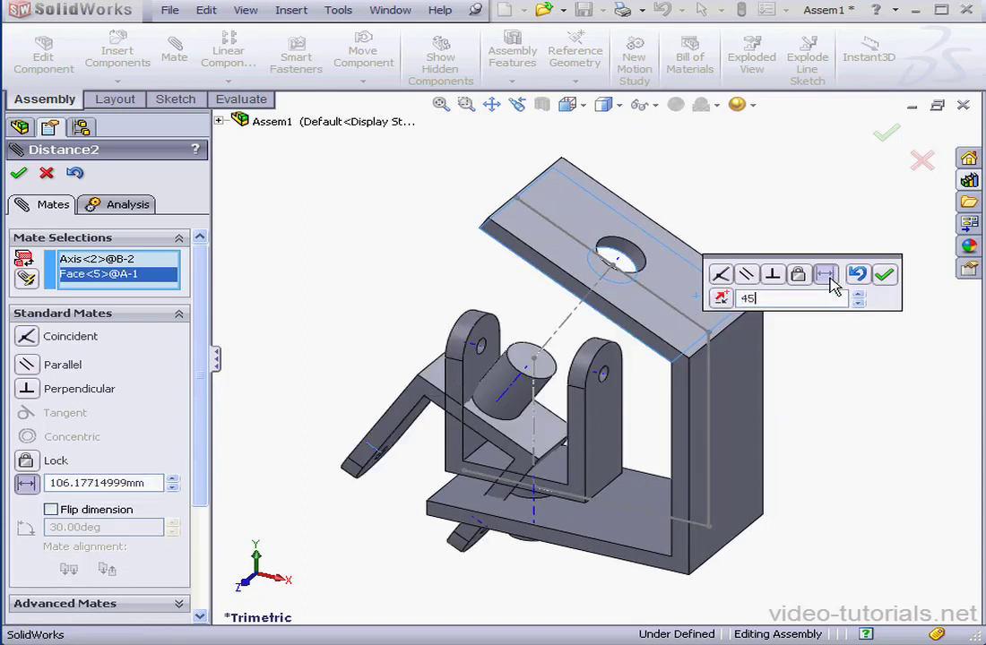
key(Return)
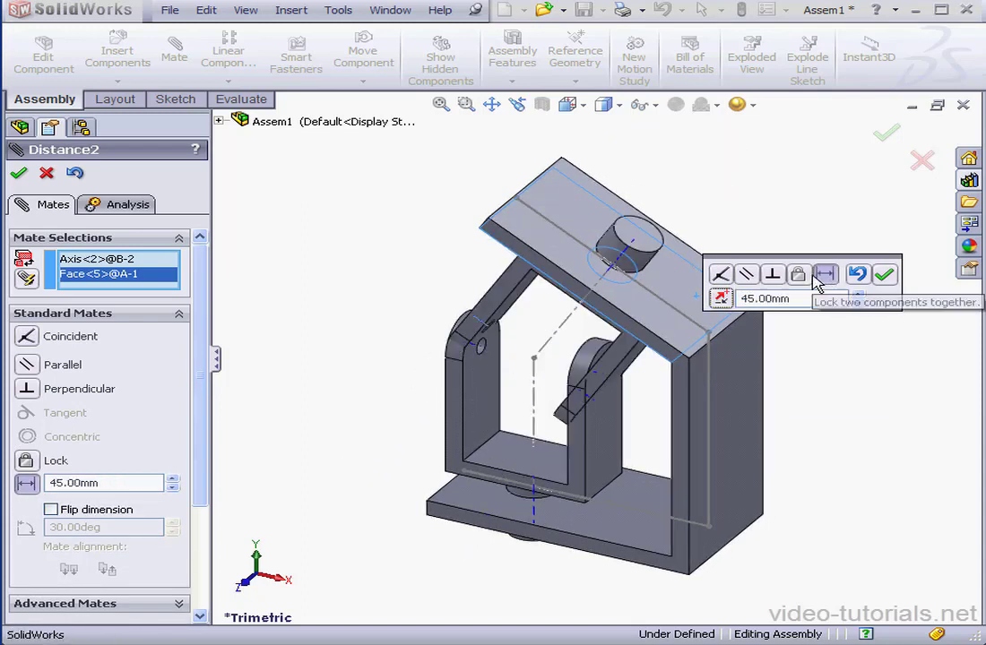
click(883, 275)
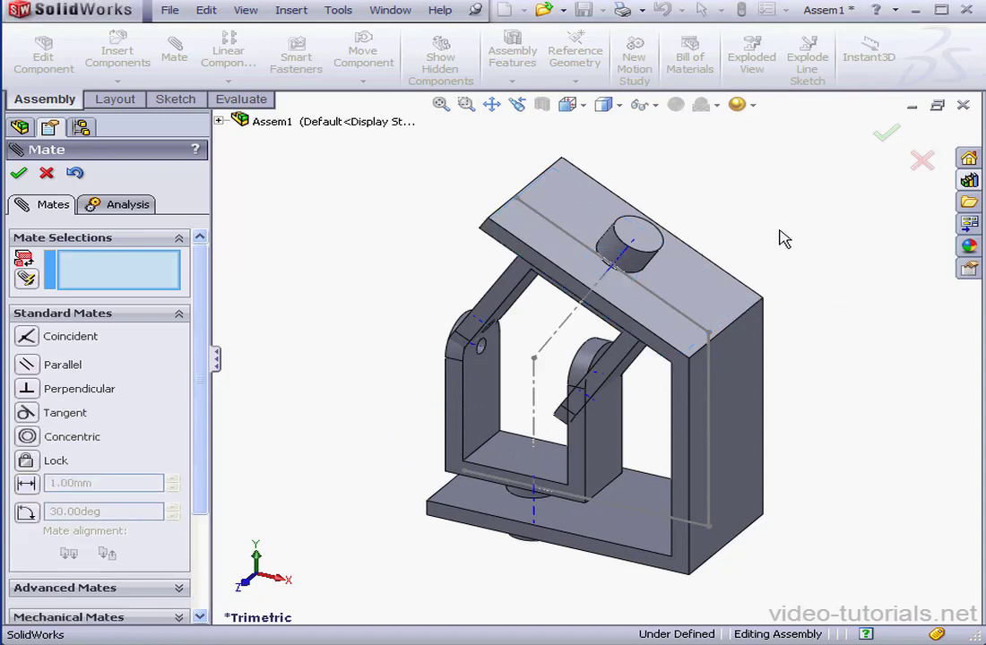
- Add a Universal Joint mate between Axis<3>@A-1 and Axis<4>@B-1, with Point7@Sketch1 as joint point
drag(504, 337, 390, 311)
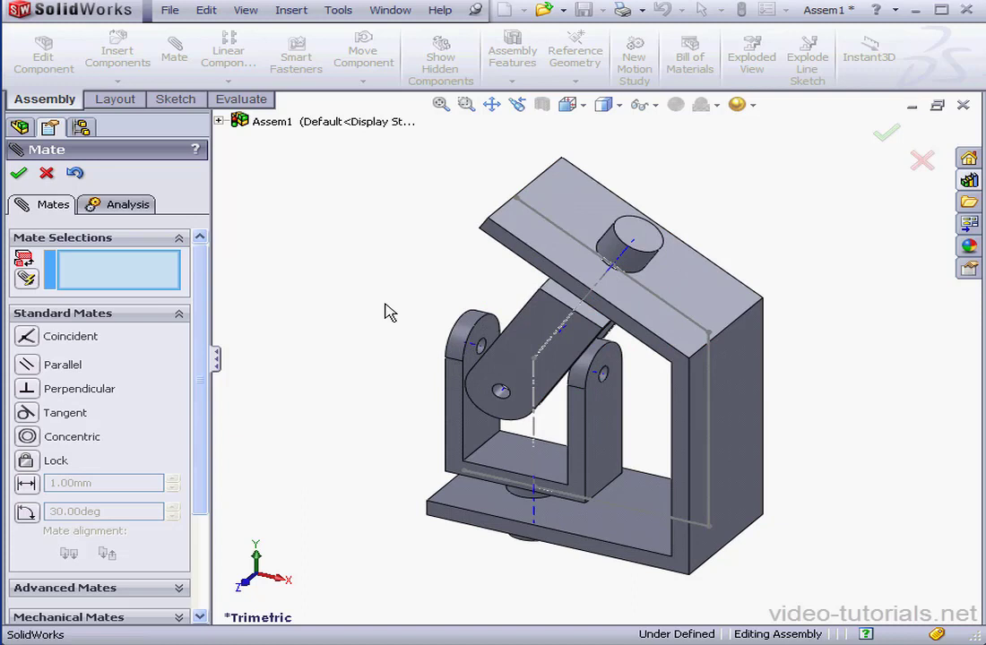
scroll(209, 347, down, 5)
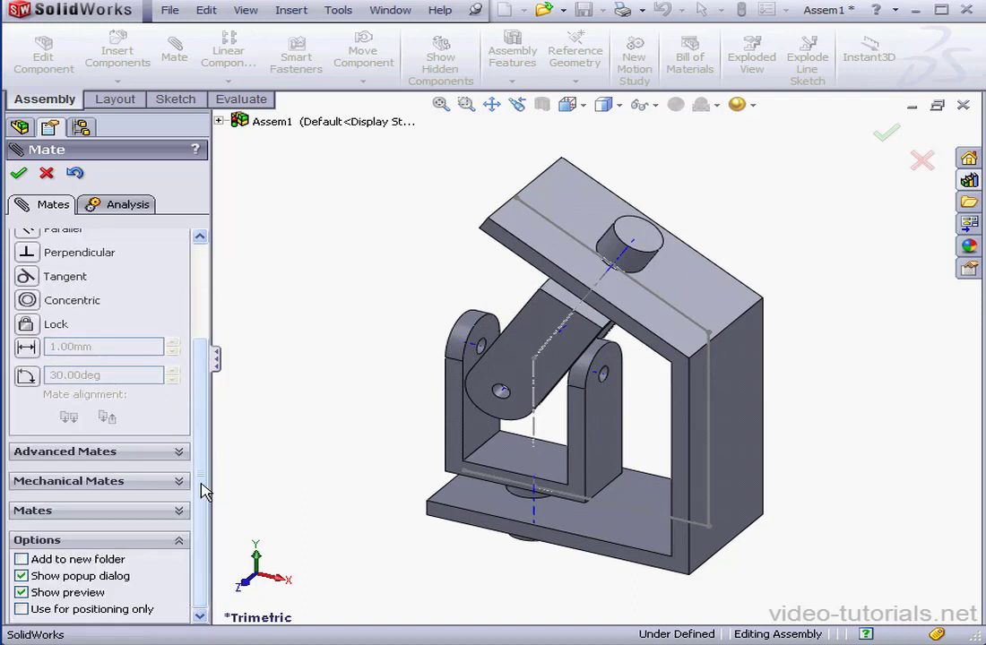
click(179, 483)
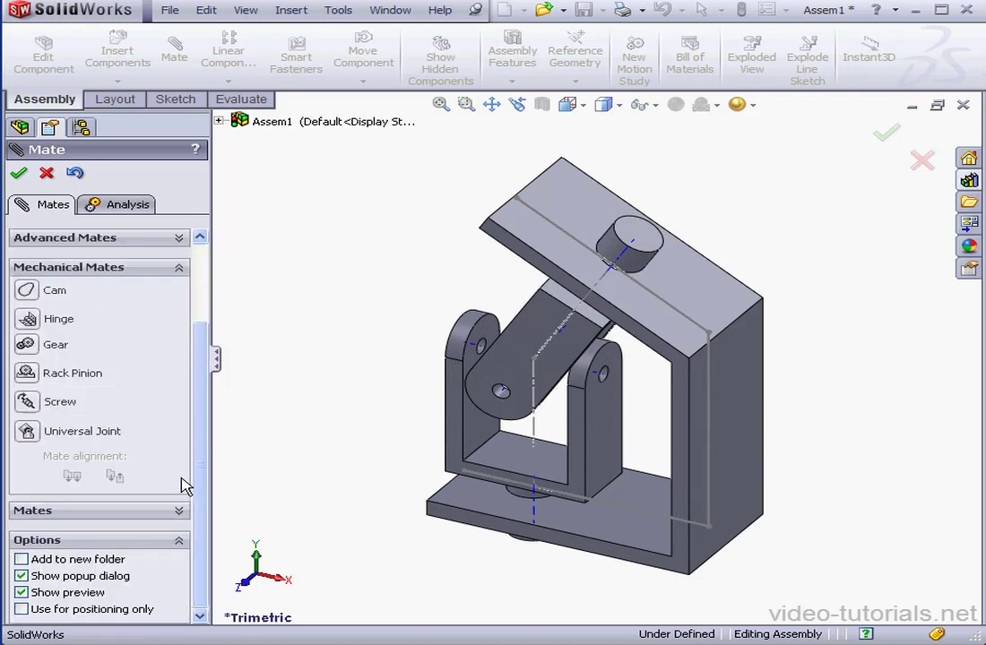
click(32, 437)
drag(201, 437, 202, 315)
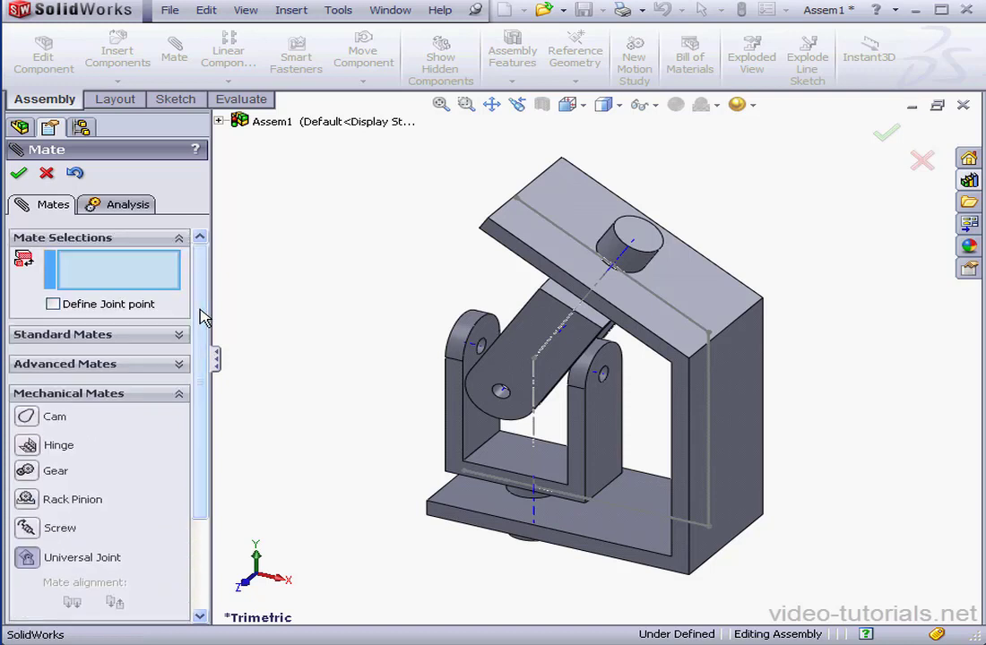
click(625, 262)
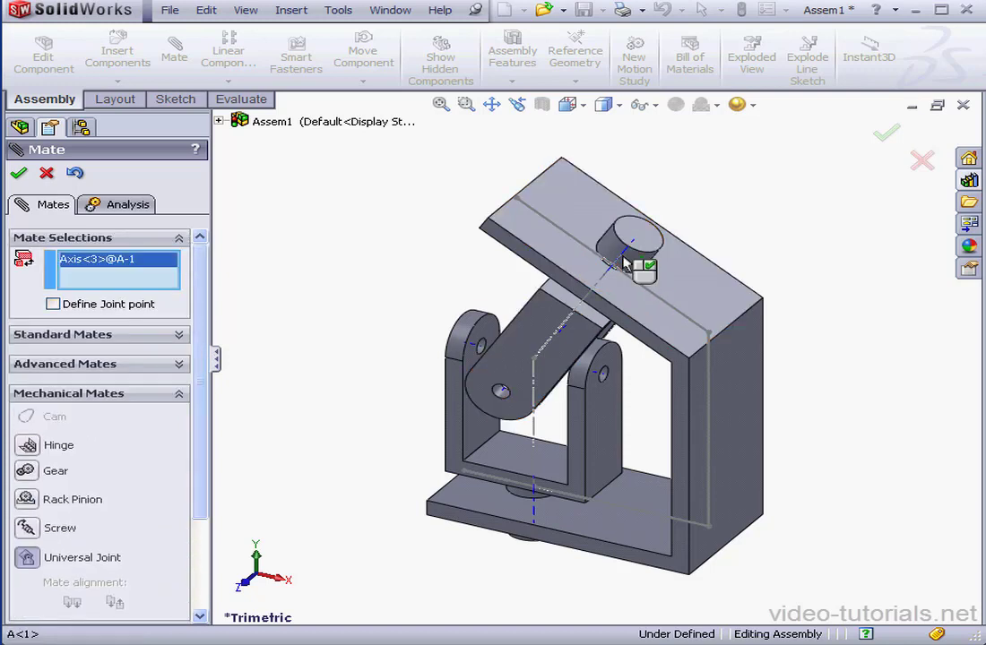
click(535, 518)
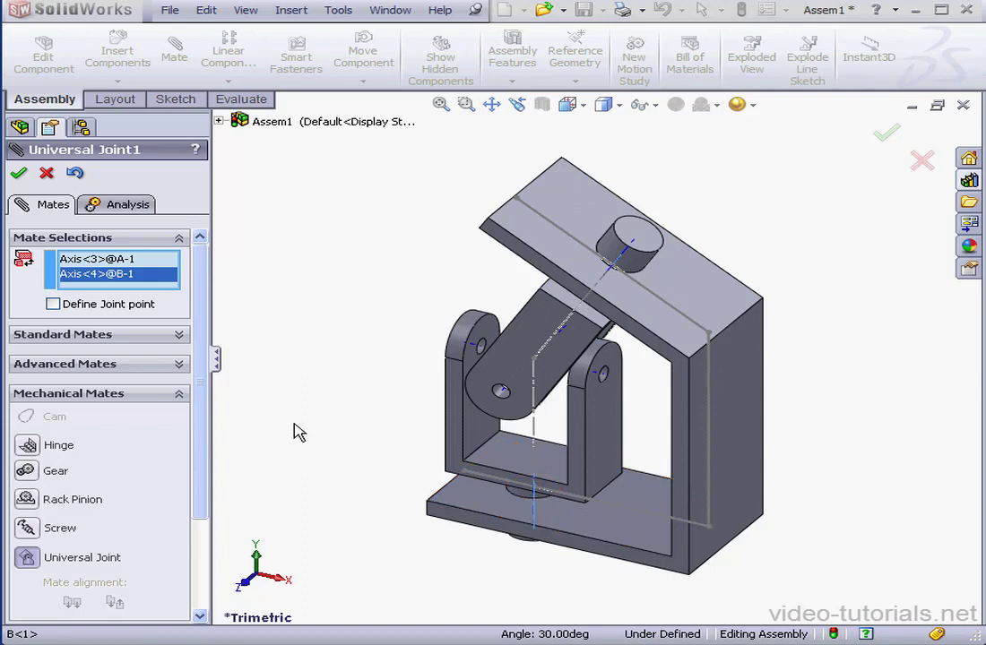
click(53, 304)
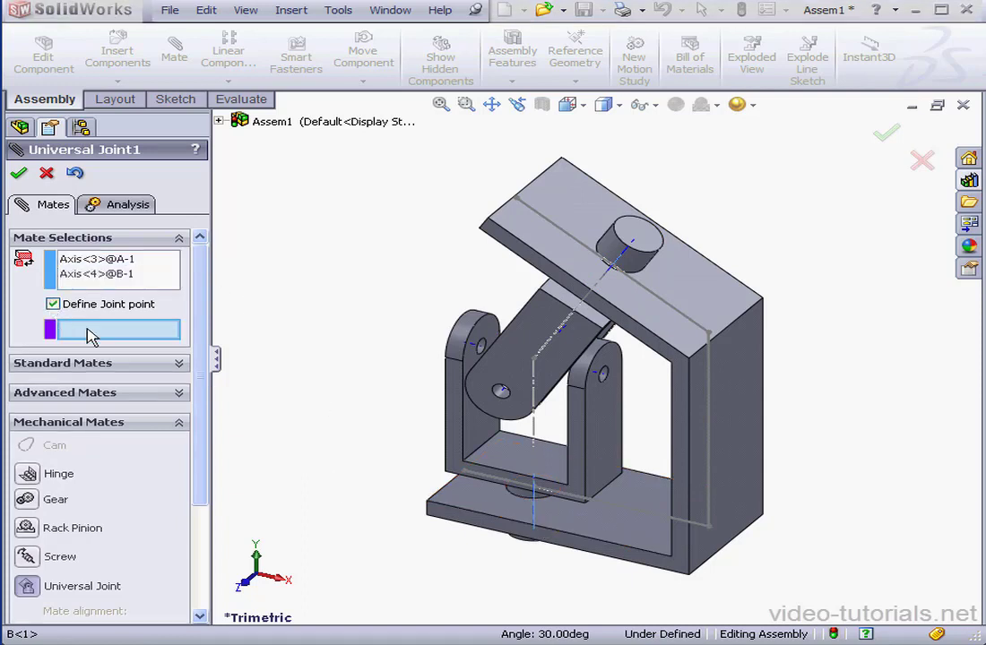
click(534, 360)
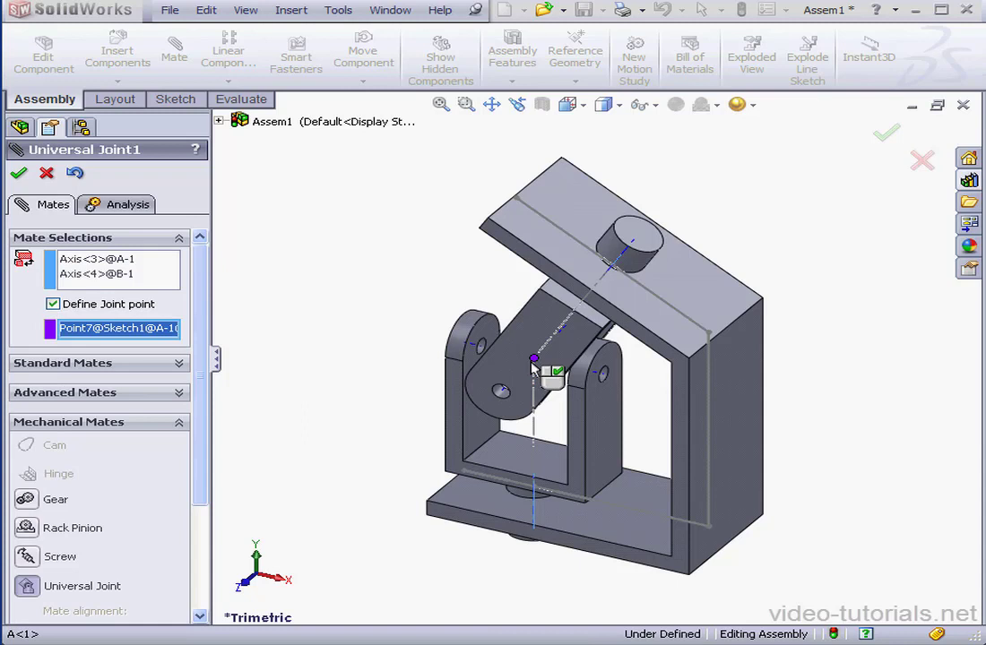
click(20, 175)
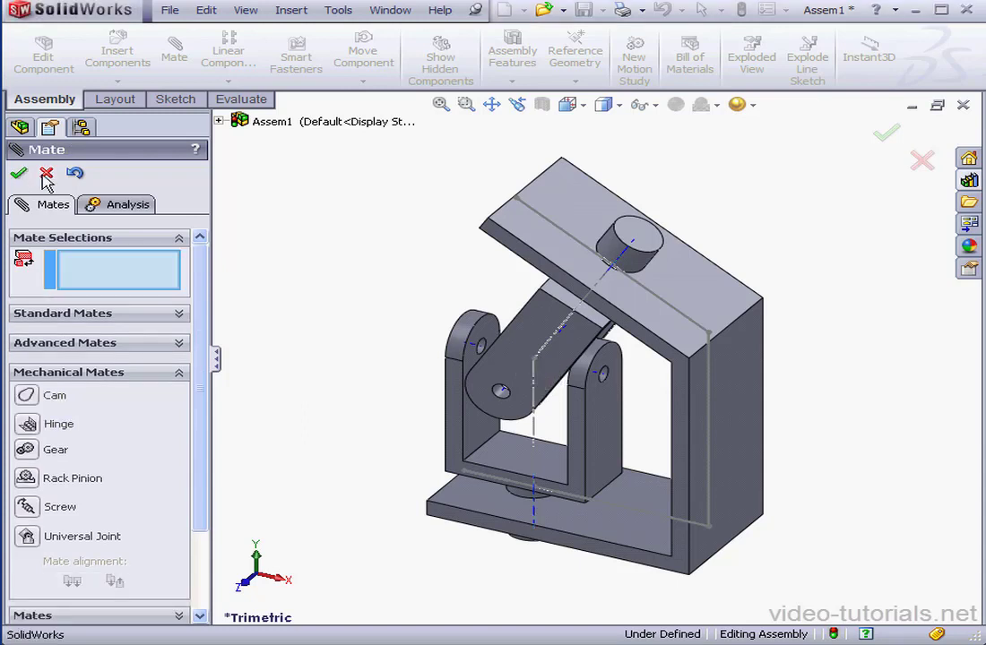
click(47, 174)
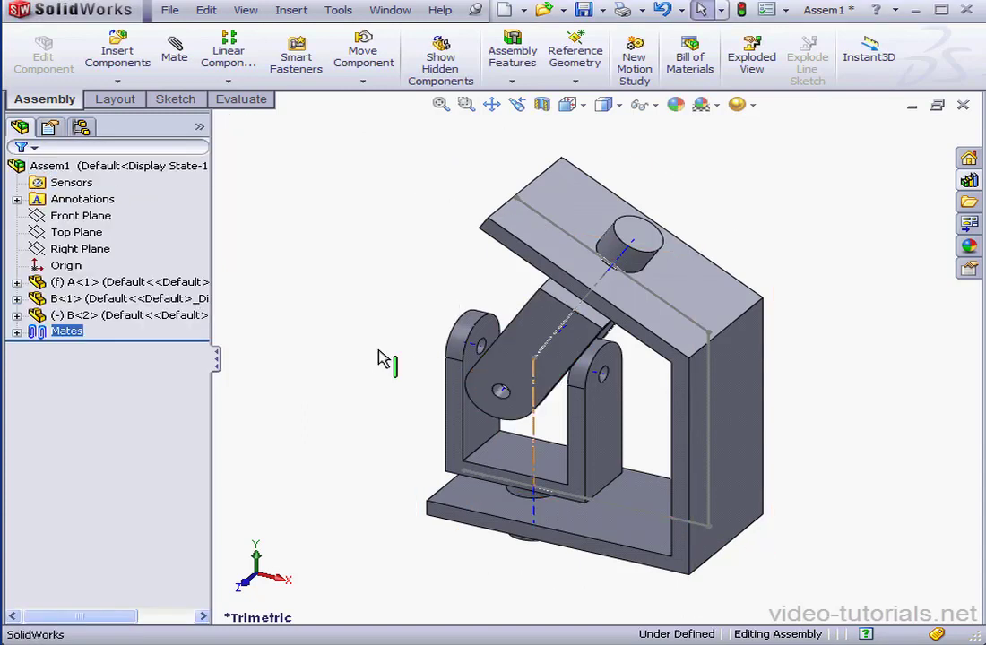
- Edit Universal Joint1 to replace Axis<1>@A-1 with the second yoke's Axis<2>@B-2
mouse_move(541, 377)
mouse_down()
mouse_move(513, 377)
mouse_move(502, 357)
mouse_move(528, 374)
mouse_up()
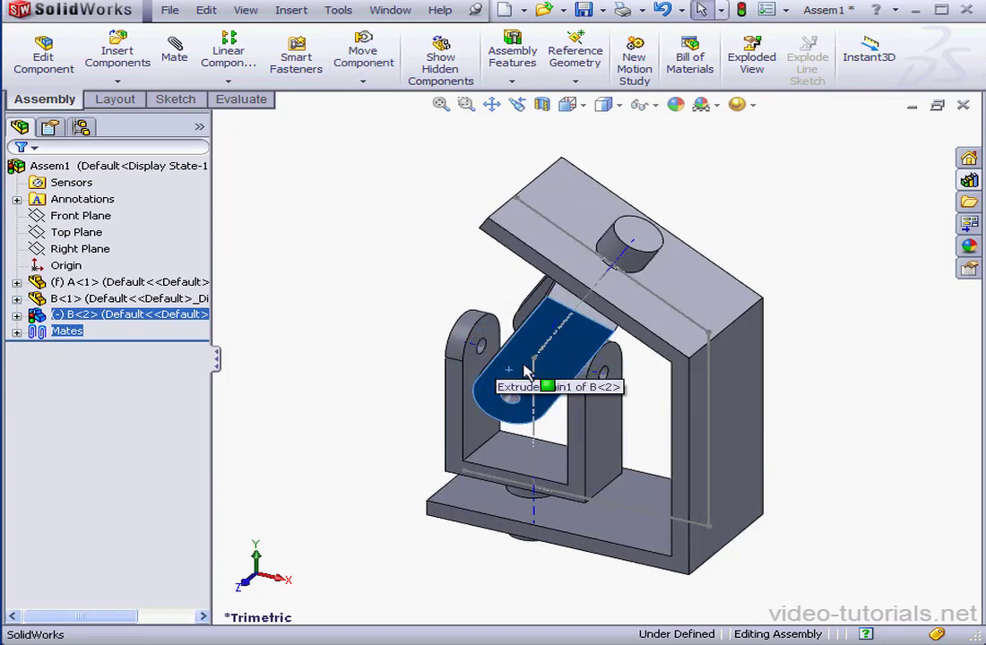
click(17, 332)
click(58, 414)
right_click(92, 413)
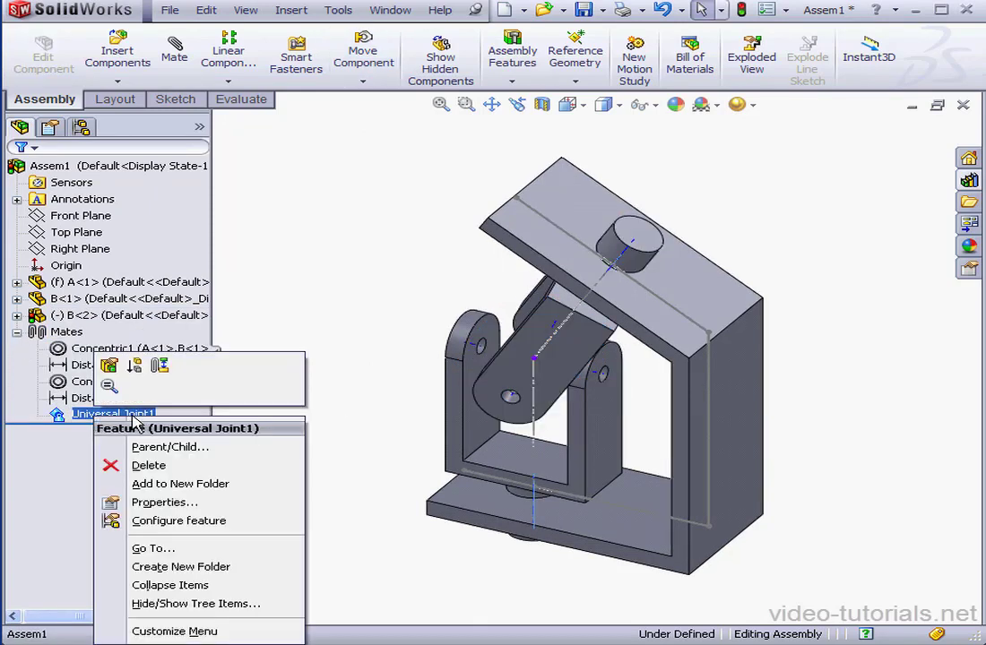
click(107, 368)
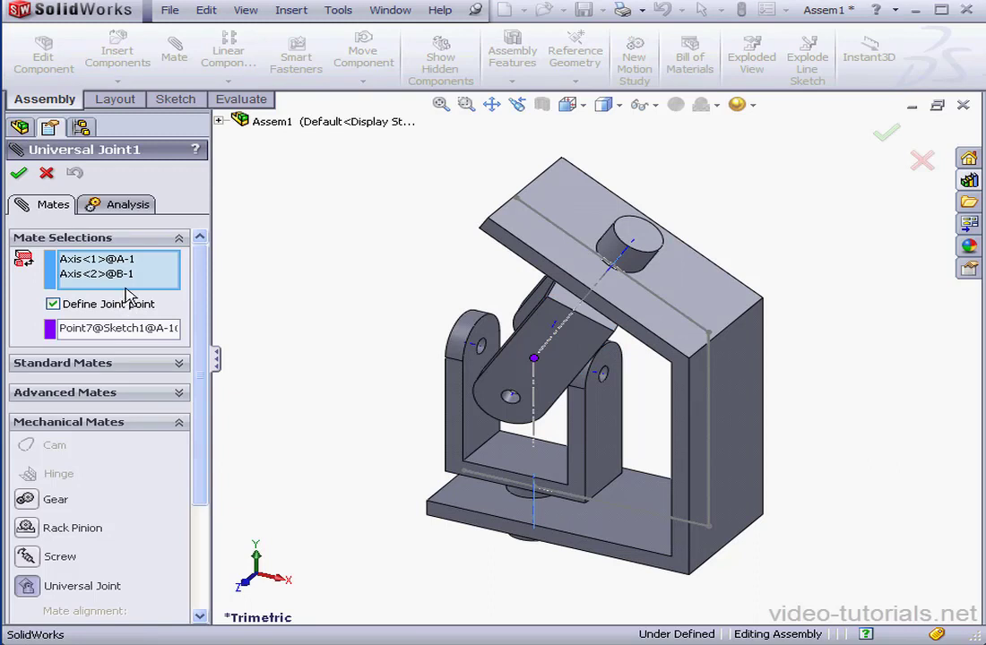
click(116, 260)
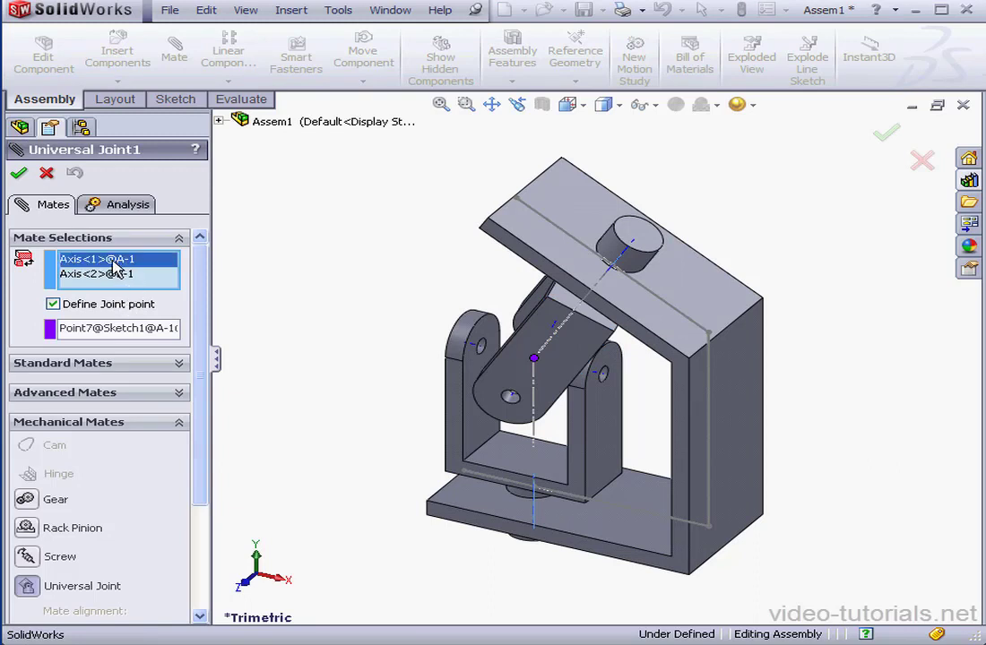
right_click(122, 269)
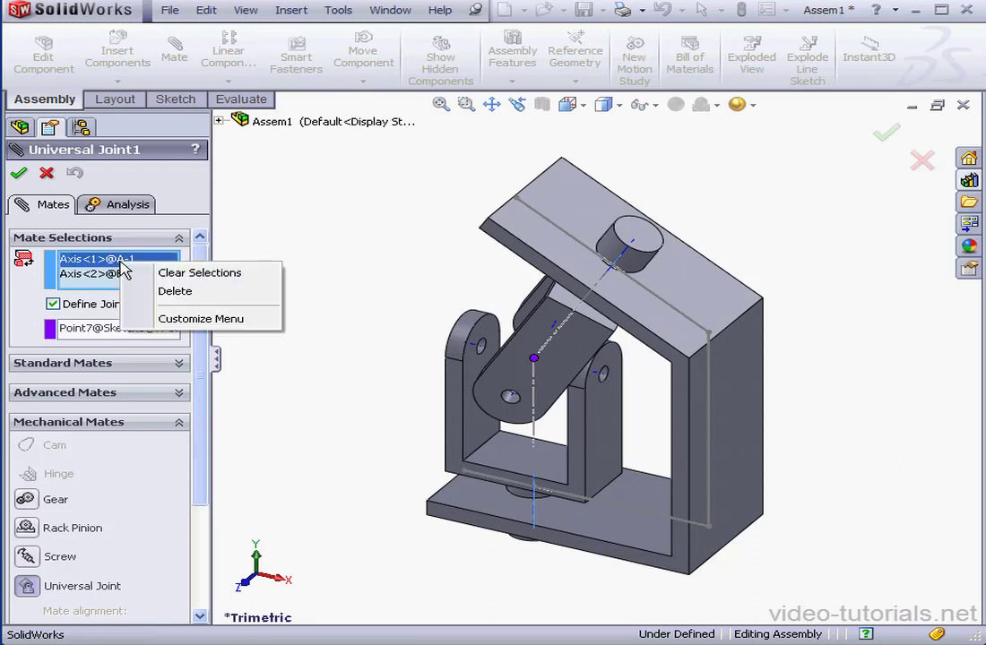
click(173, 291)
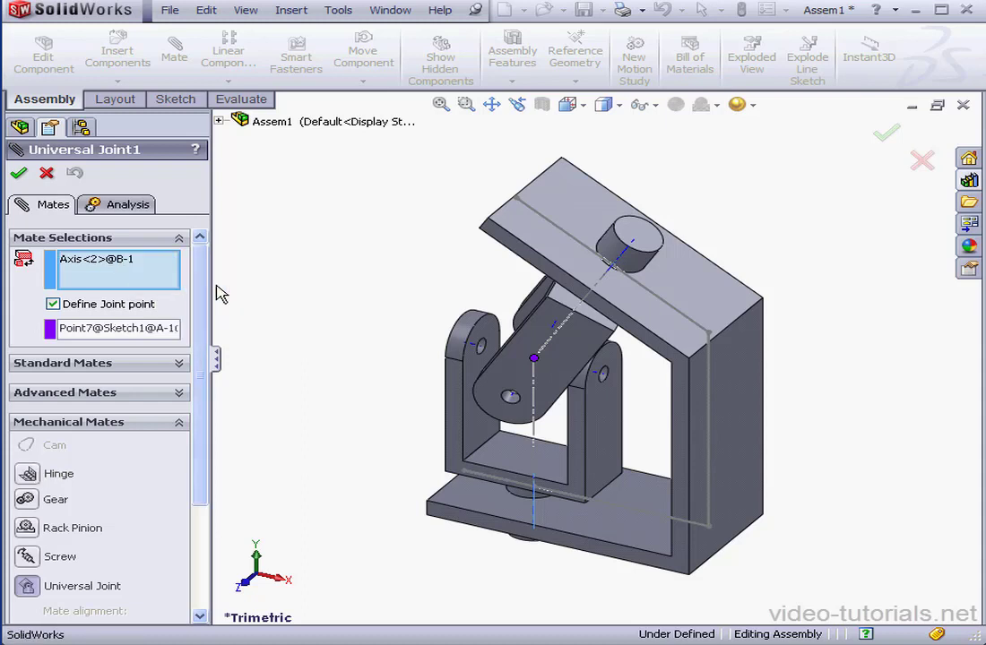
click(627, 259)
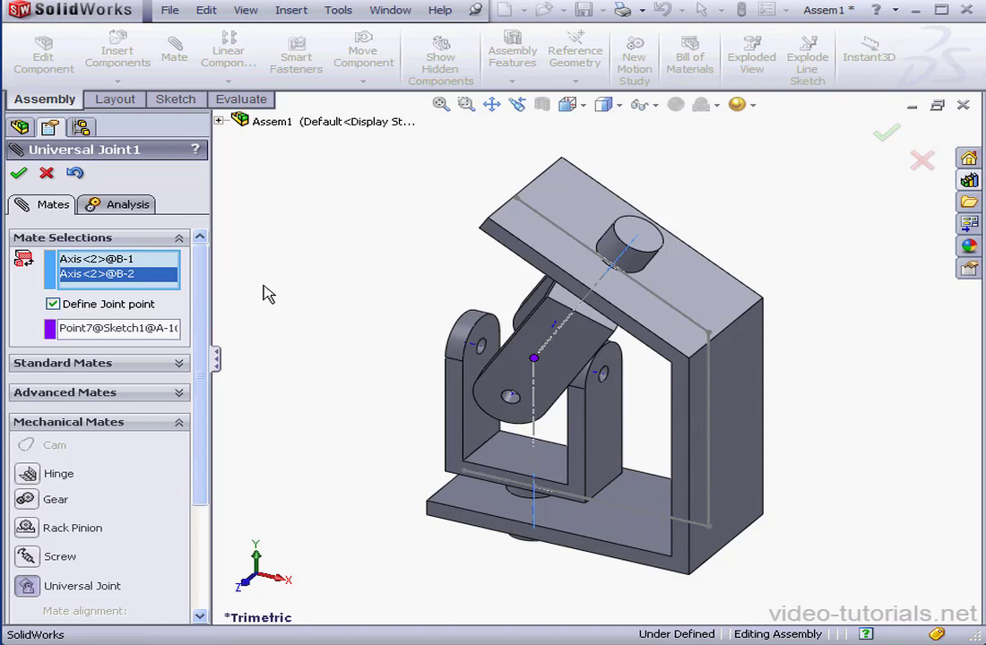
click(20, 175)
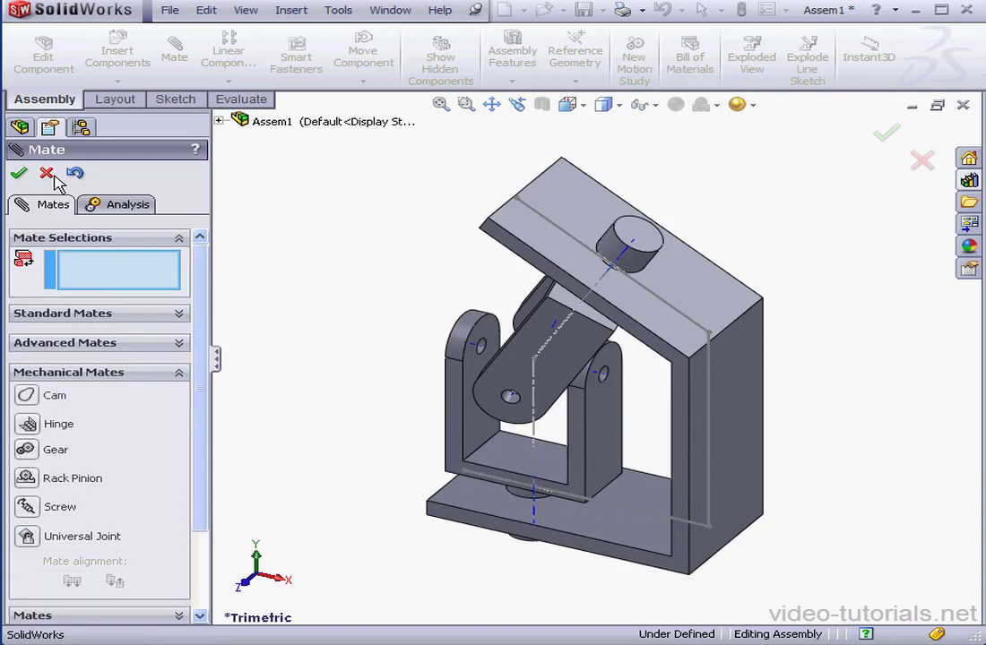
click(20, 174)
- Drag yokes B<2> and B<1> to check they turn together through the joint
mouse_move(512, 380)
mouse_down()
mouse_move(482, 334)
mouse_move(464, 260)
mouse_move(513, 343)
mouse_move(623, 368)
mouse_move(503, 382)
mouse_up()
click(569, 386)
drag(570, 385, 638, 396)
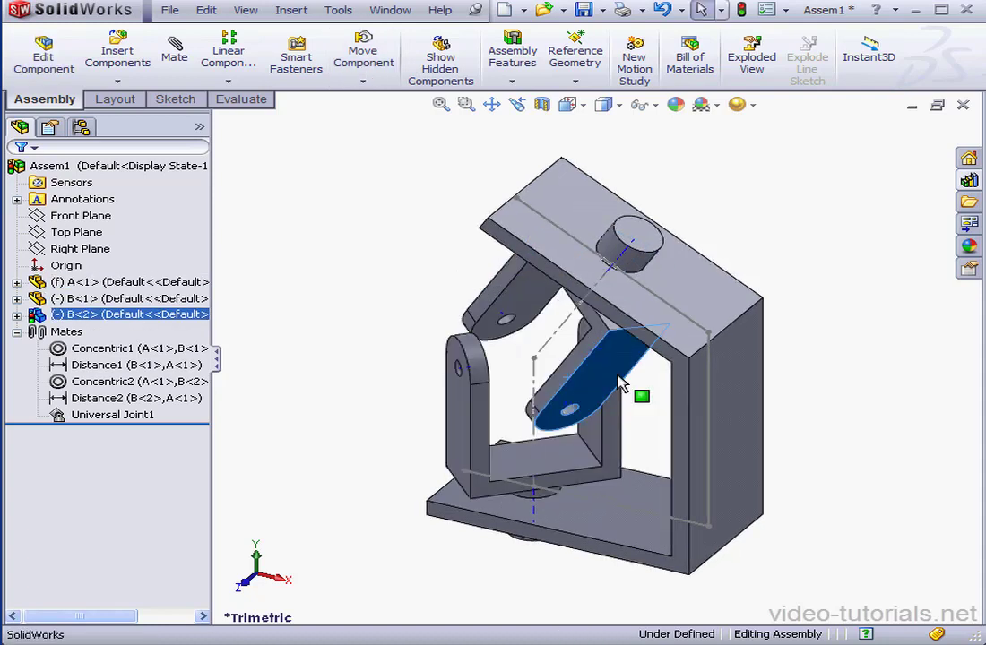
drag(461, 407, 506, 410)
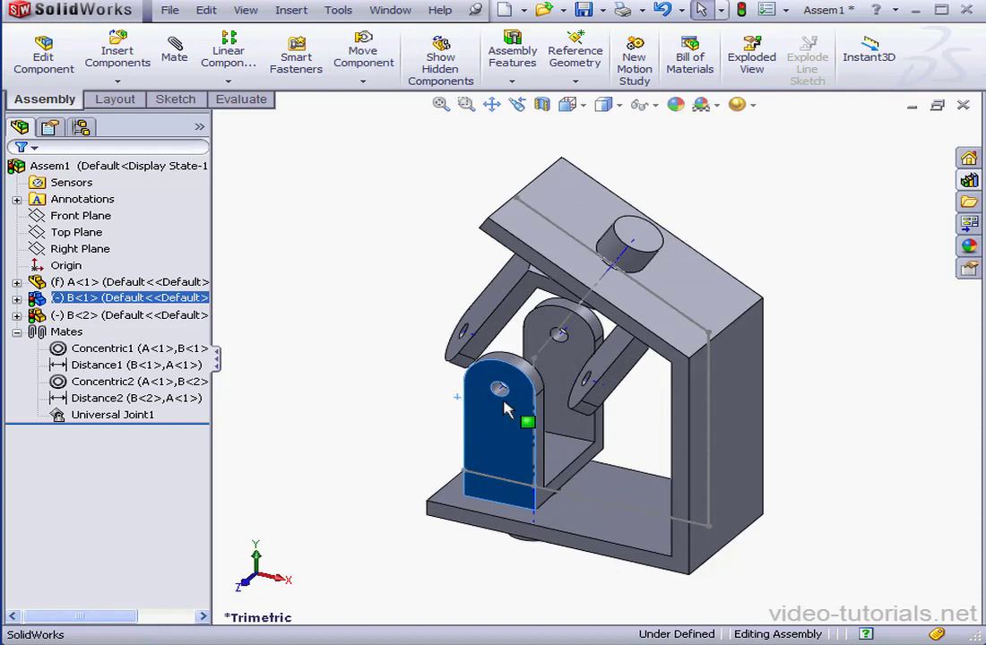
- In A.SLDPRT, change Sketch1's 120° bend angle dimension to 135° and save the part
click(407, 23)
click(412, 167)
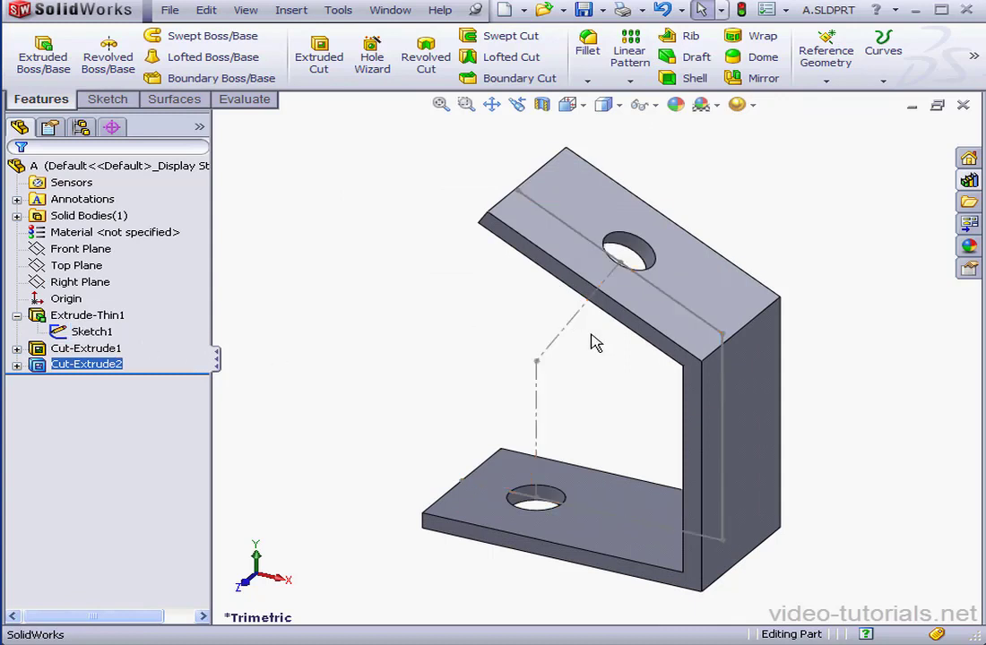
right_click(72, 336)
click(81, 274)
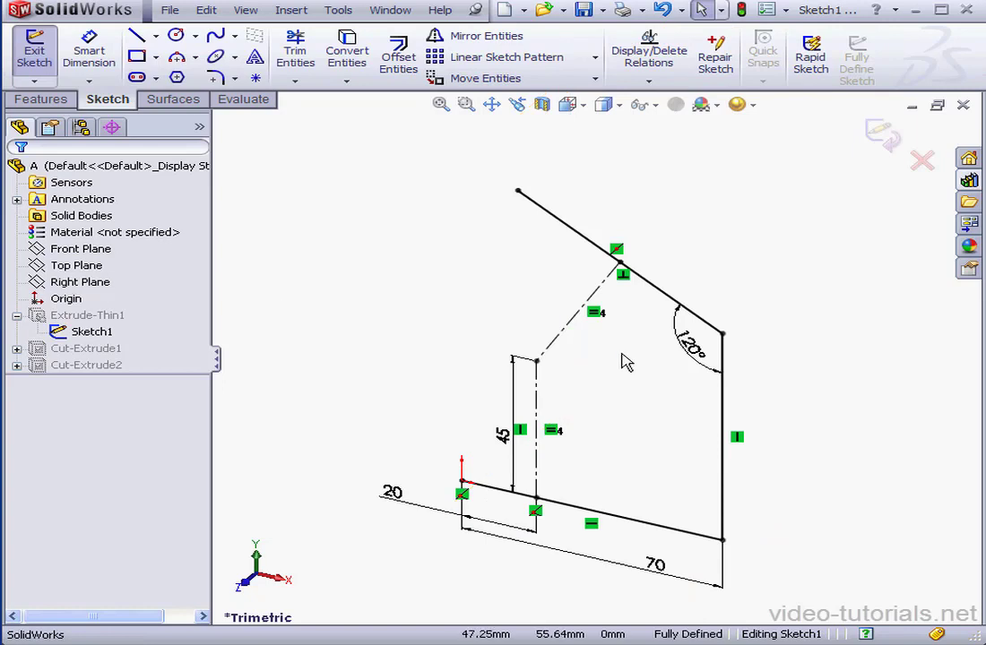
double_click(698, 355)
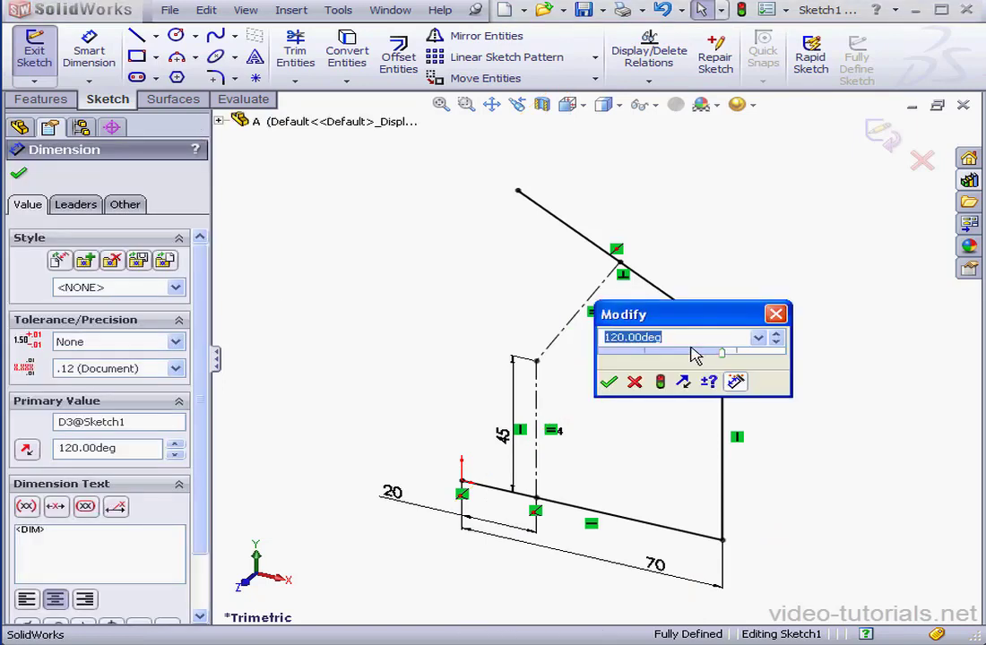
text(135)
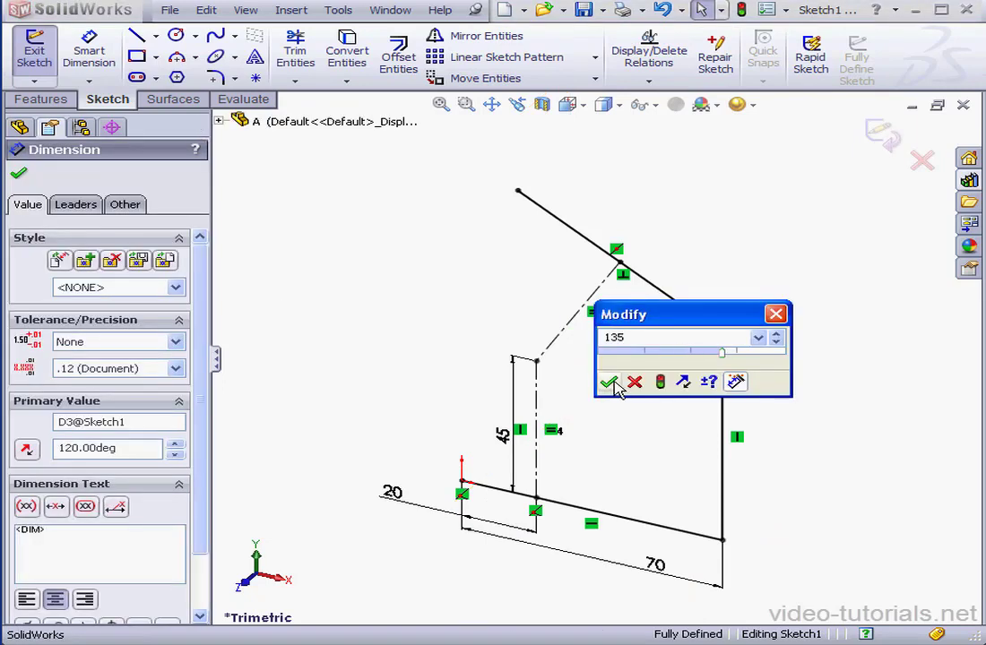
click(608, 382)
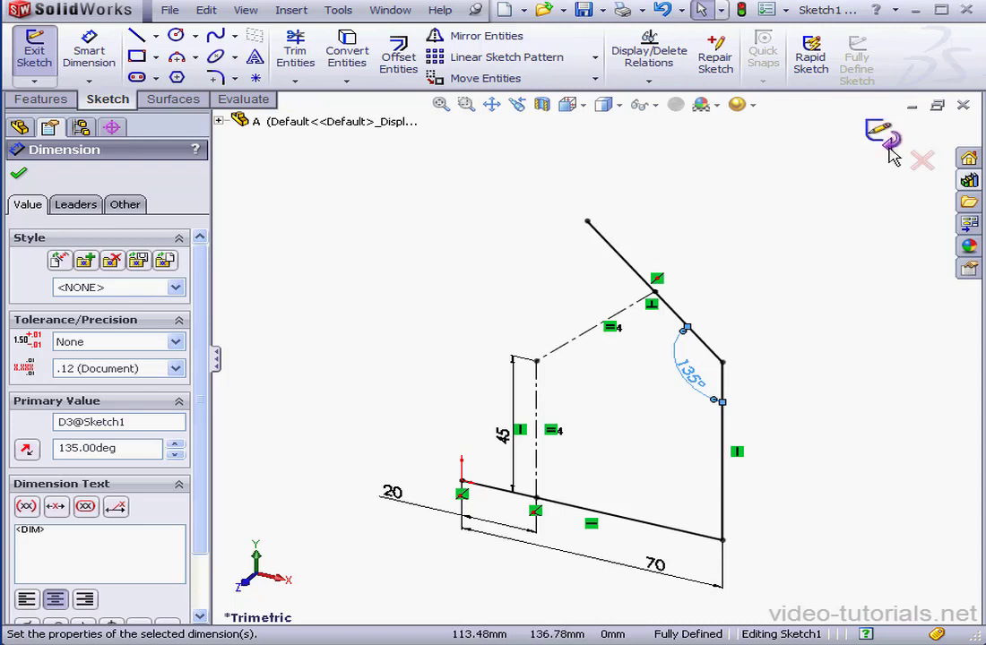
click(882, 136)
click(583, 10)
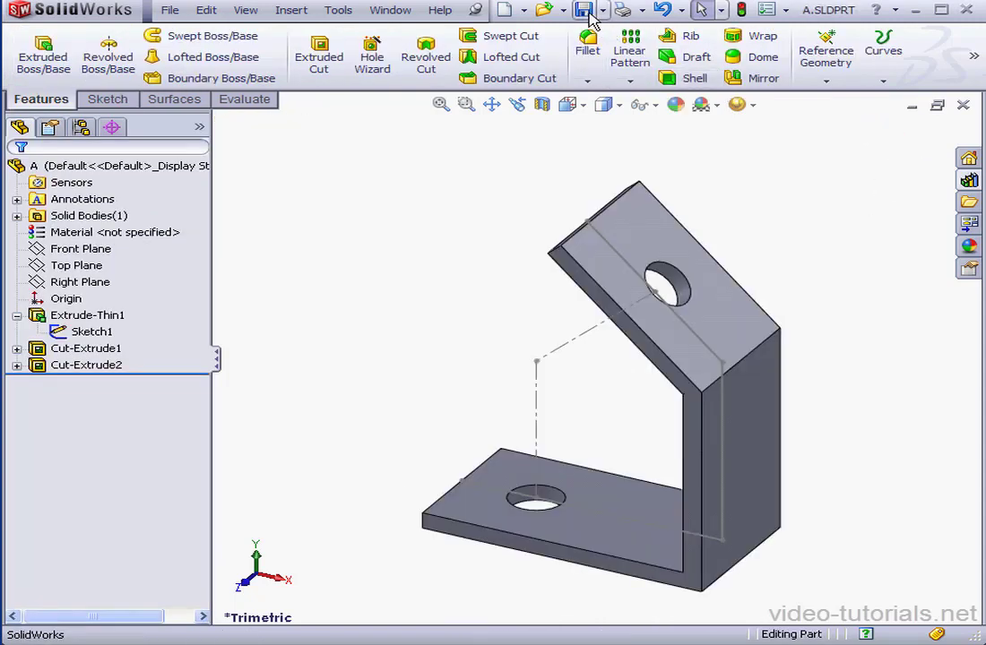
- Switch to Assem1, rebuild it with the updated bracket, and swing yoke B<1> to test
click(390, 11)
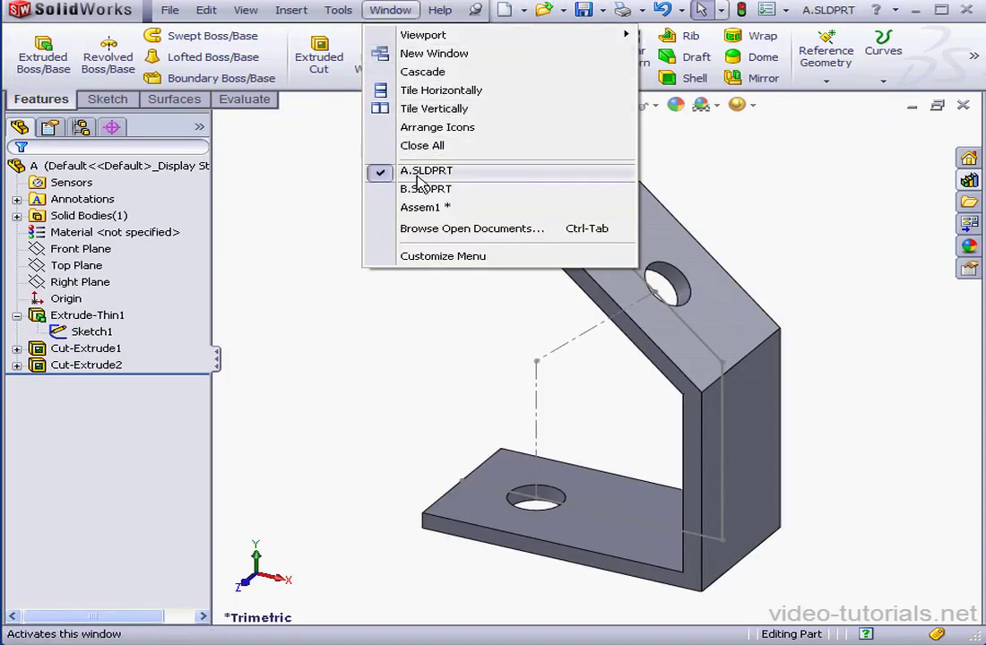
click(400, 208)
click(396, 190)
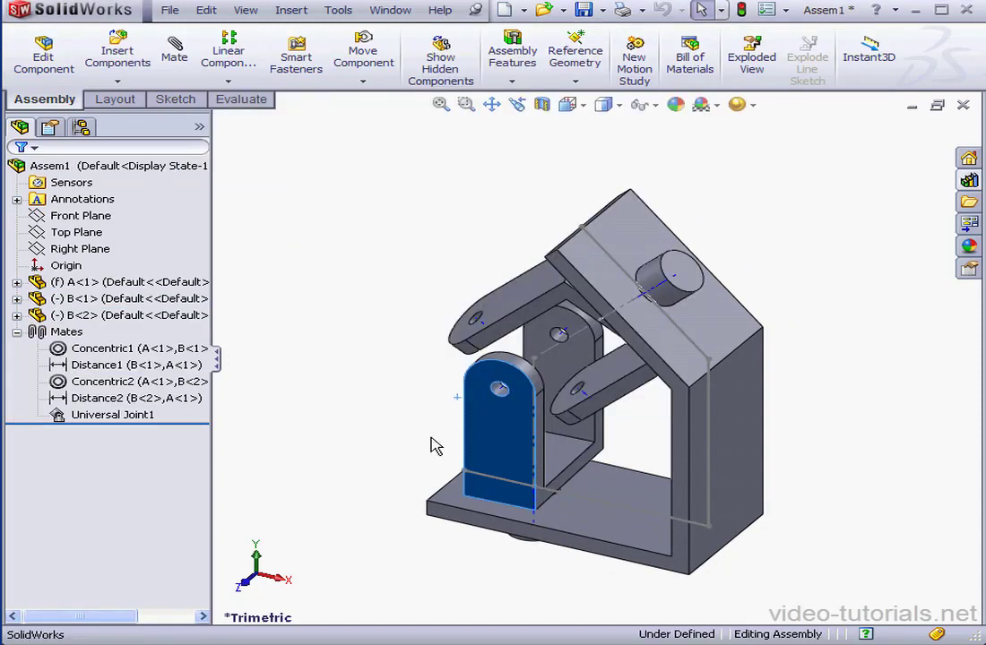
drag(515, 448, 483, 421)
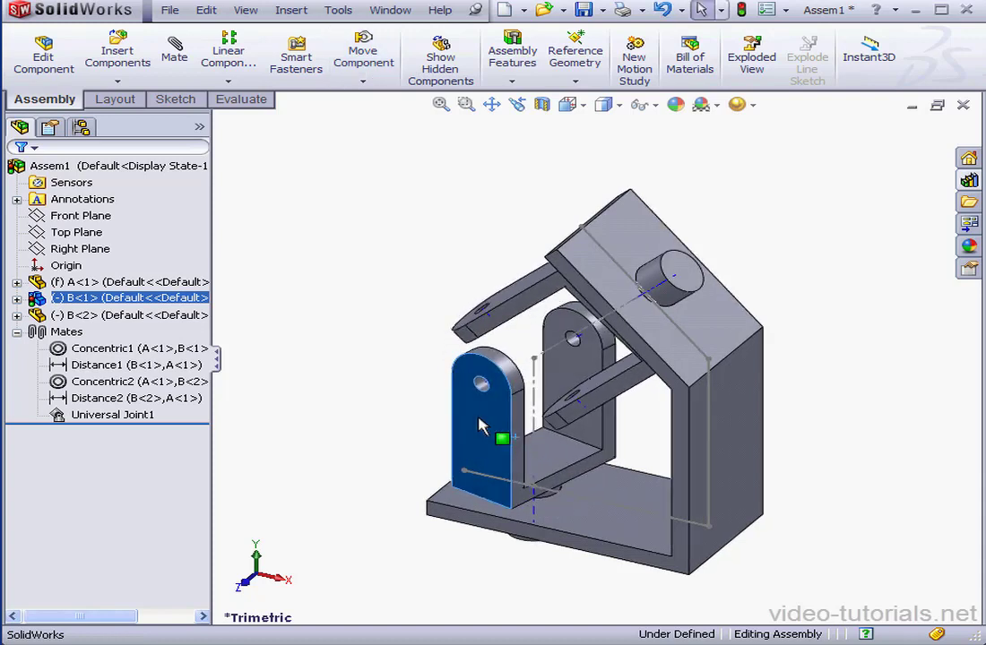